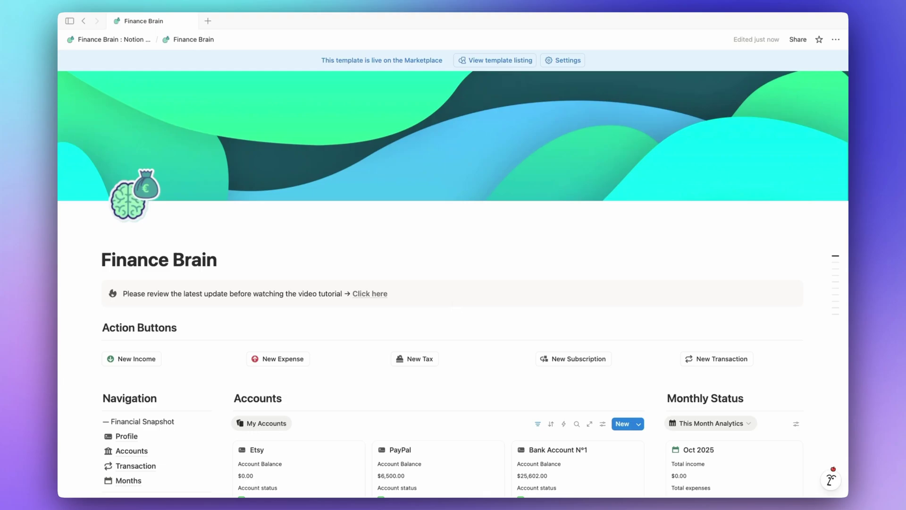
- Add a new subscription named Framer to the This Month subscriptions table
{"action": "scroll", "coordinate": [454, 298], "scroll_direction": "down", "scroll_amount": 15}
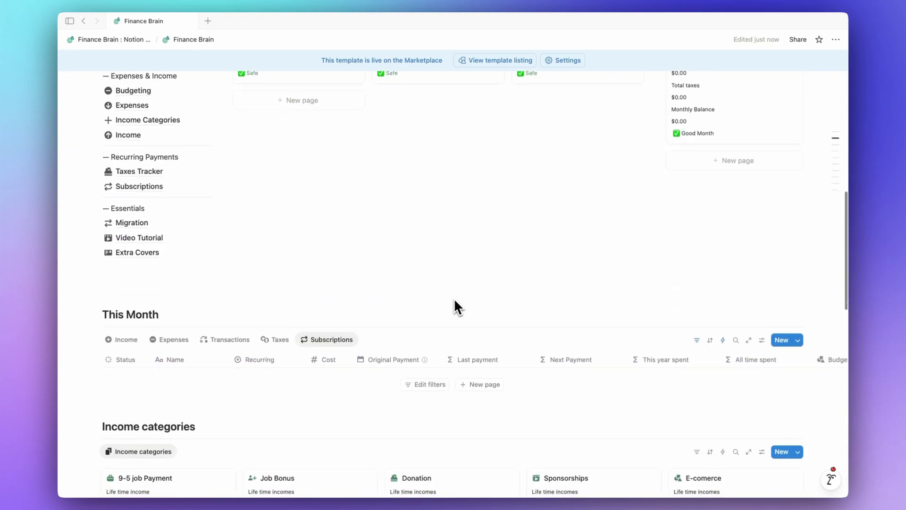
{"action": "scroll", "coordinate": [271, 208], "scroll_direction": "up", "scroll_amount": 15}
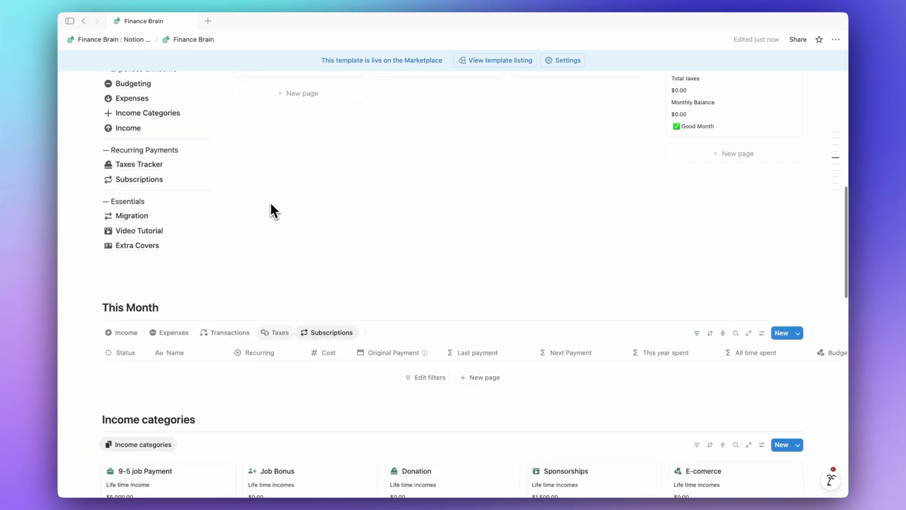
{"action": "scroll", "coordinate": [272, 208], "scroll_direction": "down", "scroll_amount": 10}
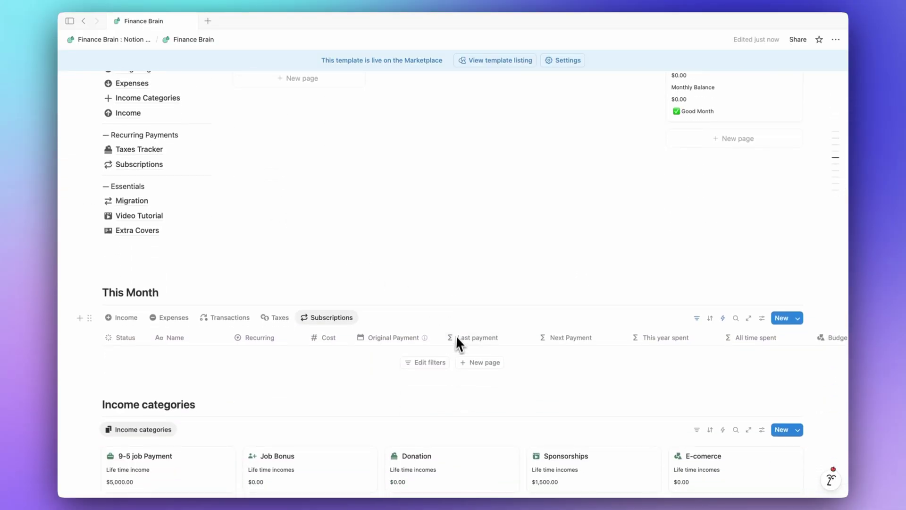
{"action": "left_click", "coordinate": [469, 363]}
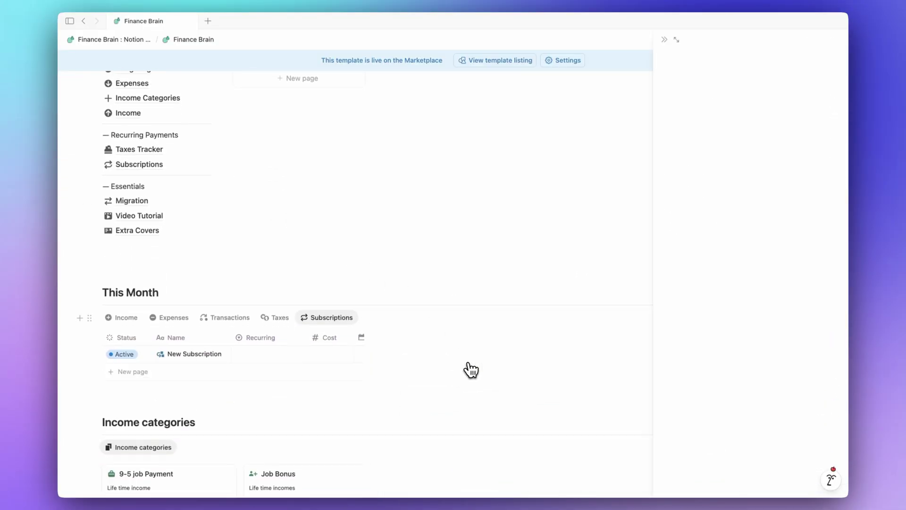
{"action": "triple_click", "coordinate": [465, 113]}
{"action": "type", "text": "Framer"}
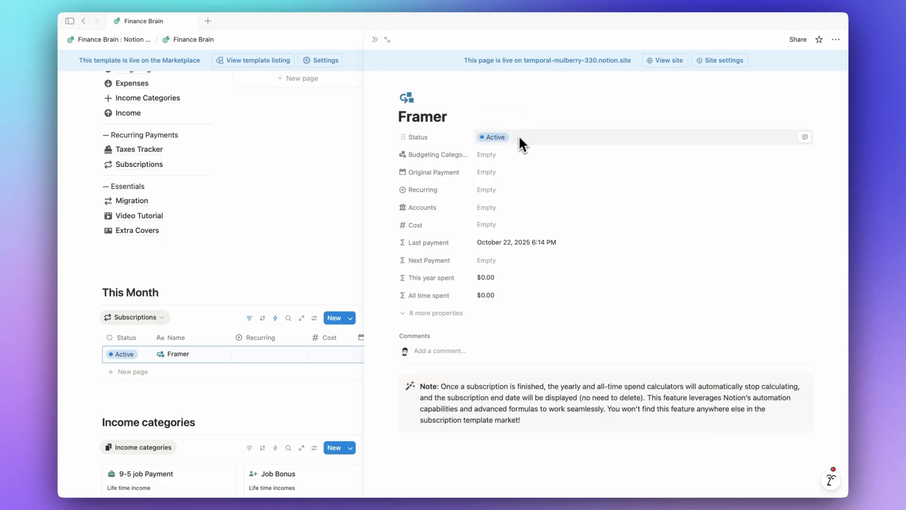
- Set Framer's original payment date to June 10, 2025
{"action": "left_click", "coordinate": [500, 172]}
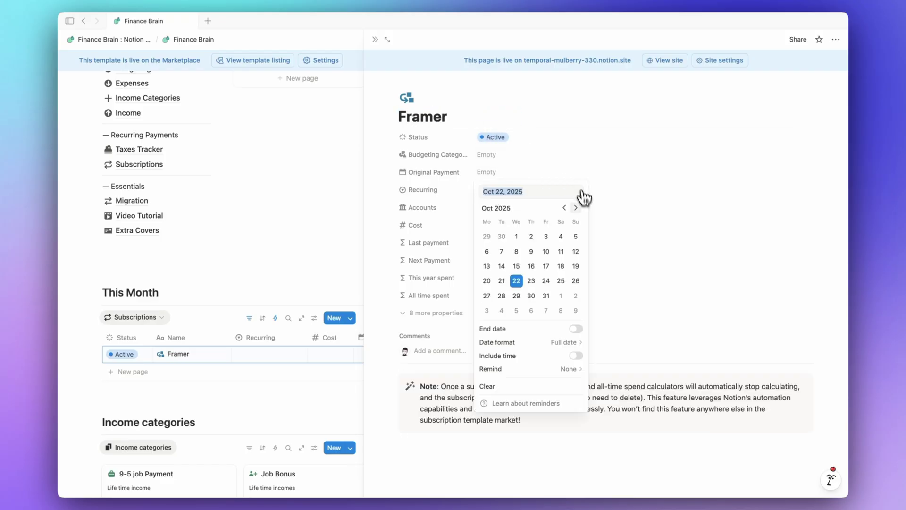
{"action": "left_click", "coordinate": [564, 208]}
{"action": "left_click", "coordinate": [565, 208]}
{"action": "left_click", "coordinate": [565, 208]}
{"action": "left_click", "coordinate": [565, 207]}
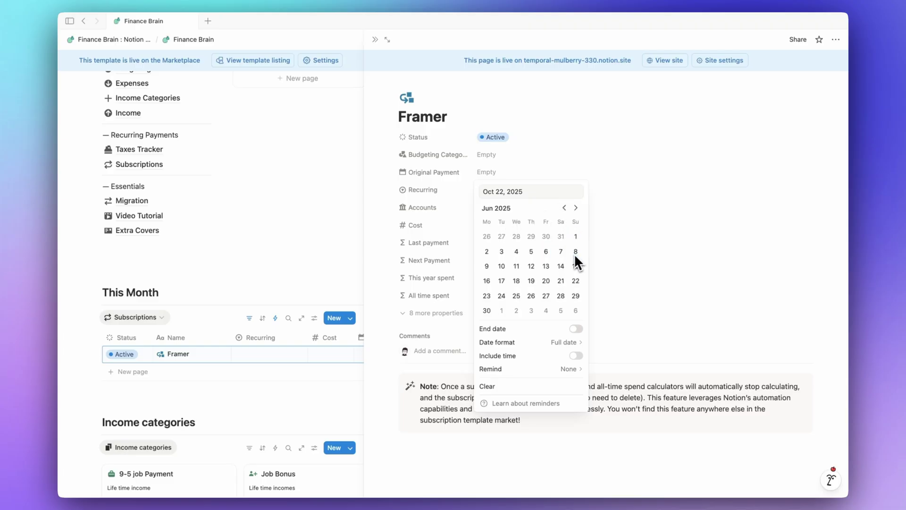
{"action": "left_click", "coordinate": [501, 266]}
{"action": "left_click", "coordinate": [439, 234]}
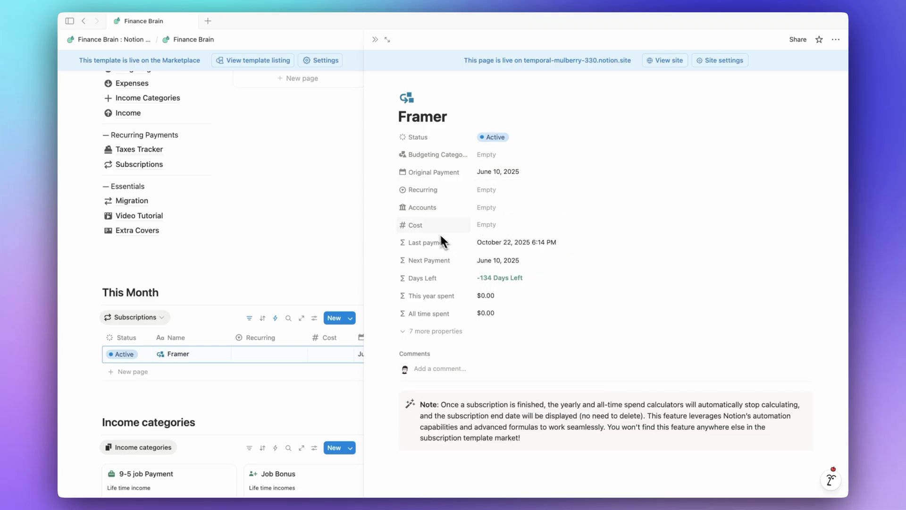
- Set Framer's recurrence to Monthly and its cost to $20.00, and close the subscription page
{"action": "left_click", "coordinate": [493, 190]}
{"action": "left_click", "coordinate": [499, 222]}
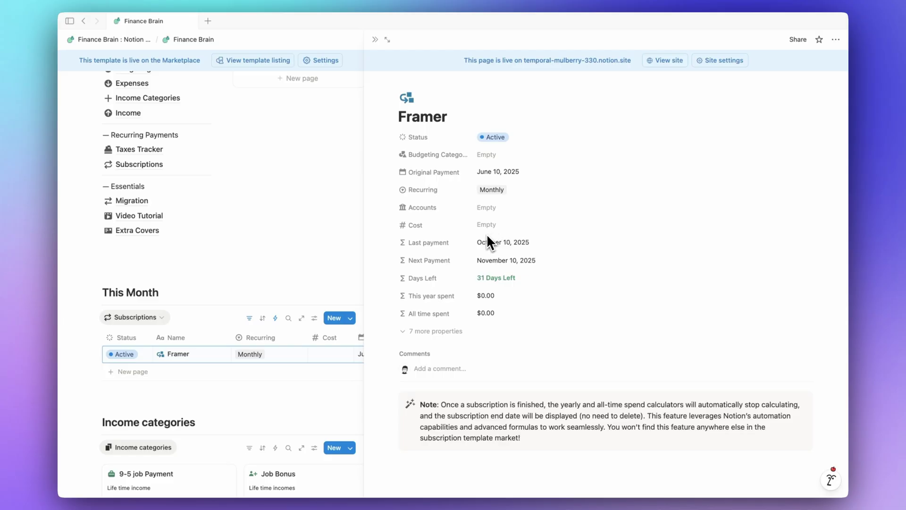
{"action": "left_click", "coordinate": [499, 225]}
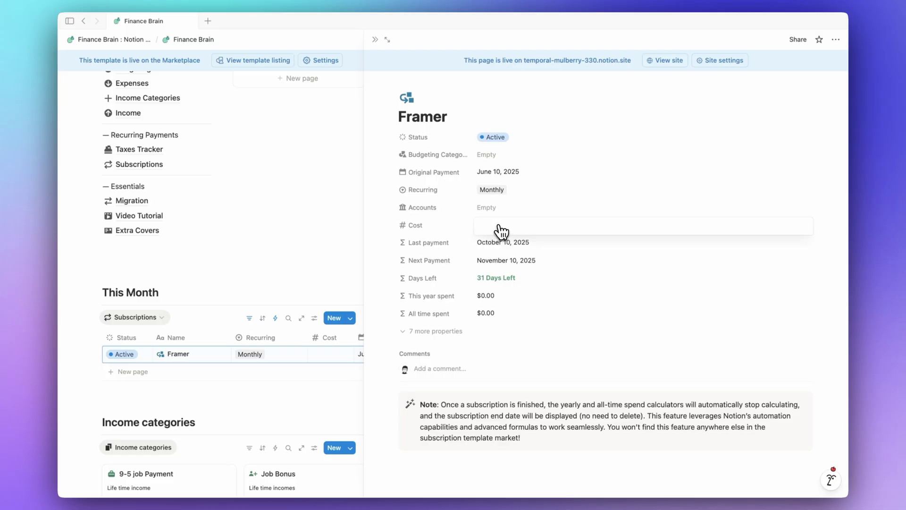
{"action": "key", "text": "Return"}
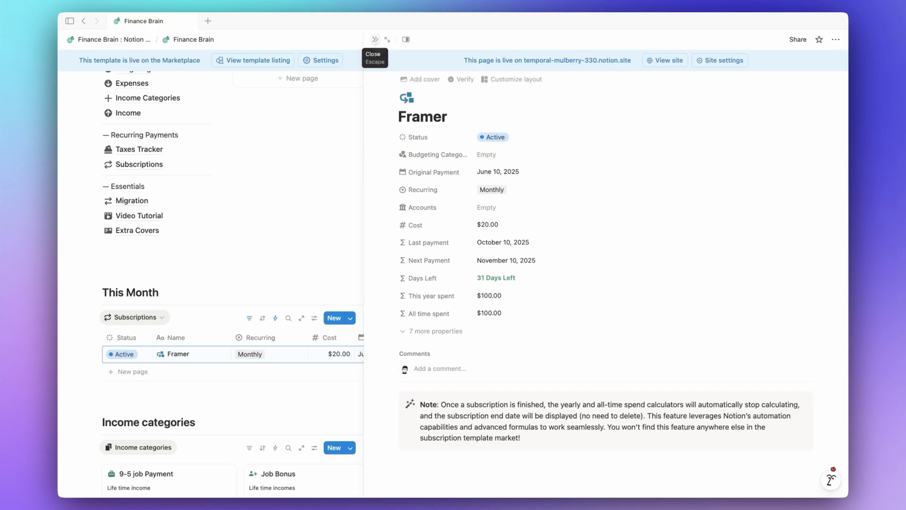
{"action": "left_click", "coordinate": [376, 41]}
- Check the current month's status on the dashboard, and open the Months page to view the 2025 months
{"action": "scroll", "coordinate": [401, 142], "scroll_direction": "up", "scroll_amount": 7}
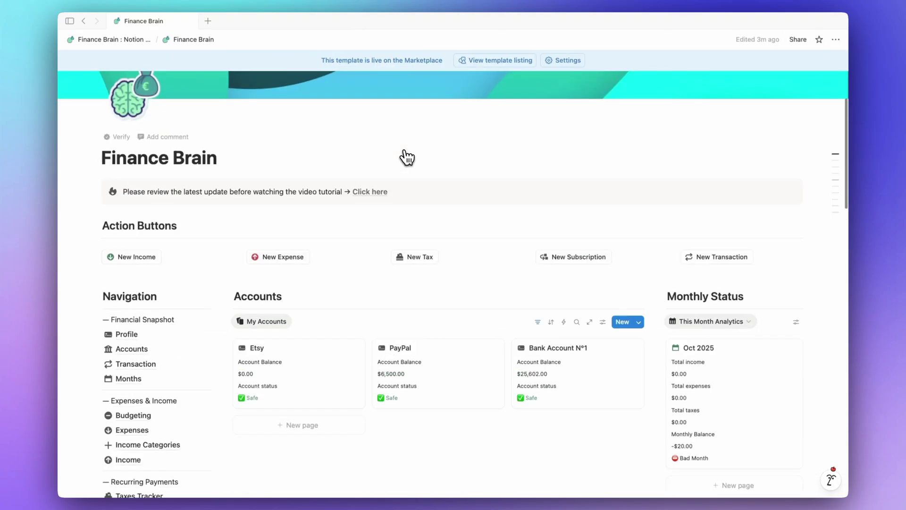
{"action": "scroll", "coordinate": [405, 155], "scroll_direction": "down", "scroll_amount": 2}
{"action": "scroll", "coordinate": [406, 156], "scroll_direction": "down", "scroll_amount": 2}
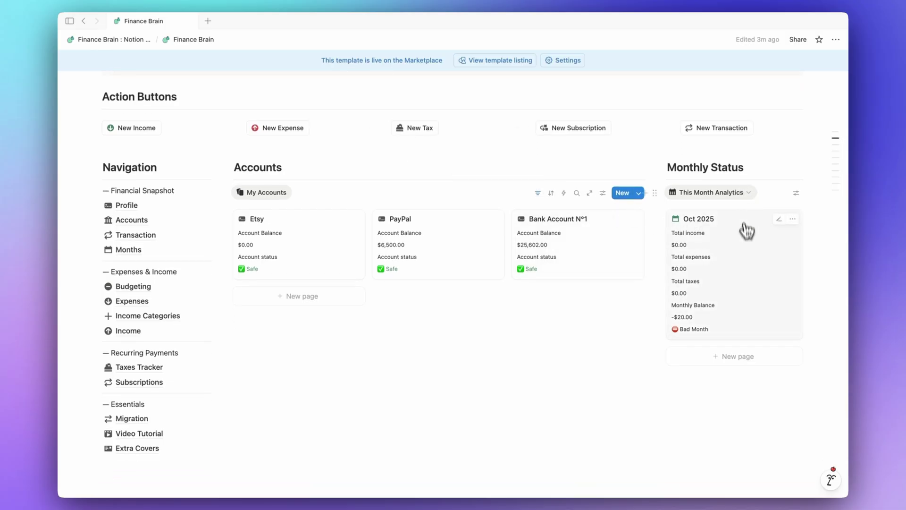
{"action": "left_click", "coordinate": [155, 248]}
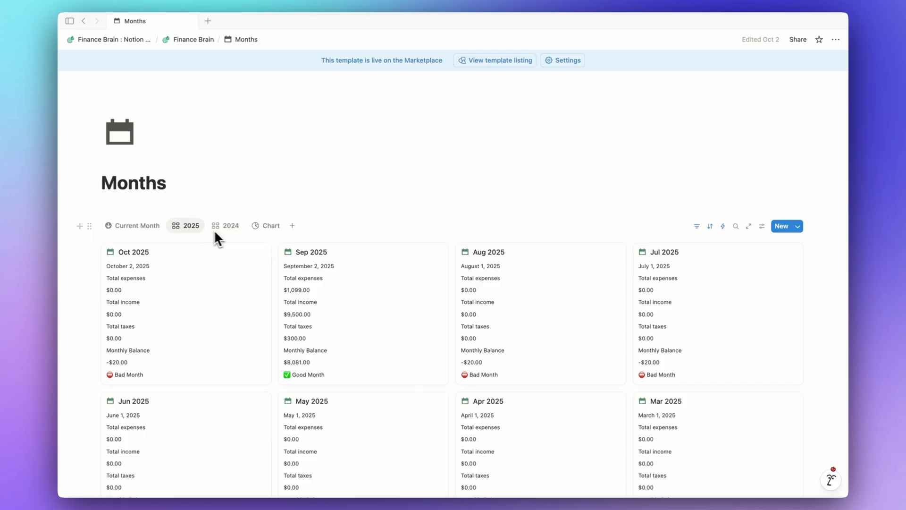
{"action": "scroll", "coordinate": [199, 236], "scroll_direction": "down", "scroll_amount": 2}
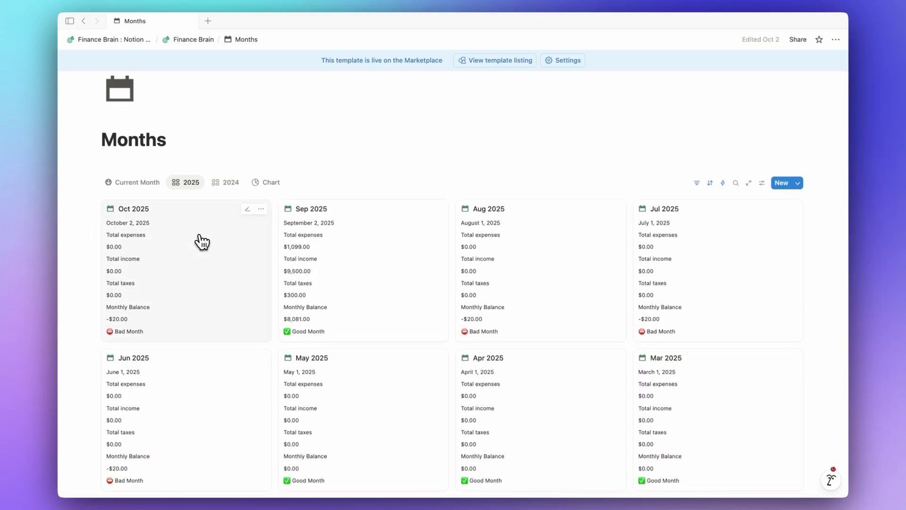
- Open the Oct 2025 entry, inspect its subscription cost and Subscriptions formula, and close the entry
{"action": "left_click", "coordinate": [201, 241]}
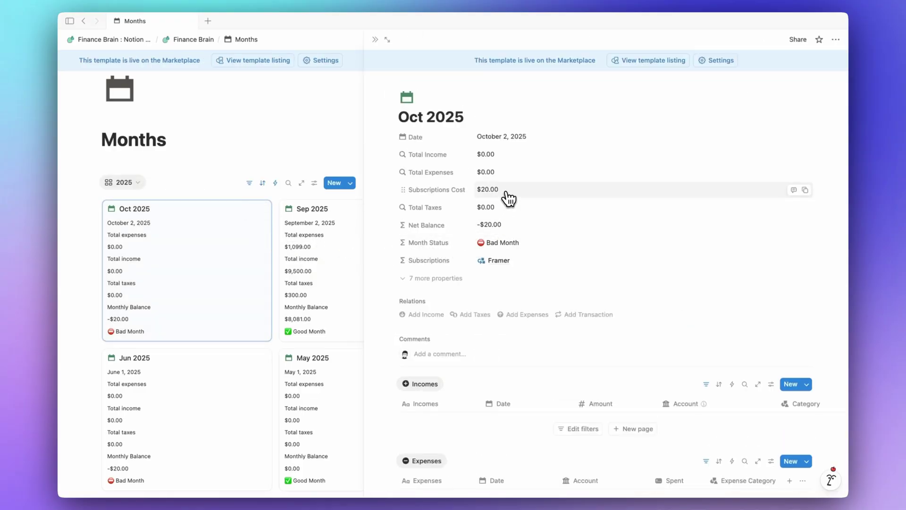
{"action": "left_click", "coordinate": [523, 265]}
{"action": "scroll", "coordinate": [570, 163], "scroll_direction": "up", "scroll_amount": 5}
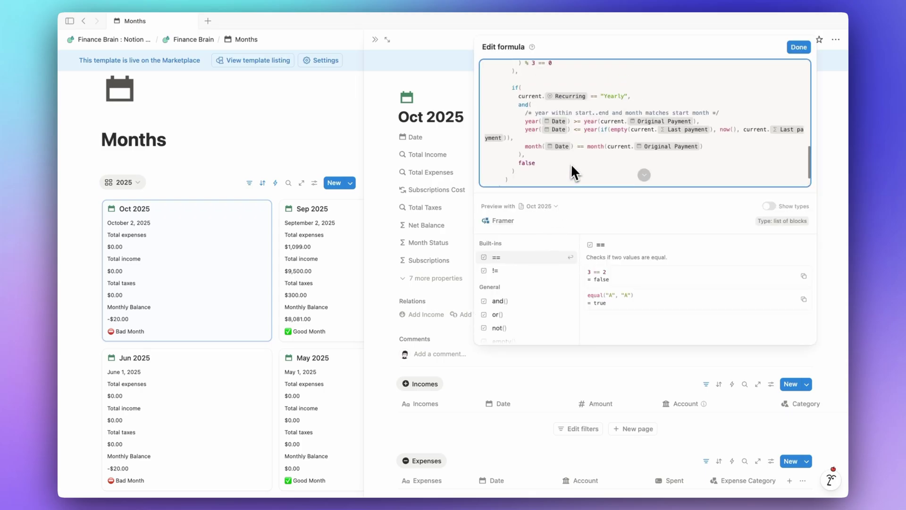
{"action": "left_click", "coordinate": [454, 171]}
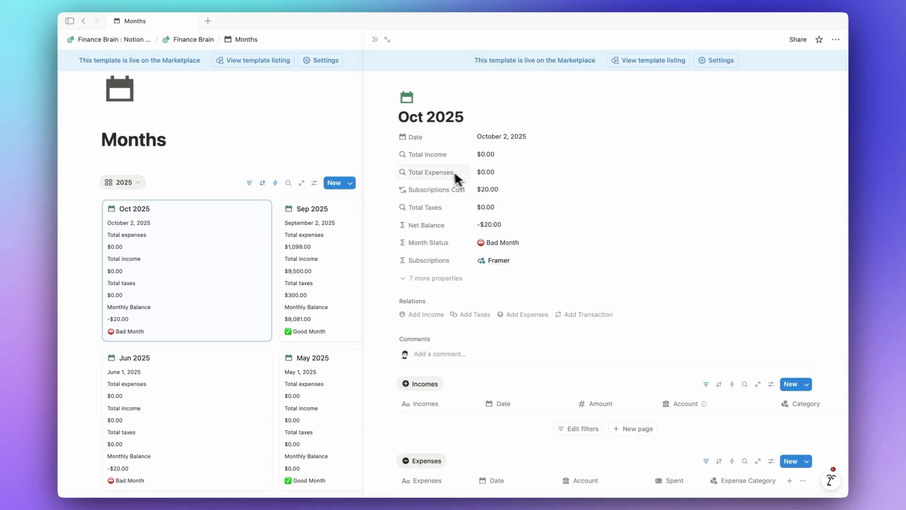
{"action": "left_click", "coordinate": [375, 39]}
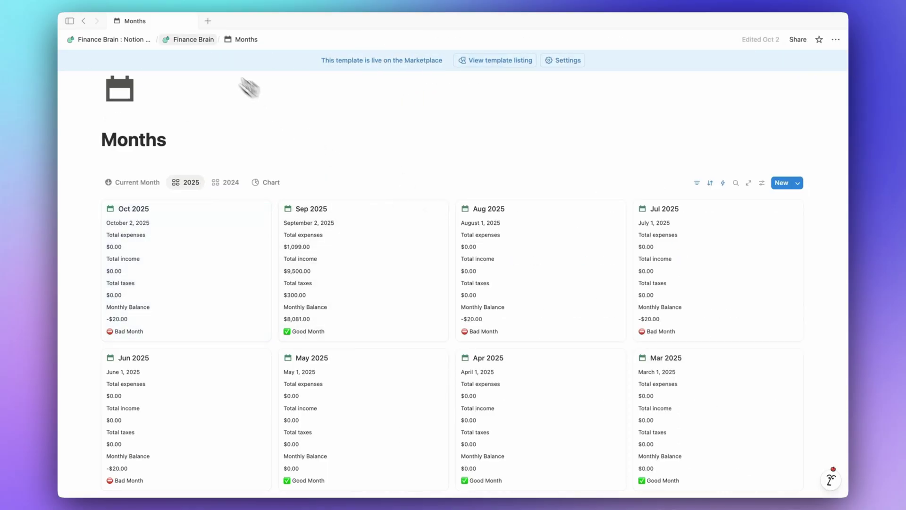
- Return to the Finance Brain dashboard and review Framer's payment dates in the This Month subscriptions table
{"action": "left_click", "coordinate": [196, 40]}
{"action": "scroll", "coordinate": [323, 234], "scroll_direction": "down", "scroll_amount": 12}
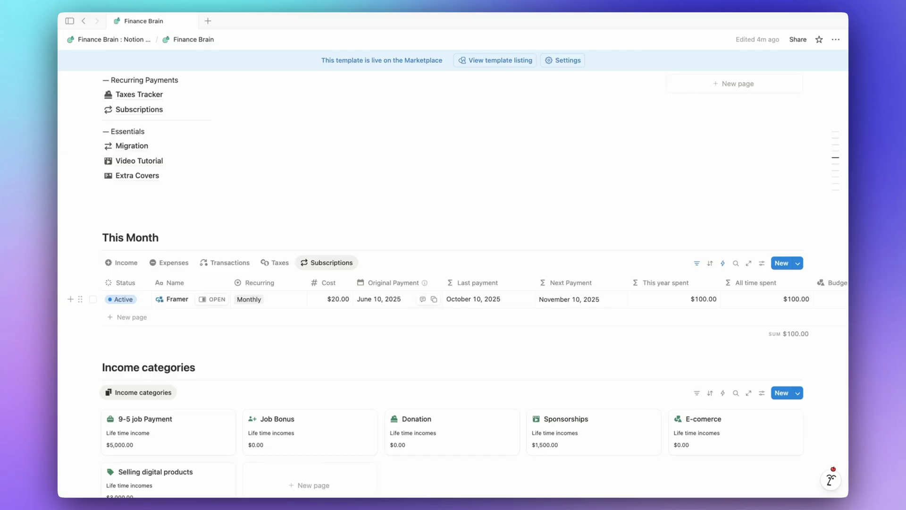
{"action": "scroll", "coordinate": [384, 306], "scroll_direction": "up", "scroll_amount": 10}
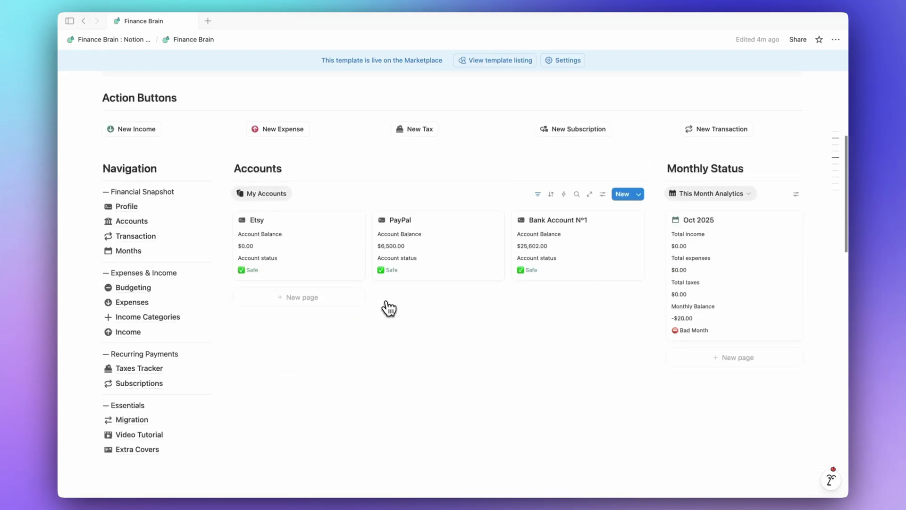
- On the Months page, inspect the subscription data of the May, Apr and Mar 2025 entries
{"action": "left_click", "coordinate": [149, 256]}
{"action": "scroll", "coordinate": [421, 259], "scroll_direction": "down", "scroll_amount": 3}
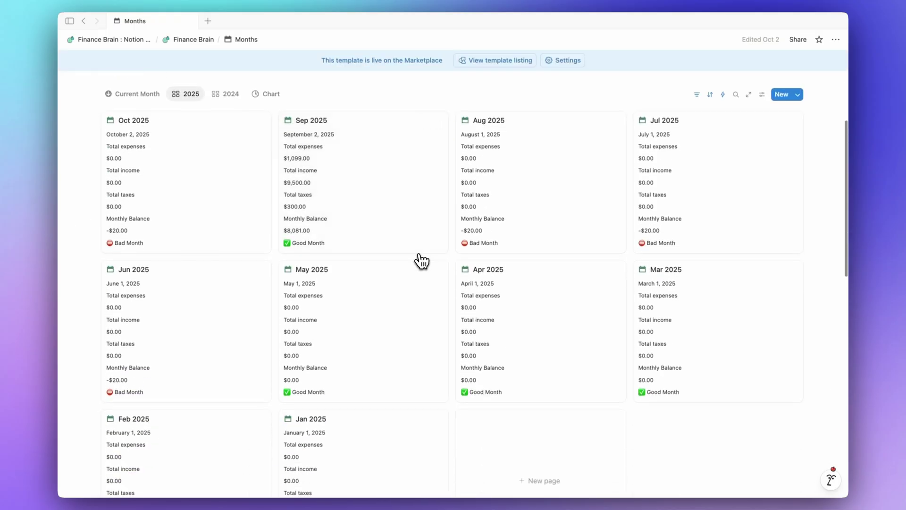
{"action": "scroll", "coordinate": [421, 260], "scroll_direction": "down", "scroll_amount": 1}
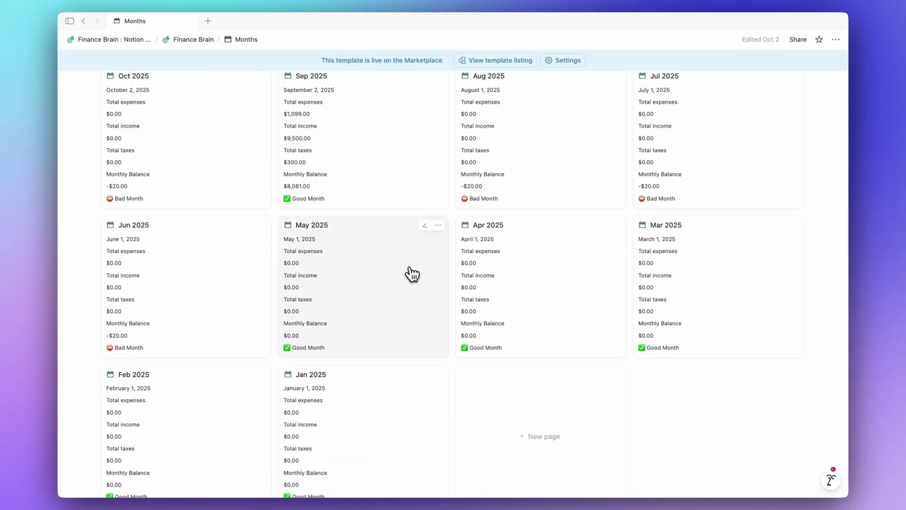
{"action": "left_click", "coordinate": [411, 273]}
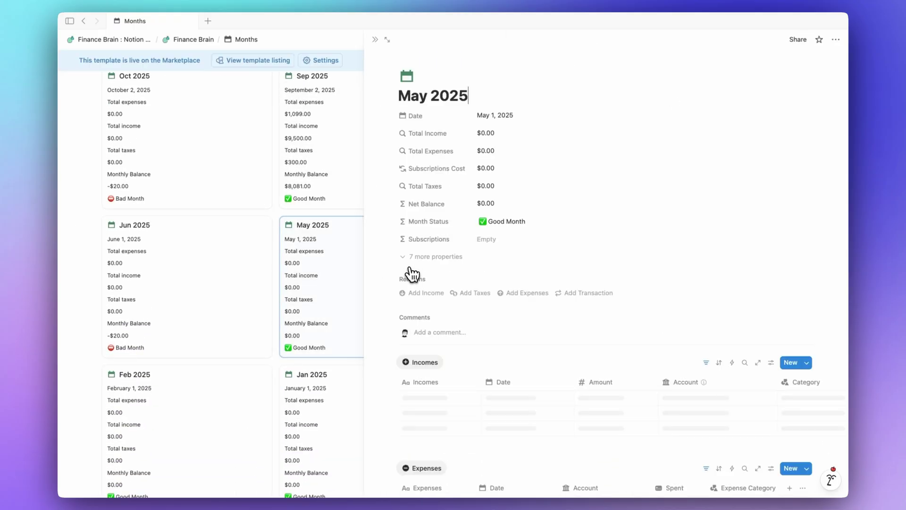
{"action": "left_click", "coordinate": [376, 40]}
{"action": "left_click", "coordinate": [550, 269]}
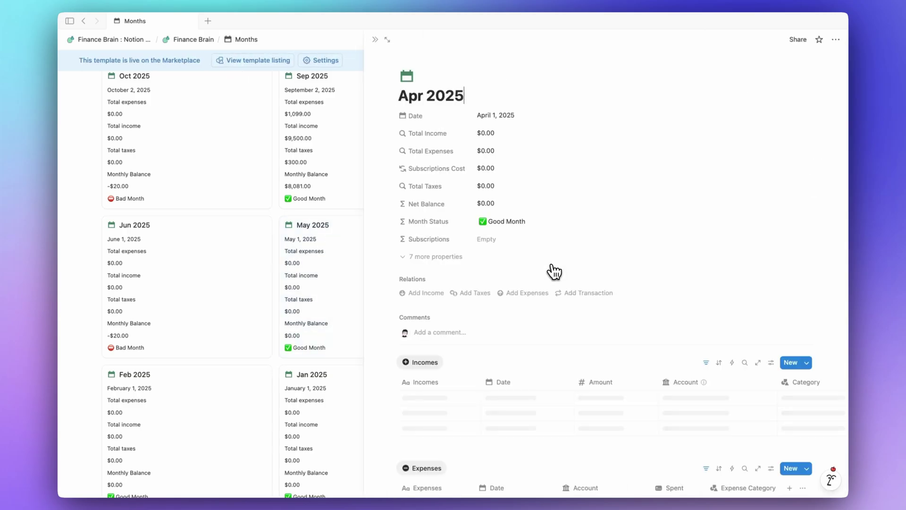
{"action": "left_click", "coordinate": [377, 40]}
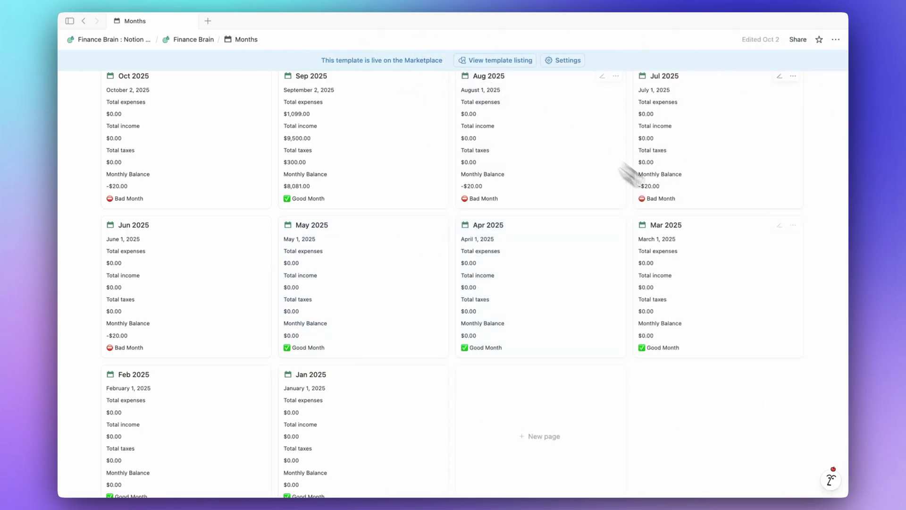
{"action": "left_click", "coordinate": [710, 266]}
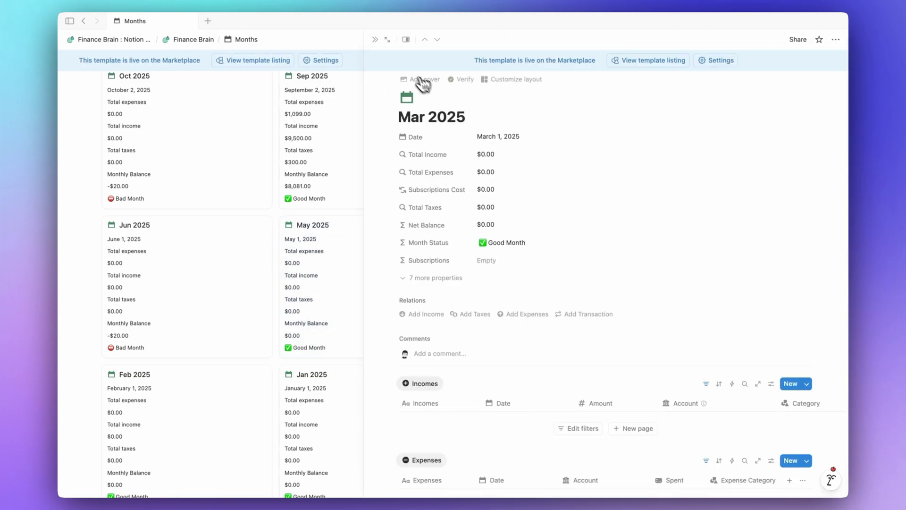
{"action": "left_click", "coordinate": [375, 39]}
- Inspect the Aug and Jul 2025 entries for their subscription cost and linked subscriptions
{"action": "scroll", "coordinate": [458, 108], "scroll_direction": "up", "scroll_amount": 3}
{"action": "left_click", "coordinate": [542, 193]}
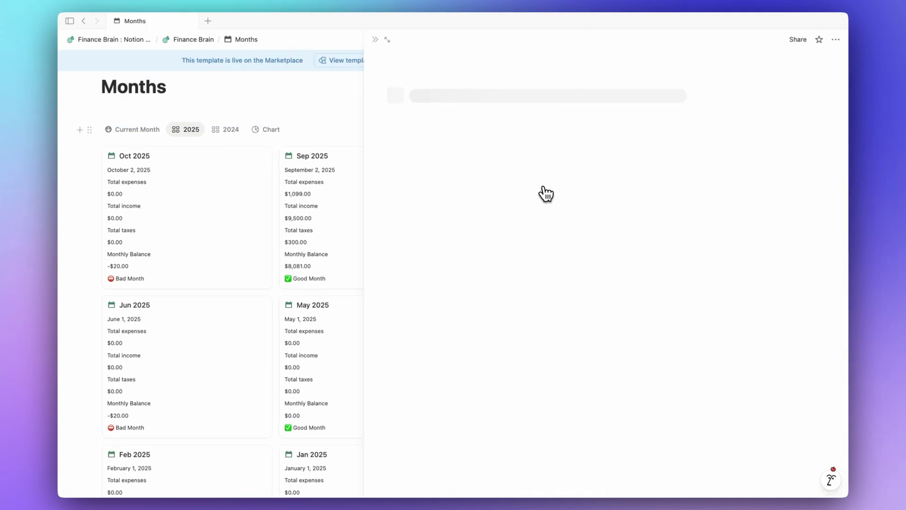
{"action": "left_click", "coordinate": [375, 40]}
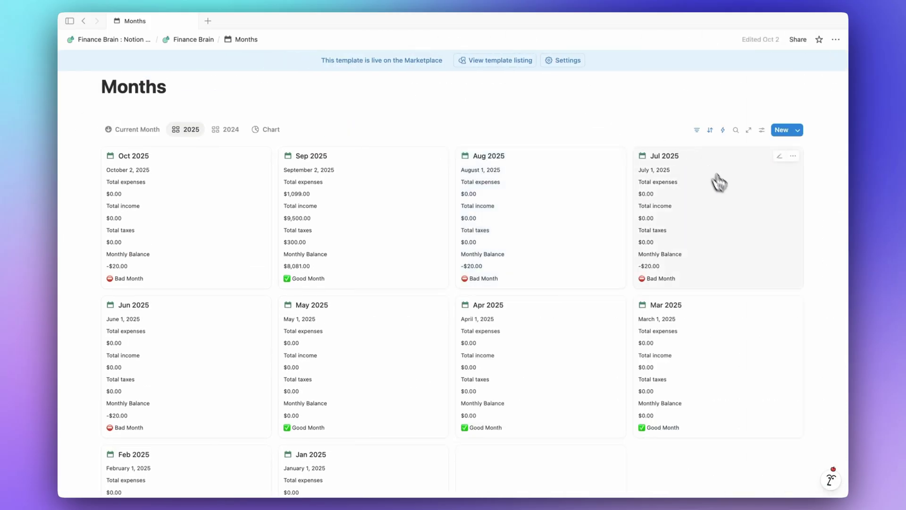
{"action": "left_click", "coordinate": [731, 206]}
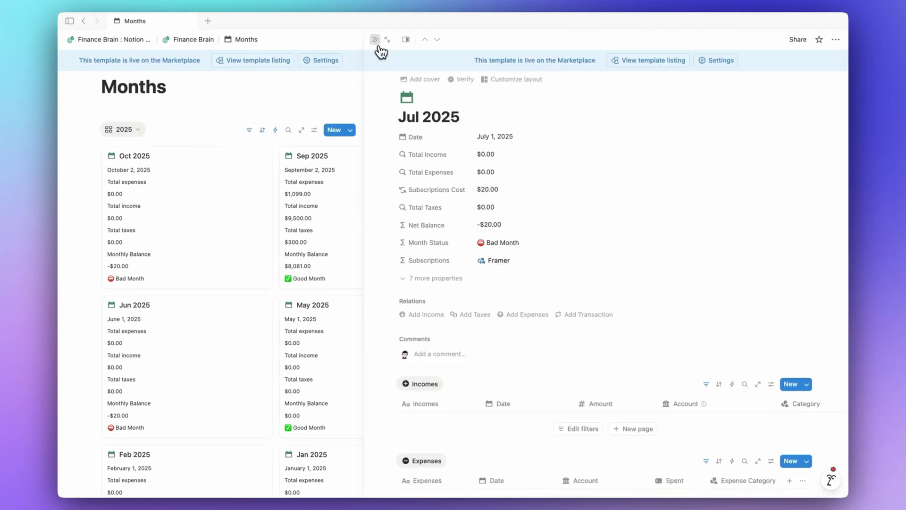
{"action": "left_click", "coordinate": [376, 40]}
- Return to the Finance Brain dashboard and open the Framer subscription from the This Month table
{"action": "left_click", "coordinate": [196, 39]}
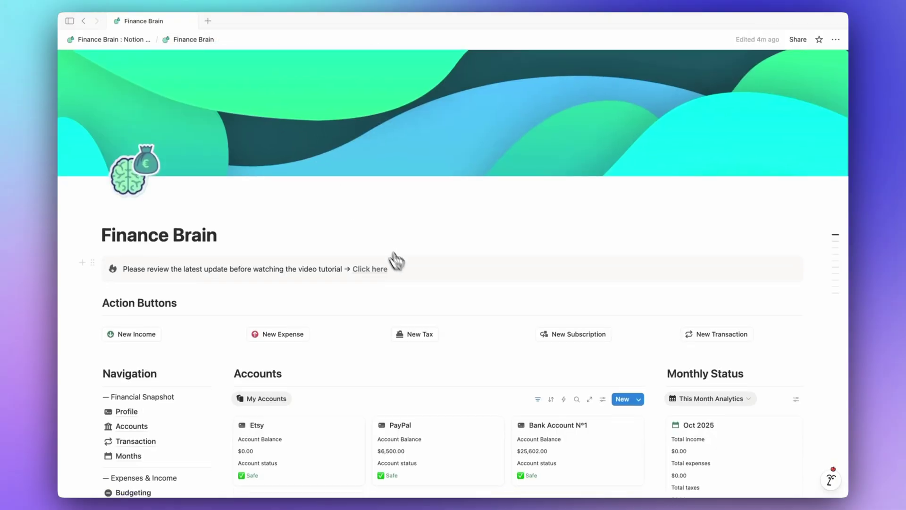
{"action": "scroll", "coordinate": [409, 274], "scroll_direction": "down", "scroll_amount": 10}
{"action": "scroll", "coordinate": [408, 275], "scroll_direction": "down", "scroll_amount": 1}
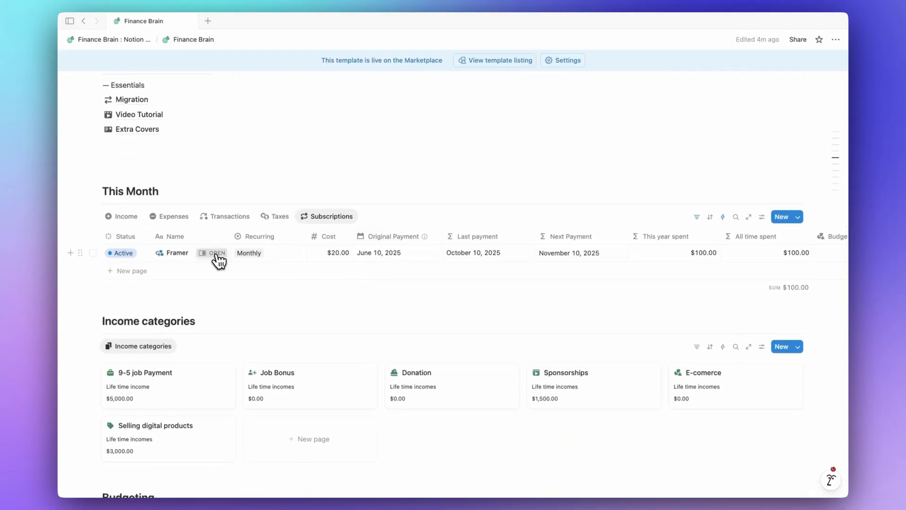
{"action": "left_click", "coordinate": [216, 253]}
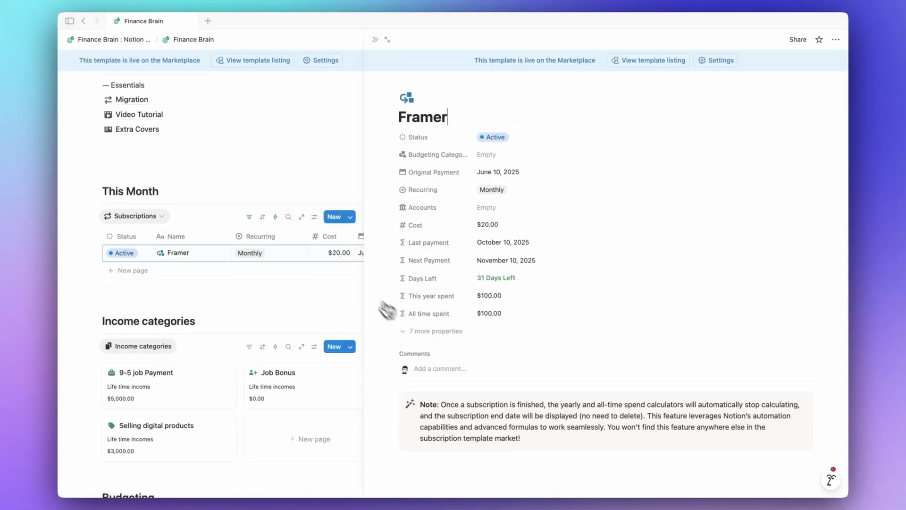
- Expand Framer's hidden properties and examine the The Month, Subscription End and backend fields
{"action": "scroll", "coordinate": [339, 270], "scroll_direction": "right", "scroll_amount": 1}
{"action": "scroll", "coordinate": [339, 270], "scroll_direction": "right", "scroll_amount": 10}
{"action": "left_click", "coordinate": [436, 330]}
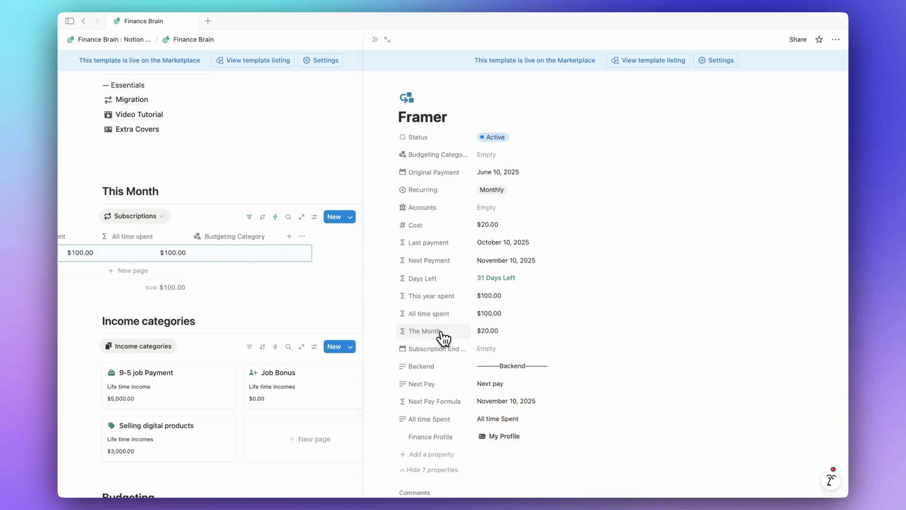
{"action": "scroll", "coordinate": [508, 363], "scroll_direction": "down", "scroll_amount": 1}
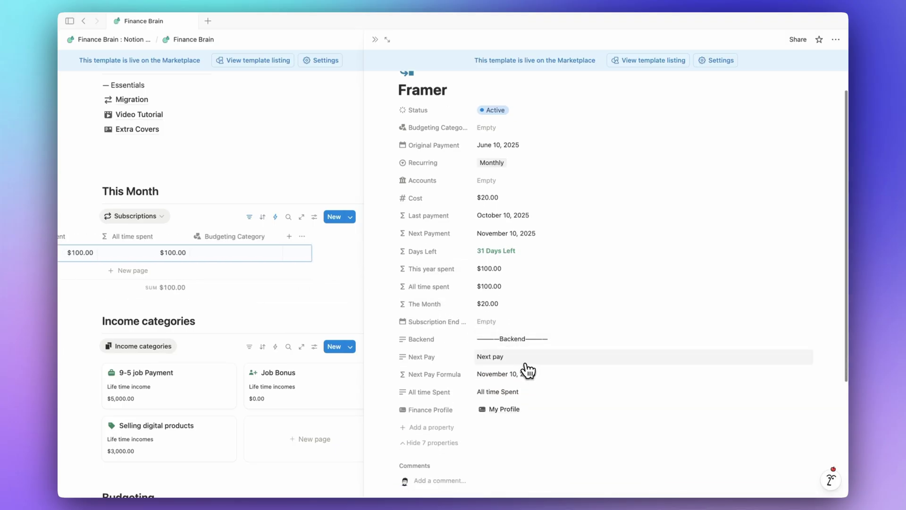
- Set Framer's Subscription End date to September 4, 2025 and change its status to Finished
{"action": "left_click", "coordinate": [524, 327]}
{"action": "left_click", "coordinate": [563, 125]}
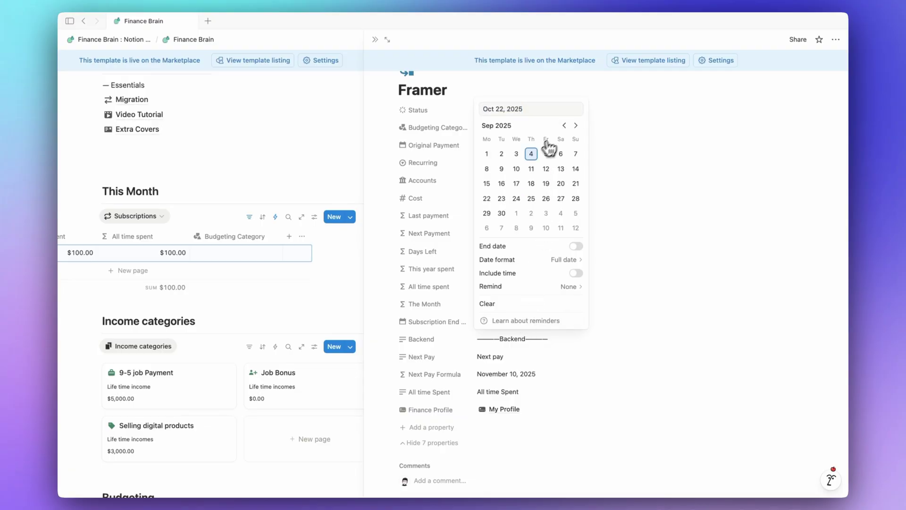
{"action": "left_click", "coordinate": [530, 154]}
{"action": "left_click", "coordinate": [422, 184]}
{"action": "left_click", "coordinate": [523, 113]}
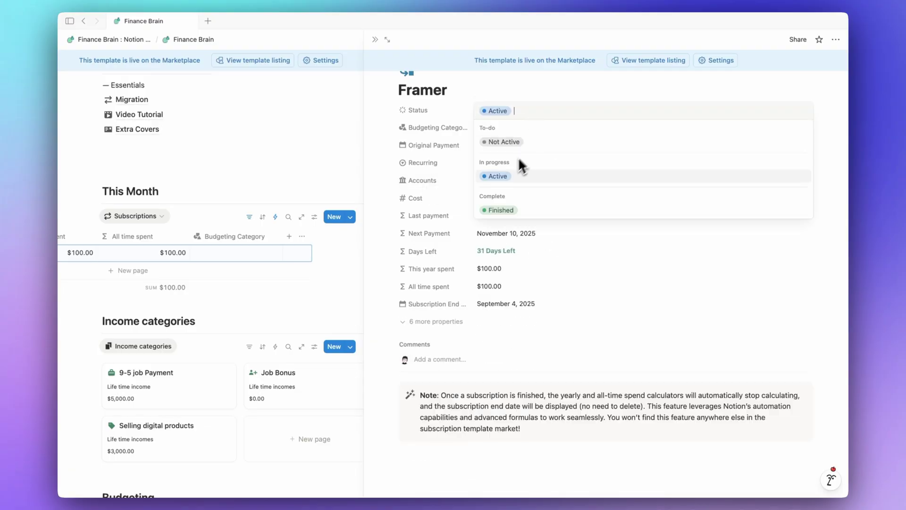
{"action": "left_click", "coordinate": [501, 209]}
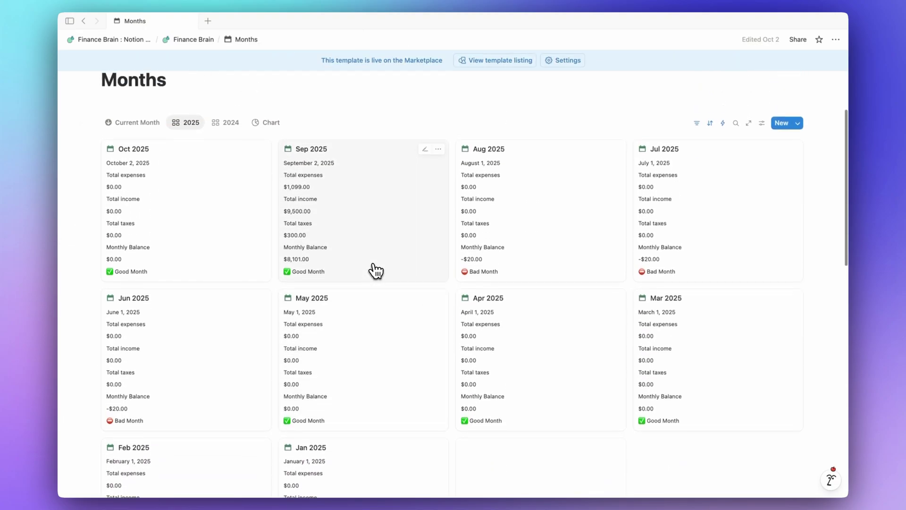
- On the Months page, inspect the subscription cost and linked subscriptions of the Oct and Sep 2025 entries
{"action": "left_click", "coordinate": [216, 255]}
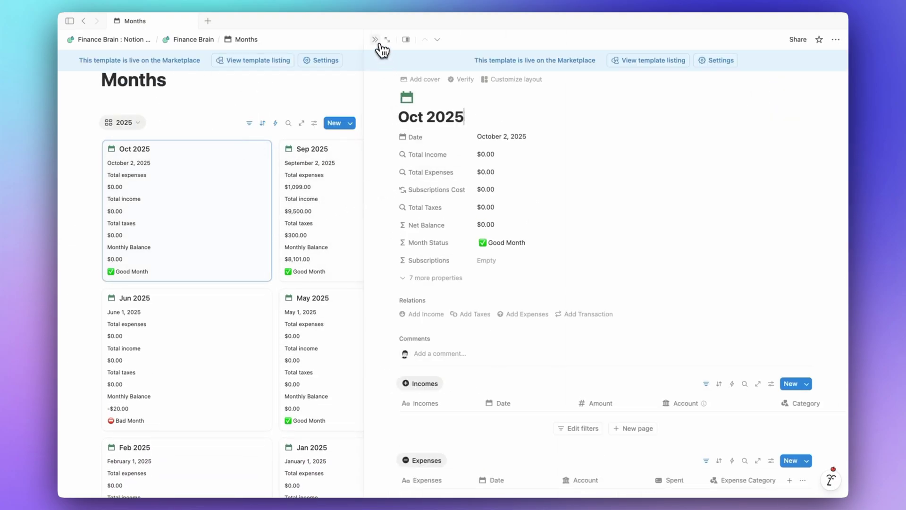
{"action": "left_click", "coordinate": [376, 40]}
{"action": "left_click", "coordinate": [390, 229]}
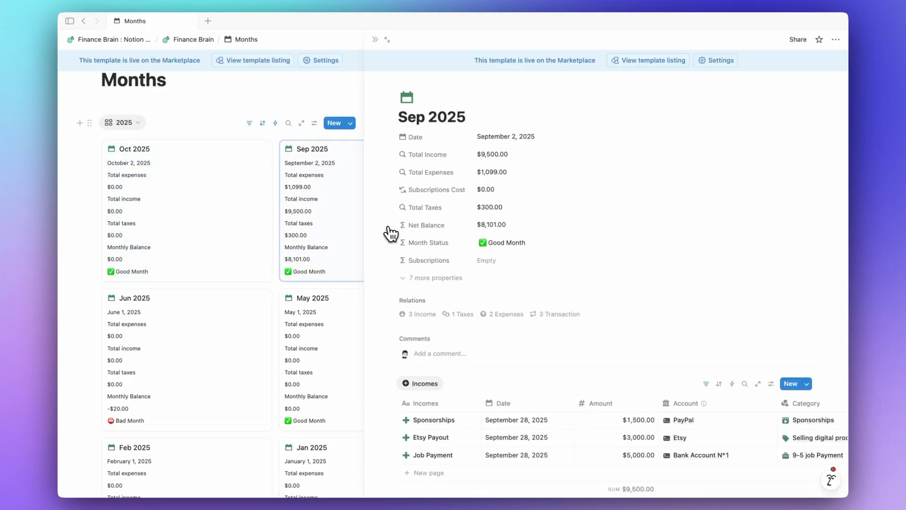
{"action": "left_click", "coordinate": [376, 40]}
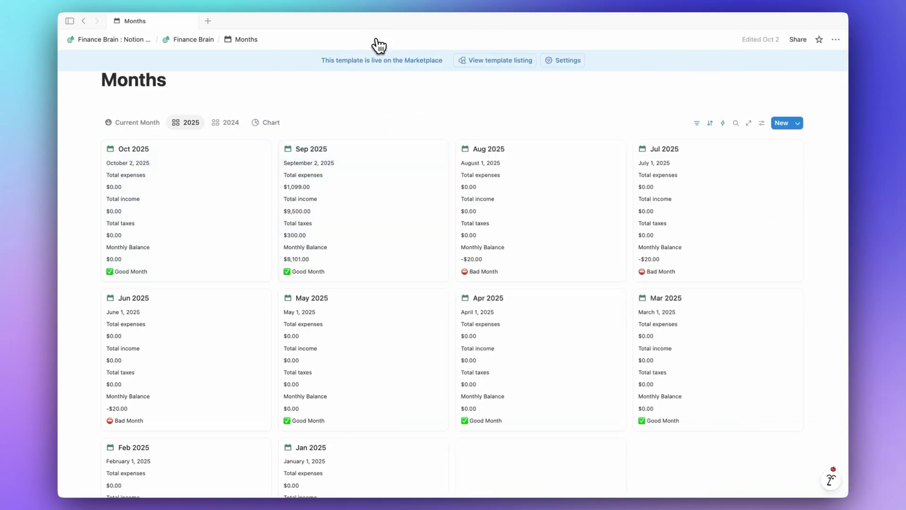
{"action": "left_click", "coordinate": [400, 229]}
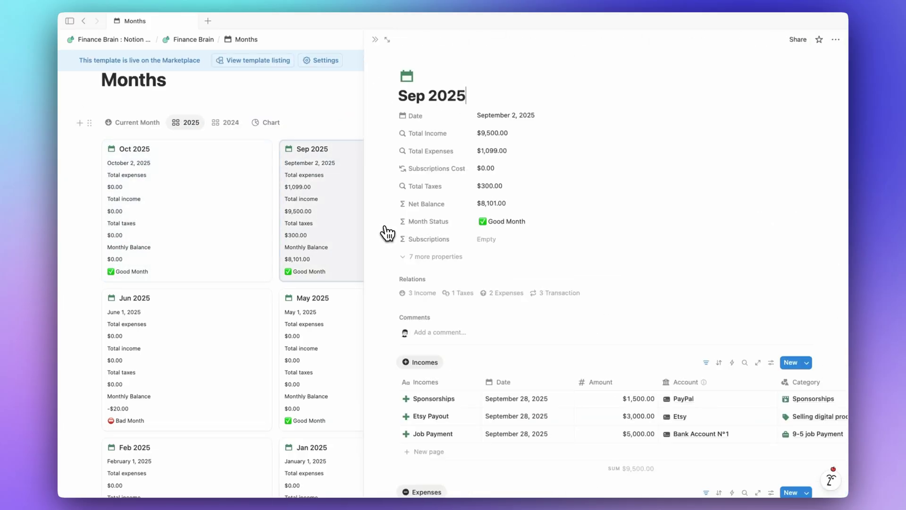
{"action": "left_click", "coordinate": [375, 40]}
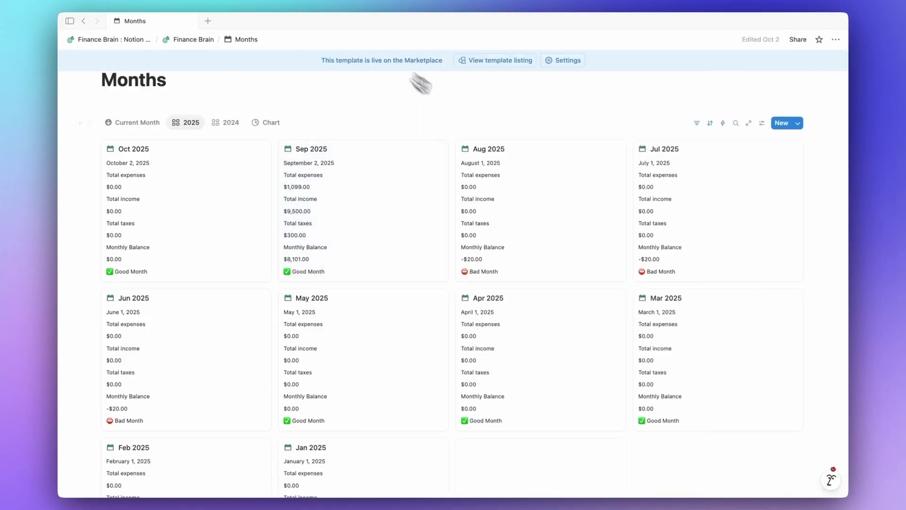
- Check the Aug 2025 entry's subscription cost and linked subscriptions, and return to the Finance Brain dashboard
{"action": "left_click", "coordinate": [570, 199]}
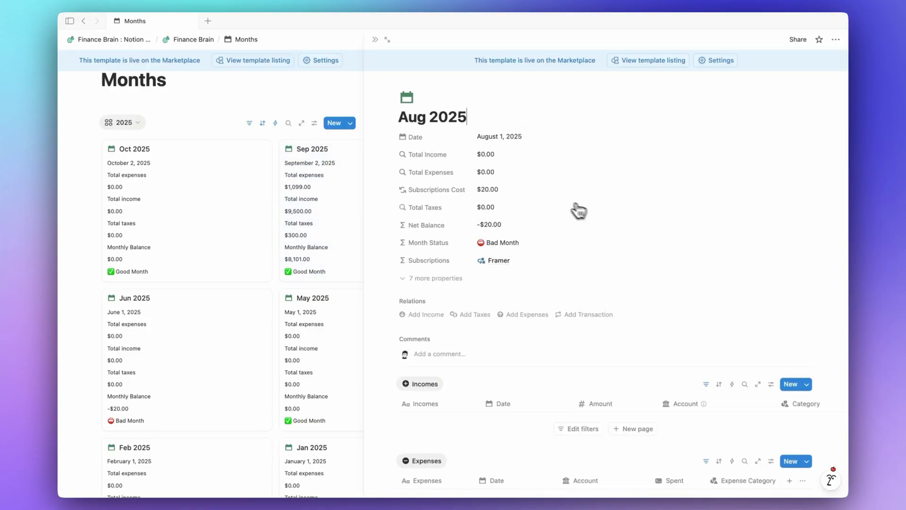
{"action": "left_click", "coordinate": [375, 40]}
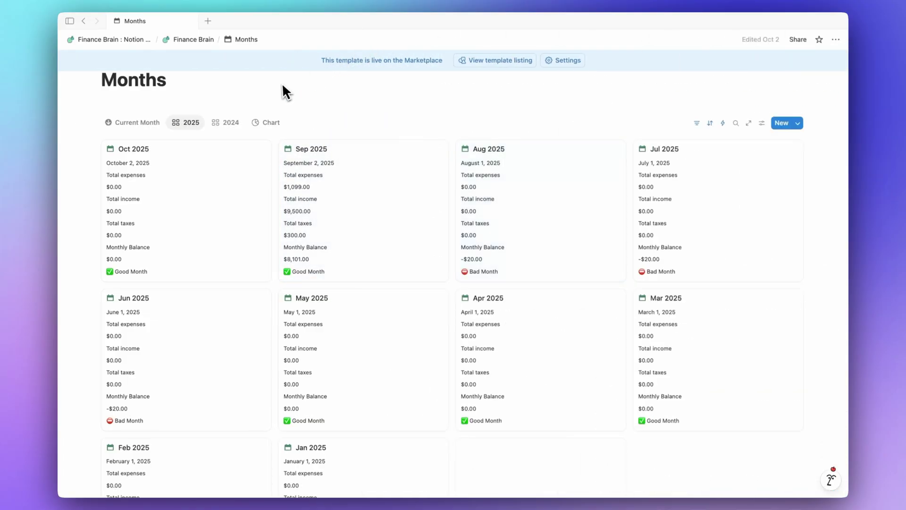
{"action": "scroll", "coordinate": [282, 83], "scroll_direction": "up", "scroll_amount": 3}
{"action": "scroll", "coordinate": [280, 87], "scroll_direction": "up", "scroll_amount": 1}
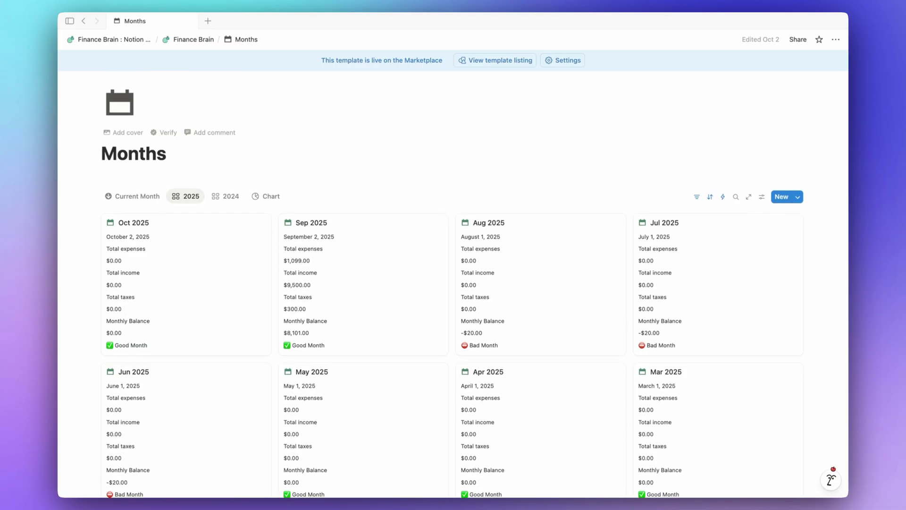
{"action": "left_click", "coordinate": [194, 40]}
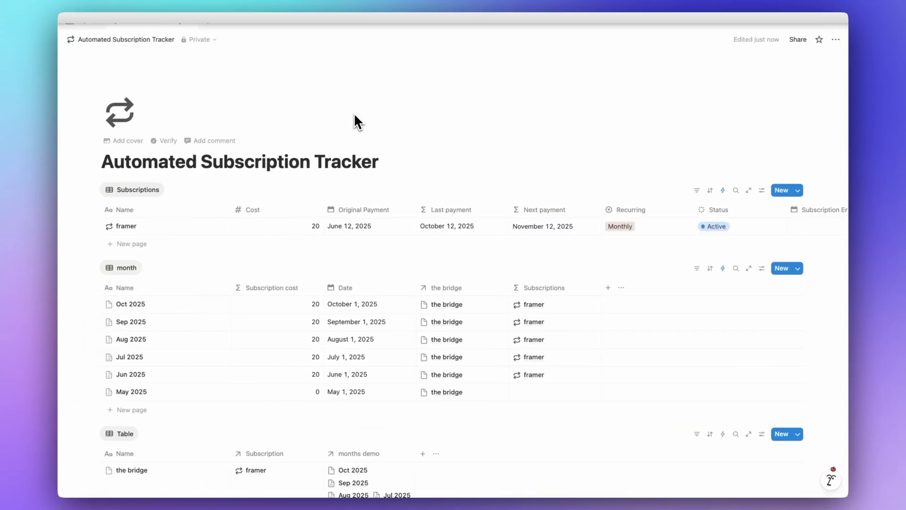
- Delete all three existing tables from the Automated Subscription Tracker page, leaving only its title
{"action": "scroll", "coordinate": [355, 116], "scroll_direction": "down", "scroll_amount": 2}
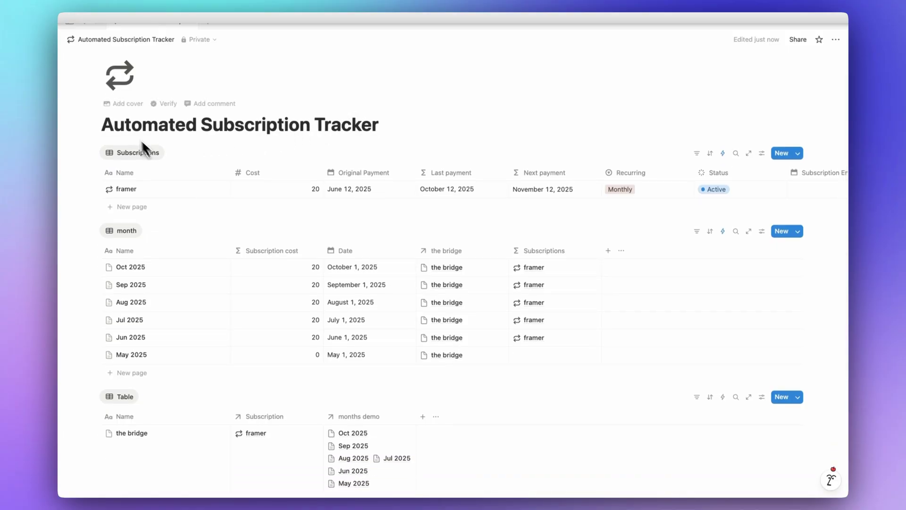
{"action": "scroll", "coordinate": [184, 259], "scroll_direction": "down", "scroll_amount": 2}
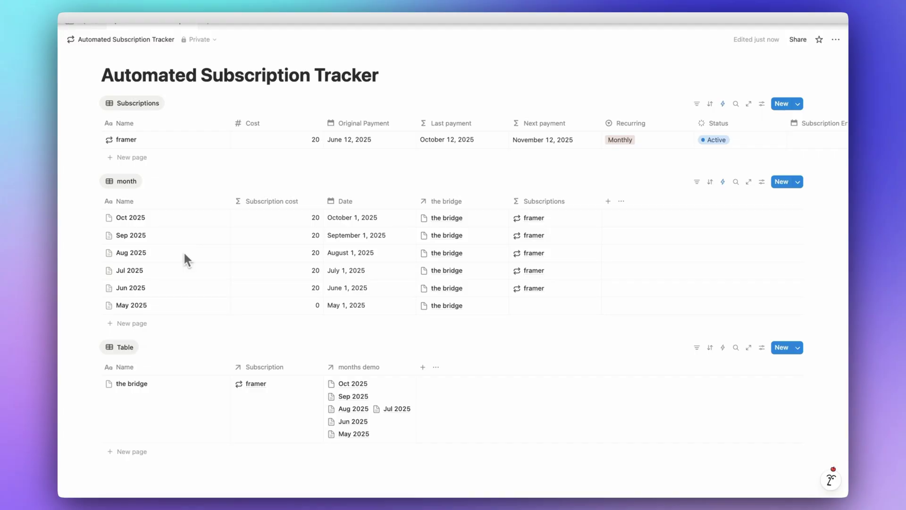
{"action": "left_click_drag", "start_coordinate": [96, 88], "coordinate": [449, 475]}
{"action": "key", "text": "Delete"}
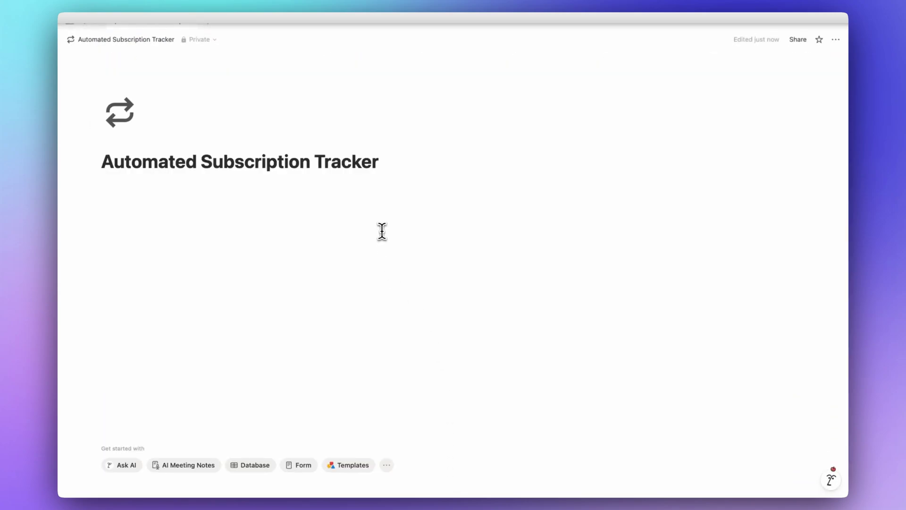
- Insert a table view database under the Automated Subscription Tracker title and name it "subscriptions - demo"
{"action": "left_click", "coordinate": [399, 168]}
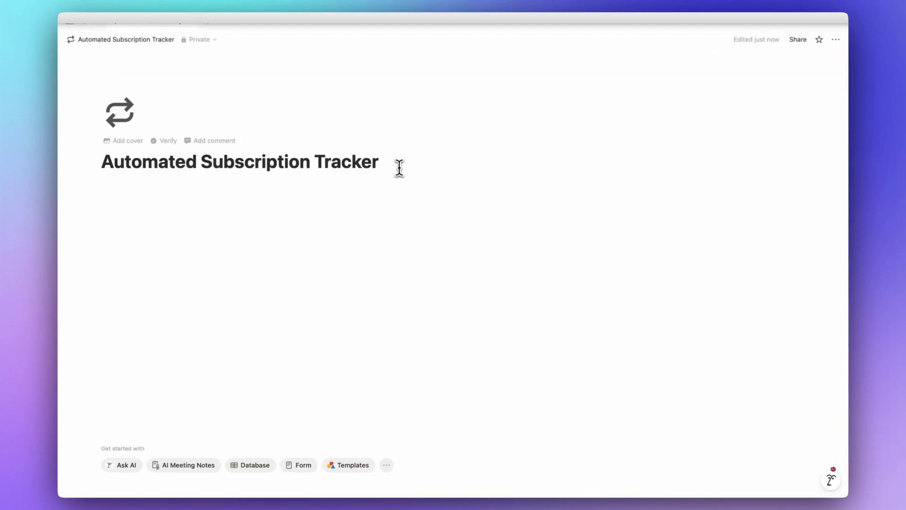
{"action": "key", "text": "Return"}
{"action": "type", "text": "/"}
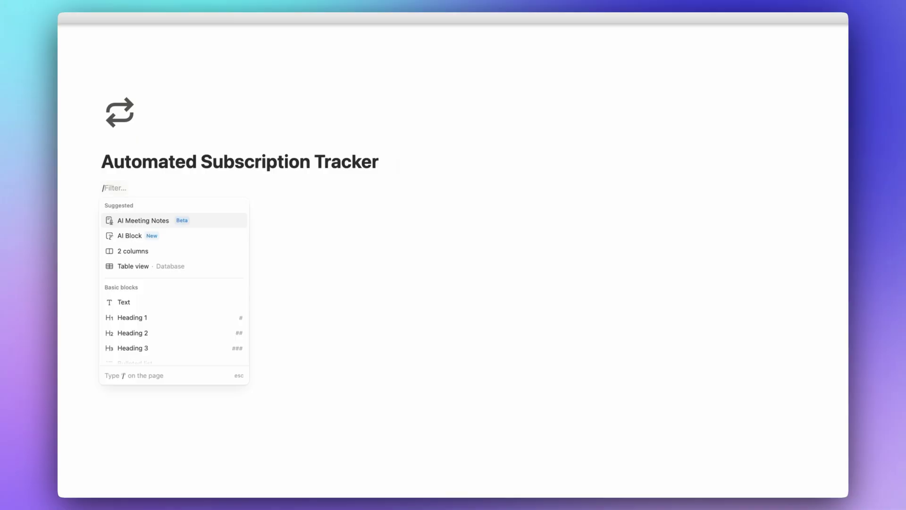
{"action": "type", "text": "table"}
{"action": "key", "text": "Down"}
{"action": "key", "text": "Return"}
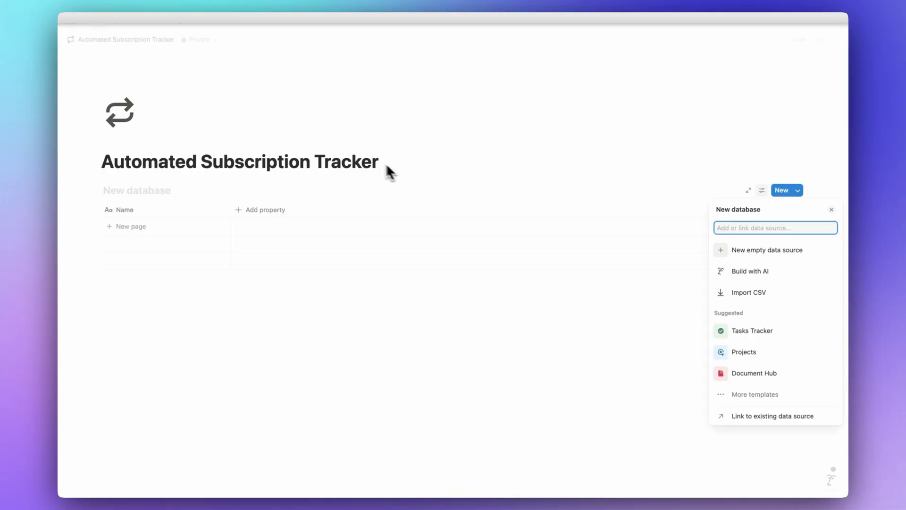
{"action": "left_click", "coordinate": [158, 188]}
{"action": "type", "text": "subs"}
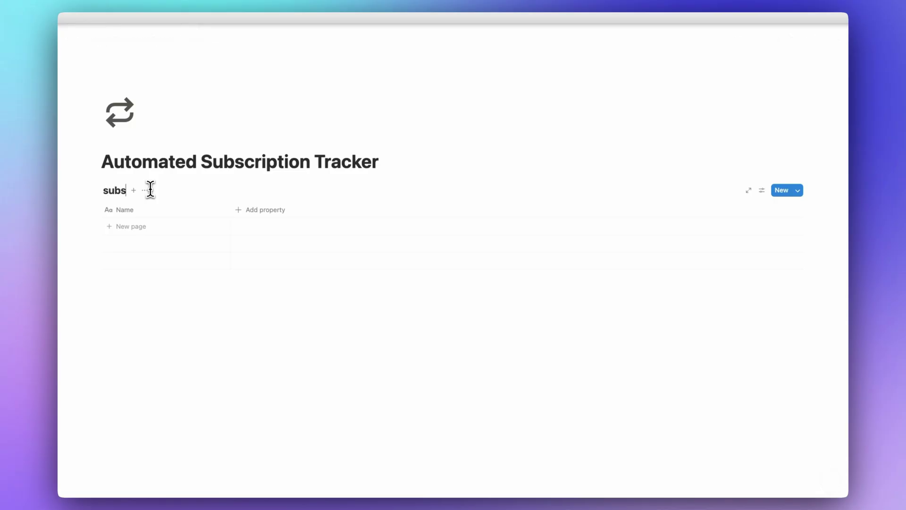
{"action": "type", "text": "criptions - demo"}
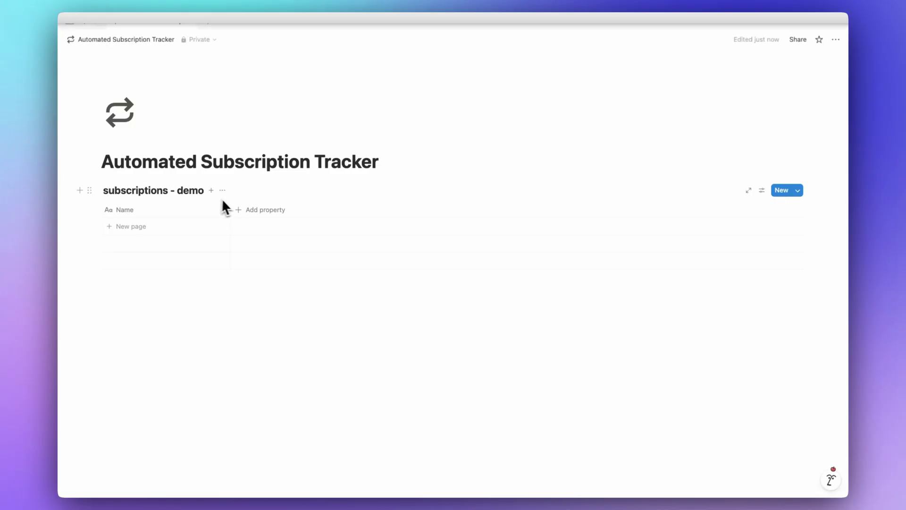
- Hide the data source title of the subscriptions - demo database and rename its view to "subscriptions"
{"action": "left_click", "coordinate": [223, 191]}
{"action": "left_click", "coordinate": [254, 294]}
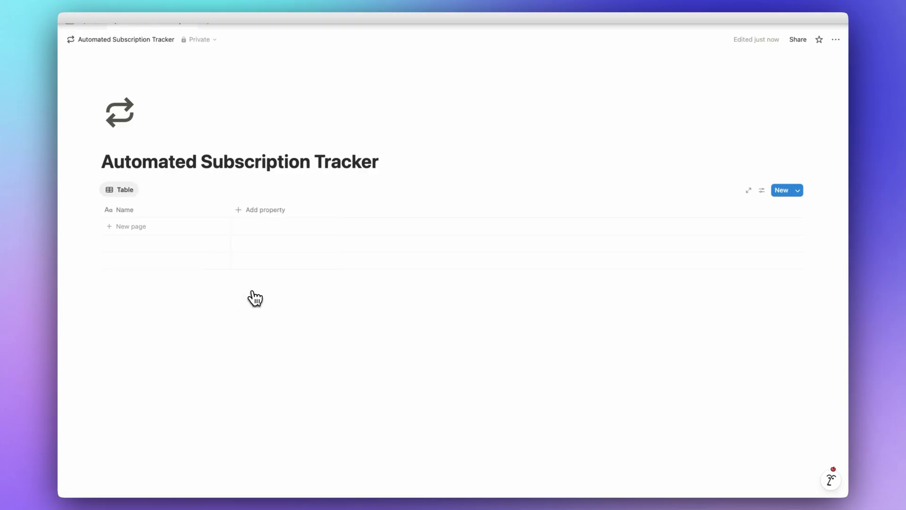
{"action": "left_click", "coordinate": [133, 190]}
{"action": "left_click", "coordinate": [144, 204]}
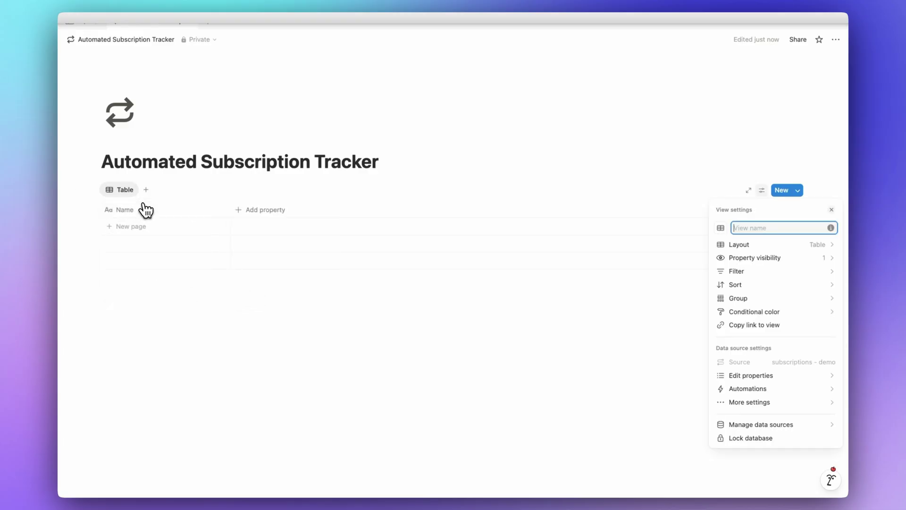
{"action": "type", "text": "subscriptions"}
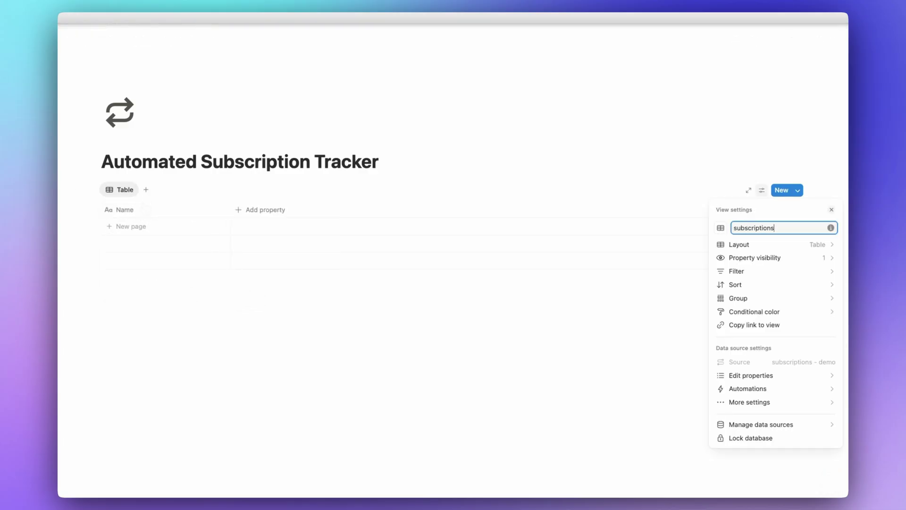
{"action": "left_click", "coordinate": [162, 314]}
- Insert a second table database titled "months - demo" below subscriptions, hide its title and name its view "months"
{"action": "left_click", "coordinate": [160, 317]}
{"action": "type", "text": "/"}
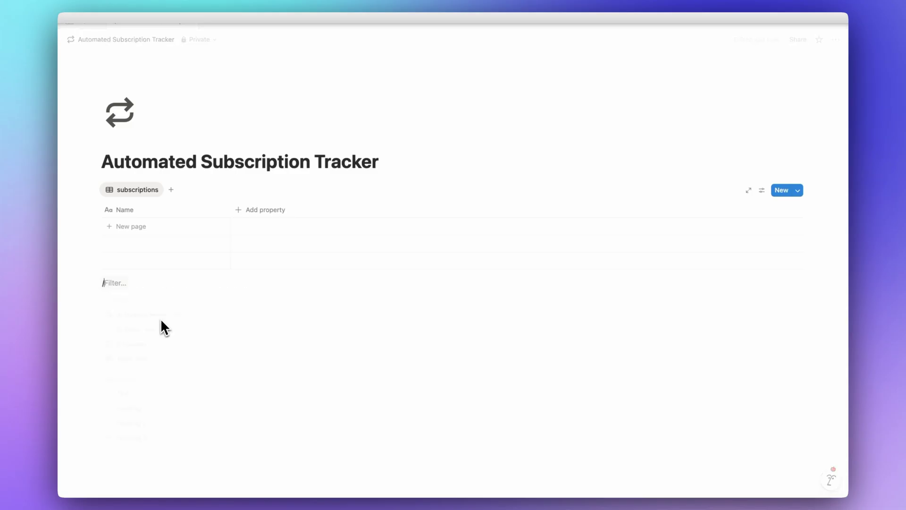
{"action": "type", "text": "table"}
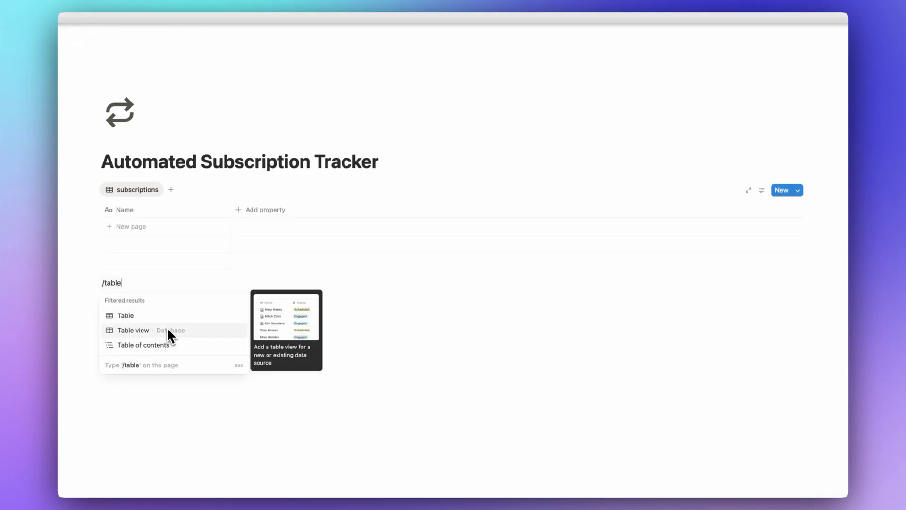
{"action": "left_click", "coordinate": [166, 330]}
{"action": "left_click", "coordinate": [111, 282]}
{"action": "type", "text": "m"}
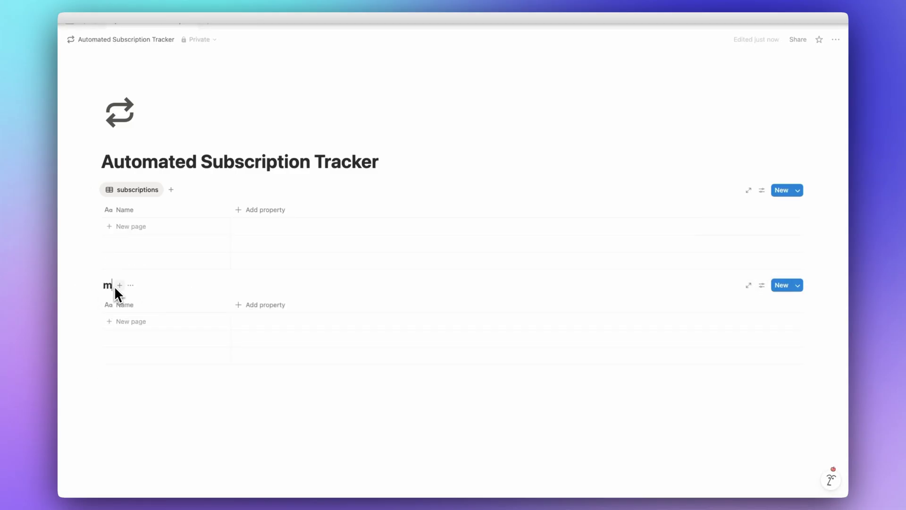
{"action": "type", "text": "onths - demo"}
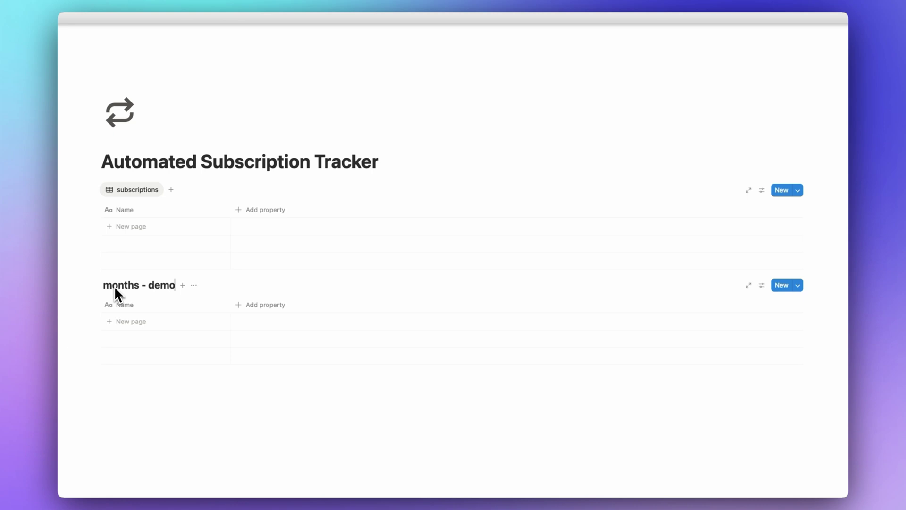
{"action": "key", "text": "Return"}
- Insert a third table database below the months table and title it "bridge"
{"action": "type", "text": "/table"}
{"action": "key", "text": "Down"}
{"action": "key", "text": "Return"}
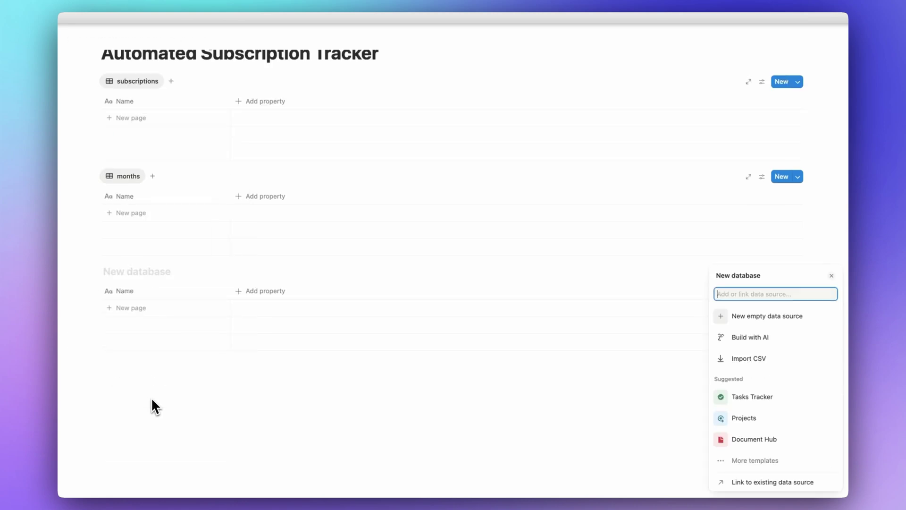
{"action": "left_click", "coordinate": [146, 273]}
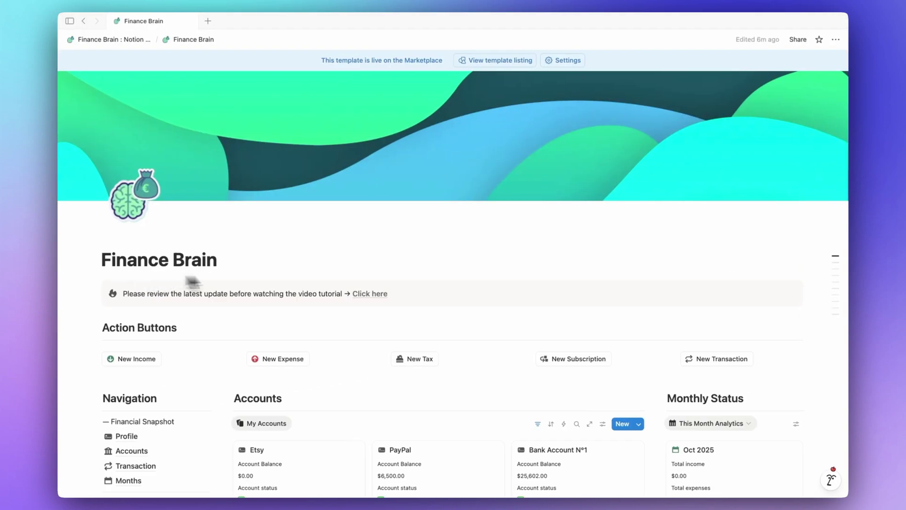
{"action": "scroll", "coordinate": [192, 282], "scroll_direction": "down", "scroll_amount": 4}
{"action": "left_click", "coordinate": [152, 269]}
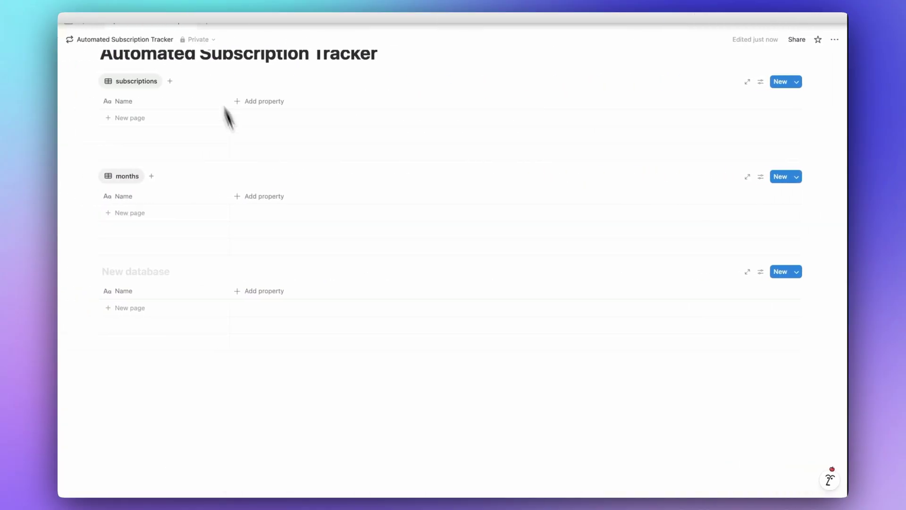
{"action": "left_click", "coordinate": [140, 271]}
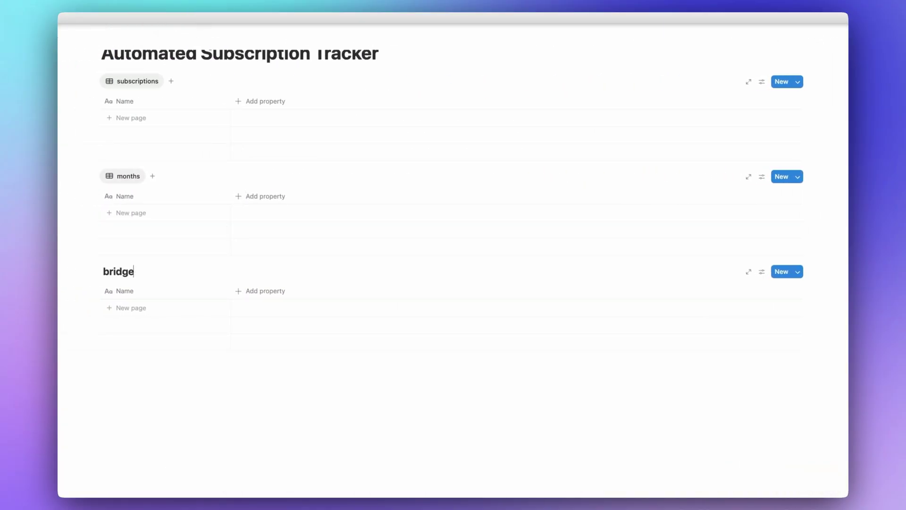
- Hide the third database's title and rename its table view to "bridge"
{"action": "left_click", "coordinate": [173, 370]}
{"action": "left_click", "coordinate": [128, 275]}
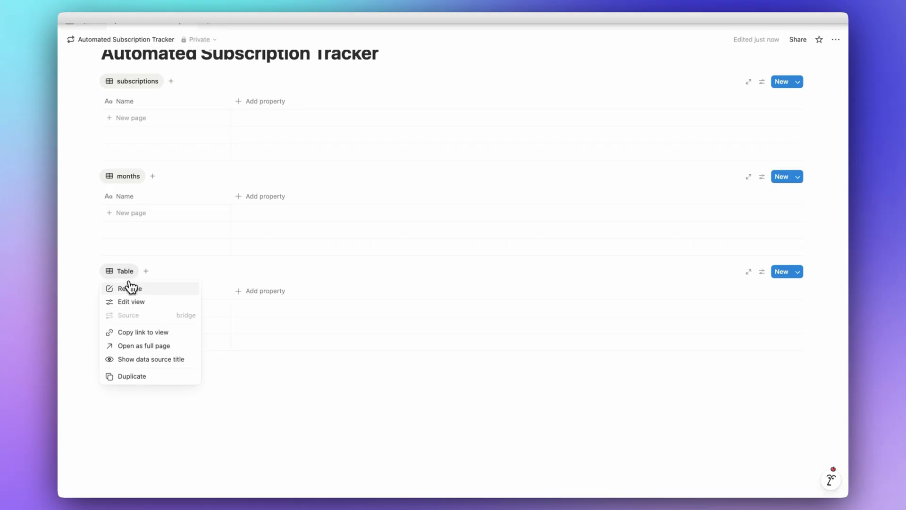
{"action": "left_click", "coordinate": [130, 287]}
{"action": "type", "text": "brid"}
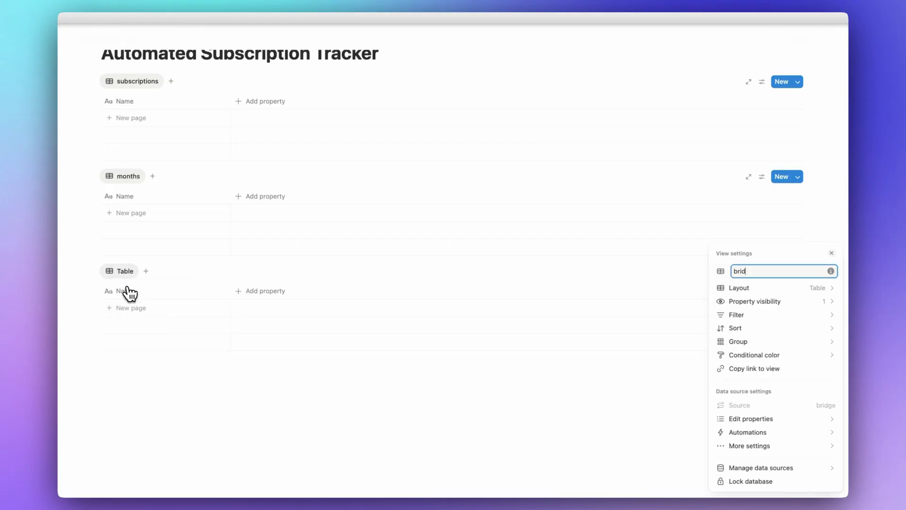
{"action": "type", "text": "ge"}
{"action": "left_click", "coordinate": [189, 270]}
- Create a template titled "New Subscription" in the subscriptions database and give it the circular repeat-arrows icon
{"action": "scroll", "coordinate": [291, 235], "scroll_direction": "up", "scroll_amount": 3}
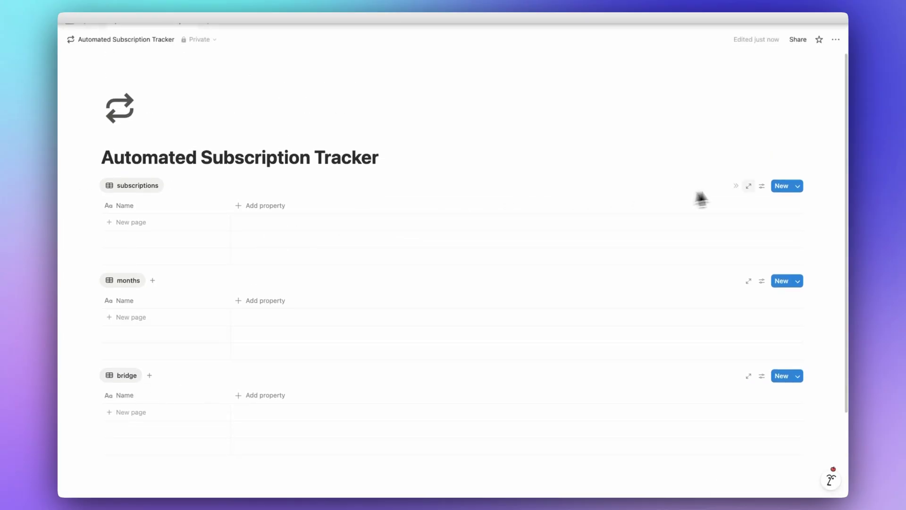
{"action": "left_click", "coordinate": [799, 186]}
{"action": "left_click", "coordinate": [803, 234]}
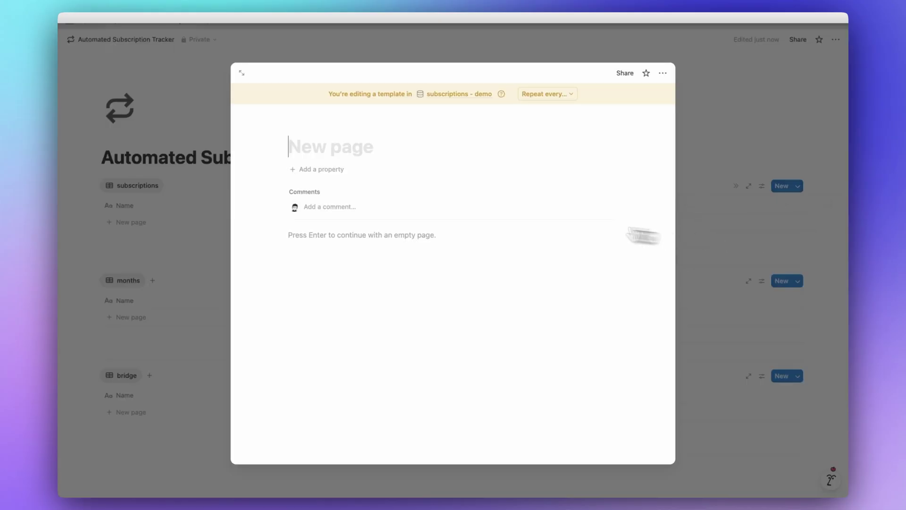
{"action": "type", "text": "New Subsc"}
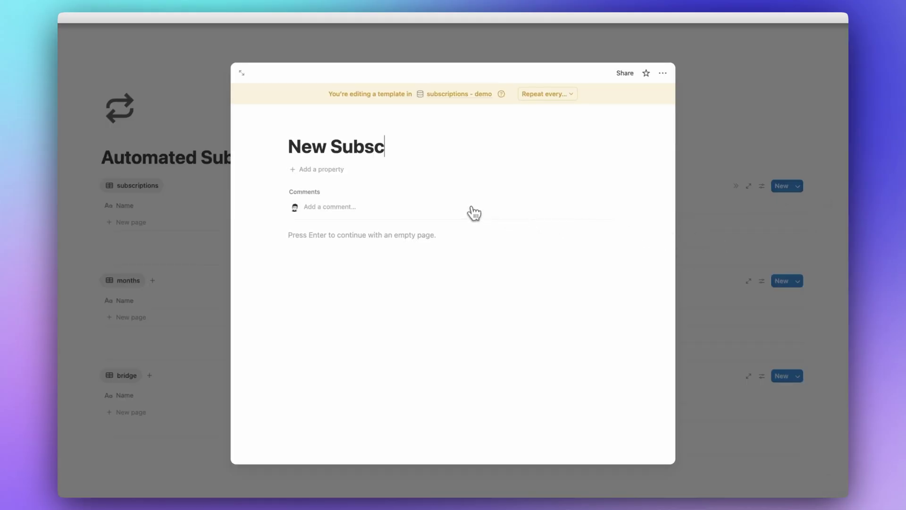
{"action": "type", "text": "ription"}
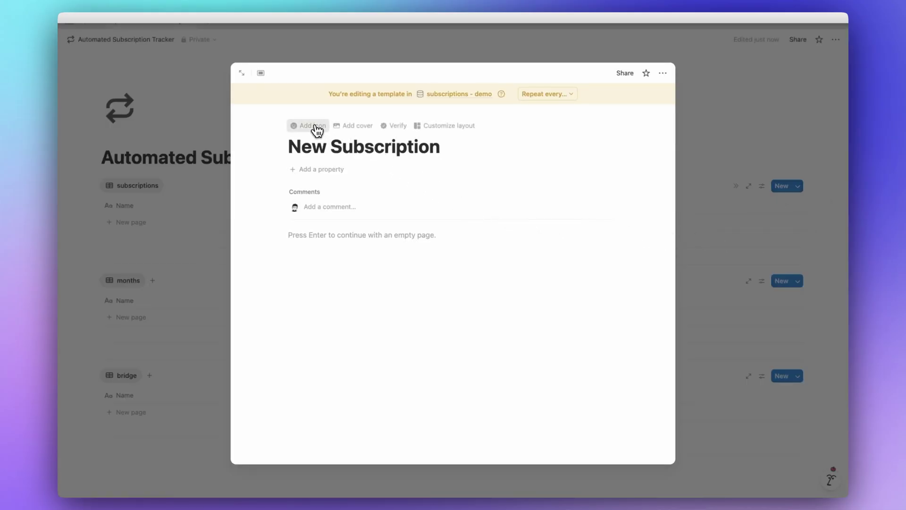
{"action": "left_click", "coordinate": [317, 130]}
{"action": "left_click", "coordinate": [251, 196]}
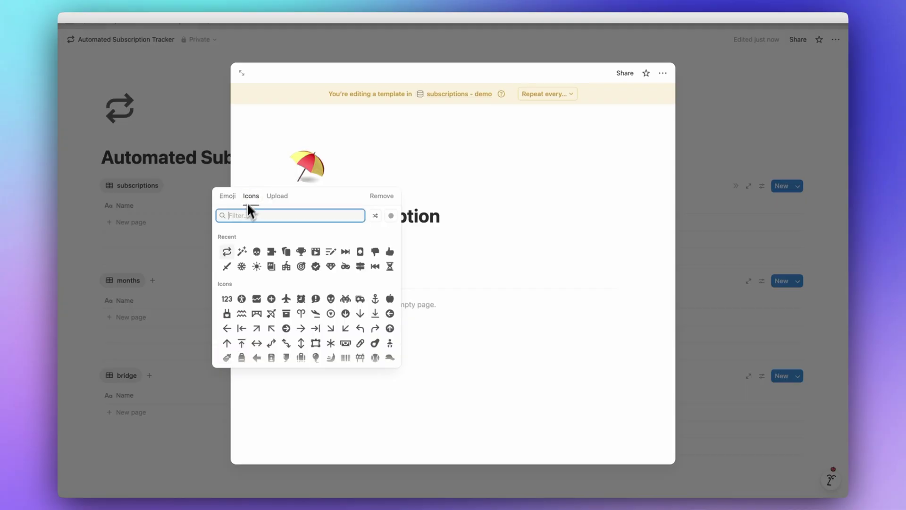
{"action": "left_click", "coordinate": [229, 258]}
- Add a Status property to the template, renaming its in-progress option to "Active" and its complete option to "Finished"
{"action": "left_click", "coordinate": [314, 237]}
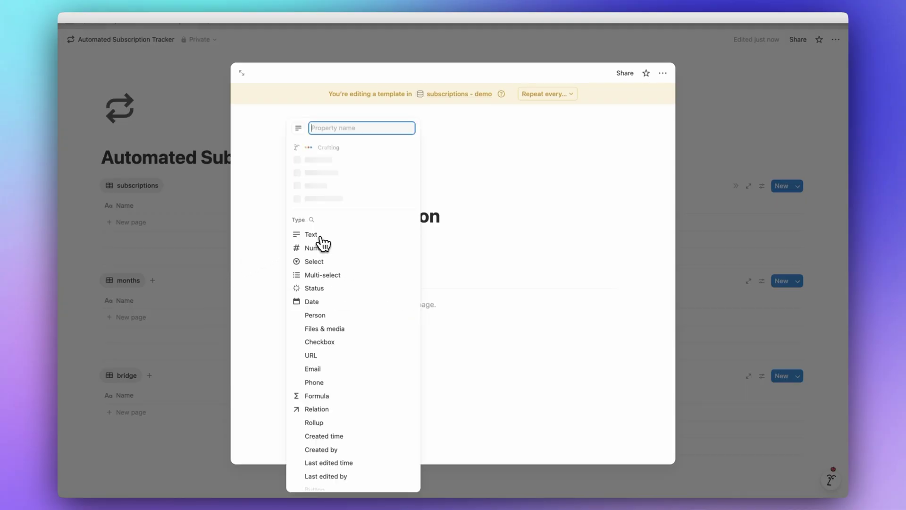
{"action": "left_click", "coordinate": [337, 287]}
{"action": "left_click", "coordinate": [343, 342]}
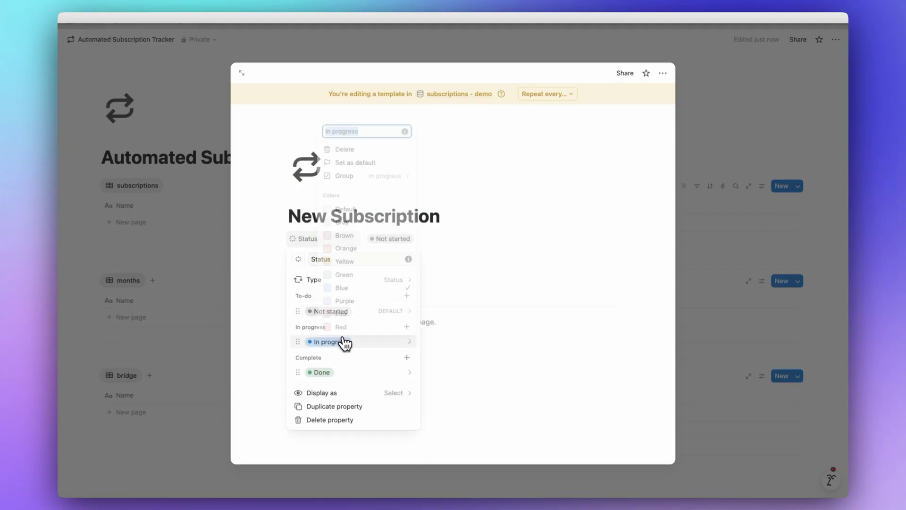
{"action": "type", "text": "Active"}
{"action": "key", "text": "Return"}
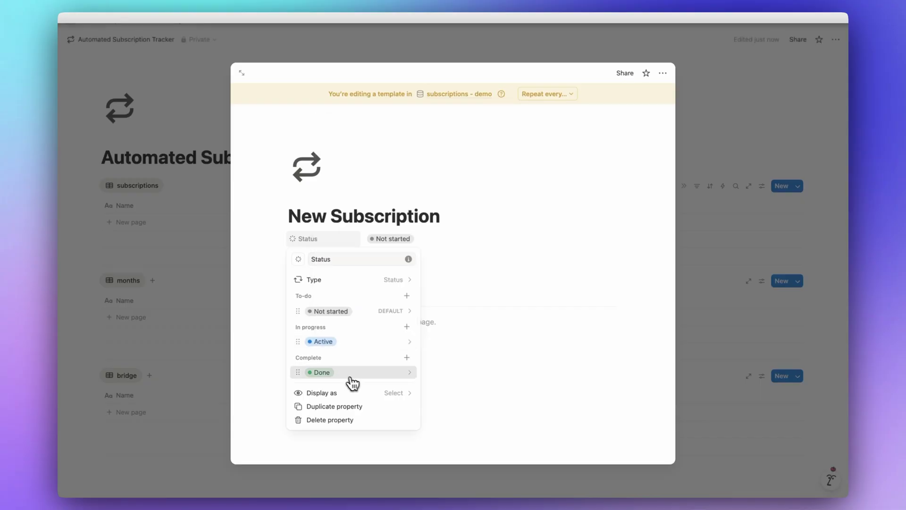
{"action": "left_click", "coordinate": [350, 378]}
{"action": "type", "text": "Finished"}
{"action": "key", "text": "Return"}
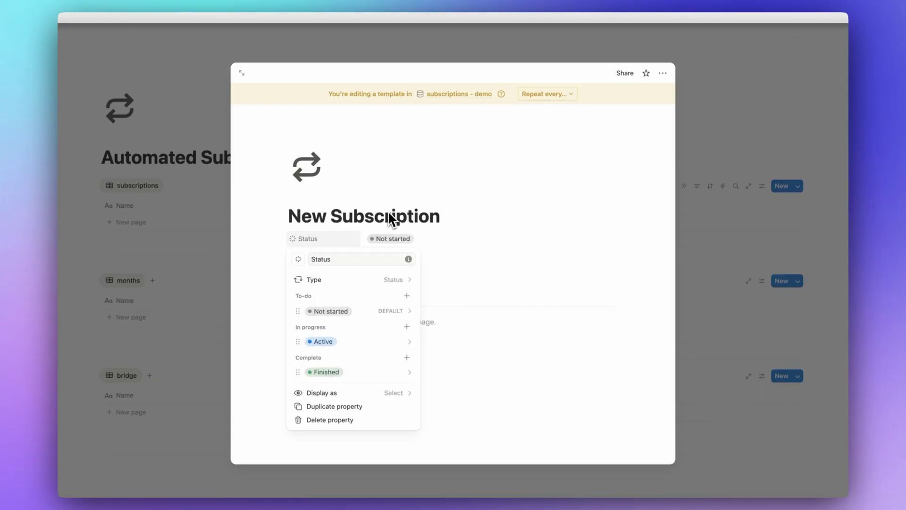
{"action": "left_click", "coordinate": [466, 228]}
- Add a date property named "Original Payment" to the New Subscription template
{"action": "left_click", "coordinate": [325, 257]}
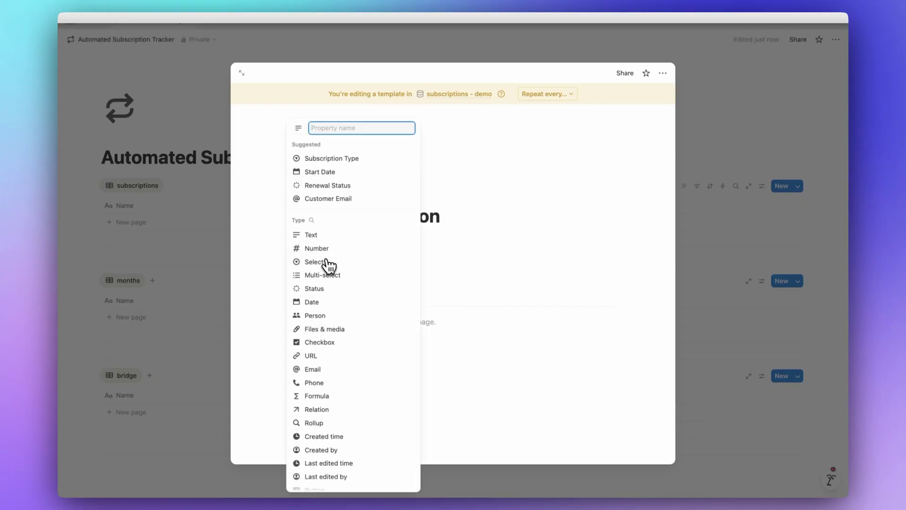
{"action": "left_click", "coordinate": [326, 302]}
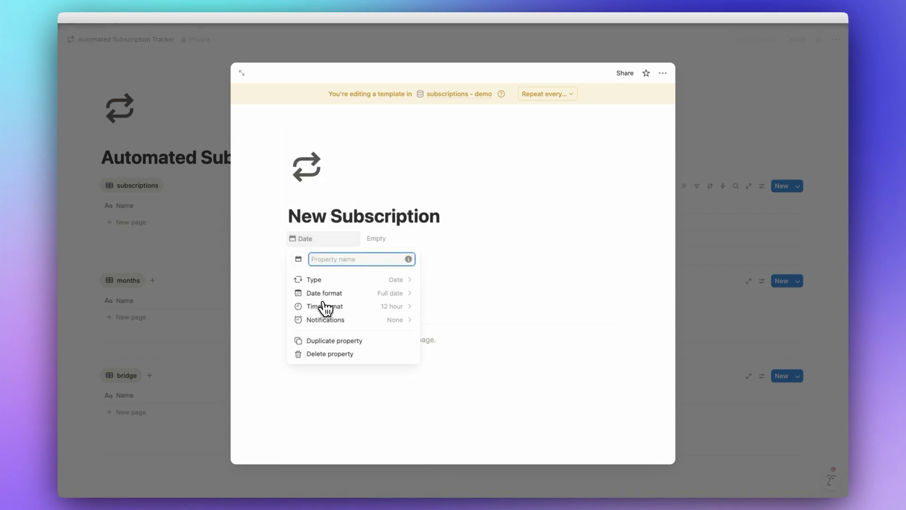
{"action": "type", "text": "Original Payment"}
{"action": "key", "text": "Return"}
- Add a number property named "Cost" to the template and format it as US Dollar (USD)
{"action": "left_click", "coordinate": [325, 271]}
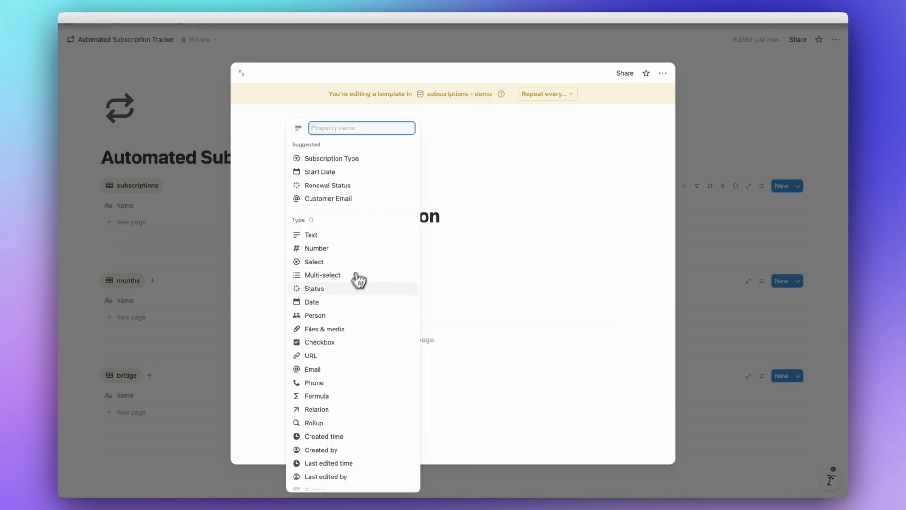
{"action": "type", "text": "number"}
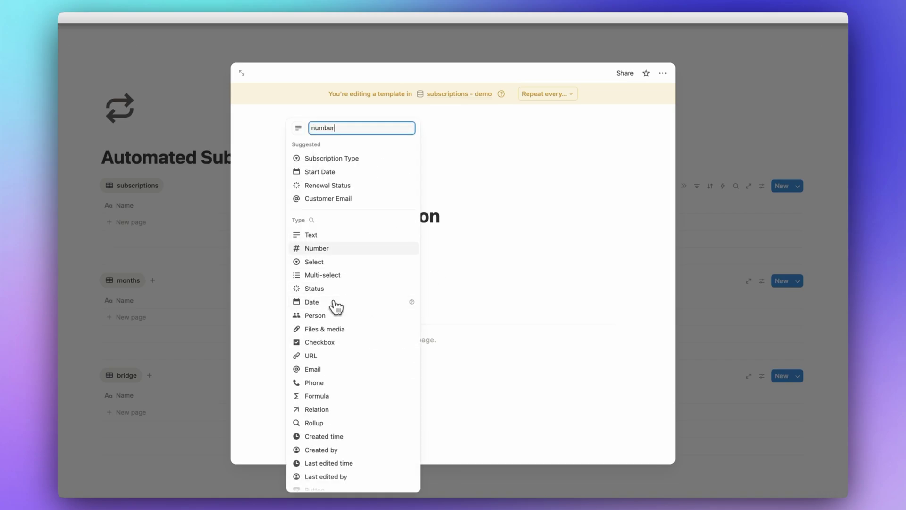
{"action": "key", "text": "Return"}
{"action": "type", "text": "Cos"}
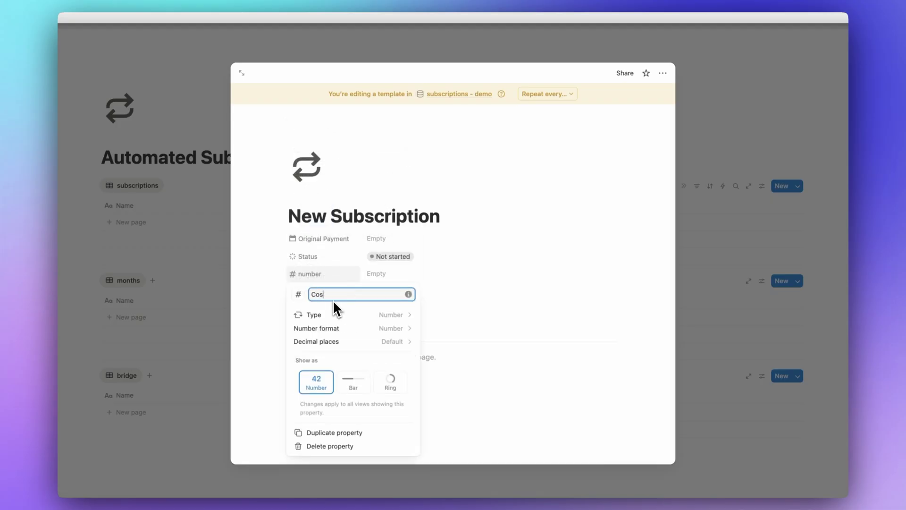
{"action": "type", "text": "t"}
{"action": "left_click", "coordinate": [370, 329]}
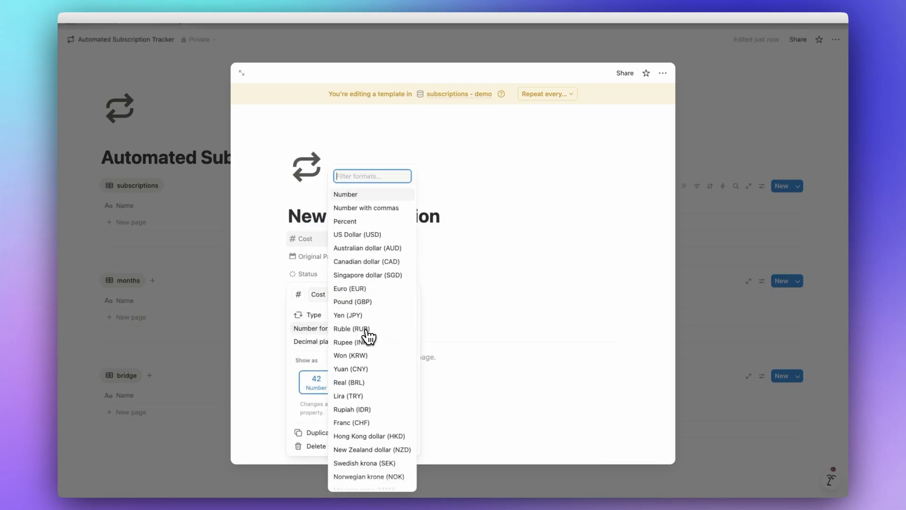
{"action": "left_click", "coordinate": [371, 241]}
{"action": "left_click", "coordinate": [474, 263]}
- Add a date property named "Subscription End Date" to the template and close the template
{"action": "left_click", "coordinate": [337, 291]}
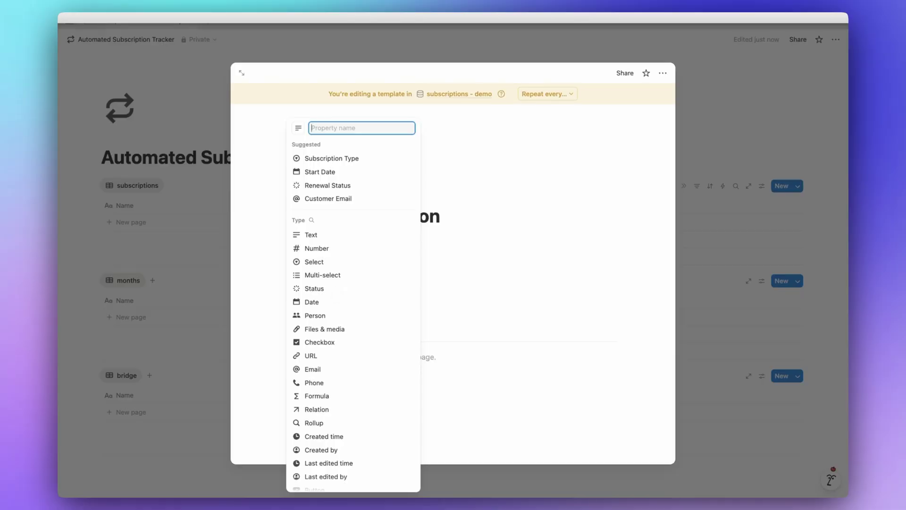
{"action": "type", "text": "date"}
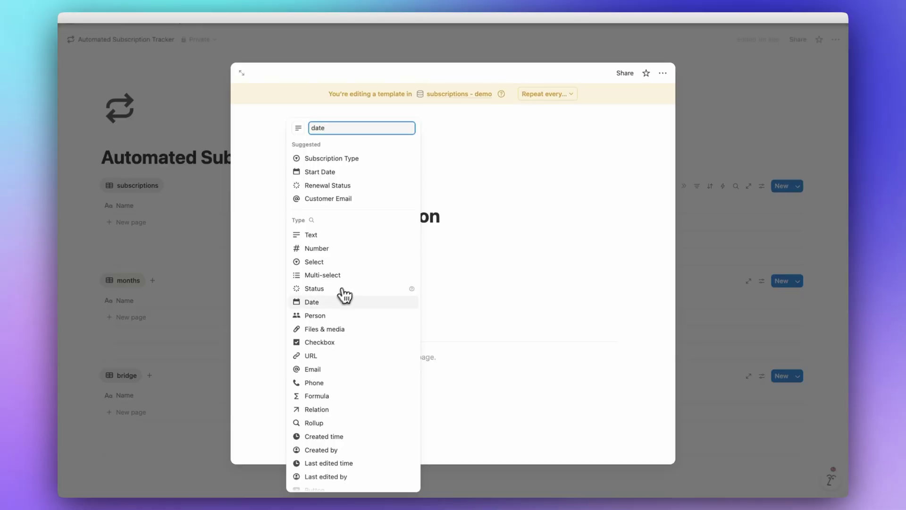
{"action": "left_click", "coordinate": [324, 302]}
{"action": "type", "text": "Sub"}
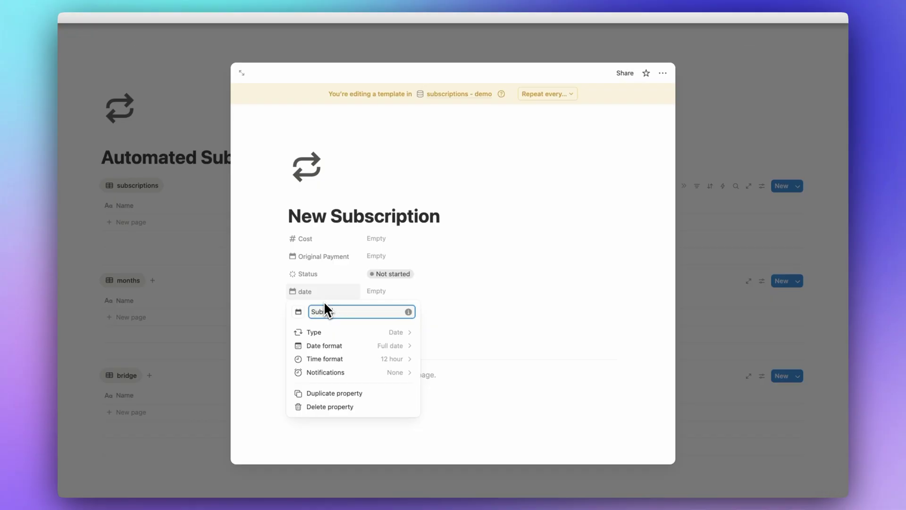
{"action": "type", "text": "scription End Date"}
{"action": "key", "text": "Return"}
{"action": "left_click", "coordinate": [763, 226]}
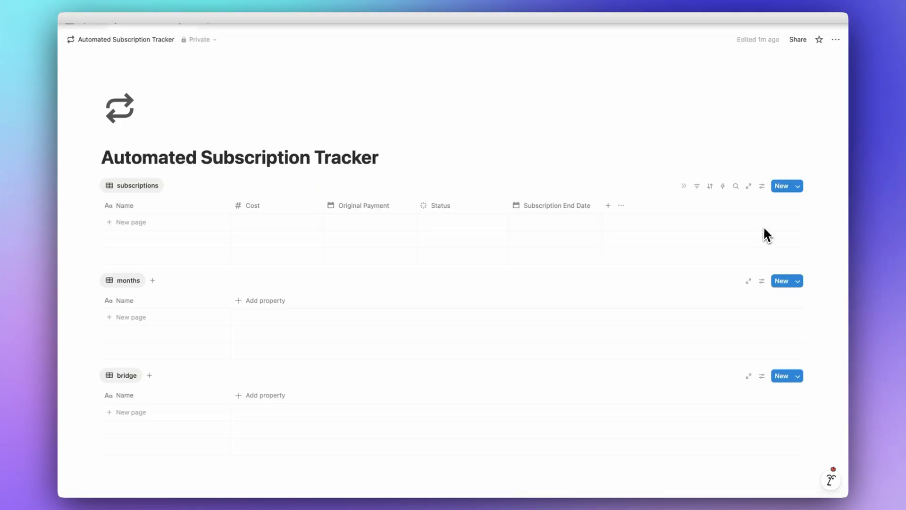
- Start a subscriptions database automation named "subscription end date" that triggers when Status is set to Complete
{"action": "left_click", "coordinate": [723, 187]}
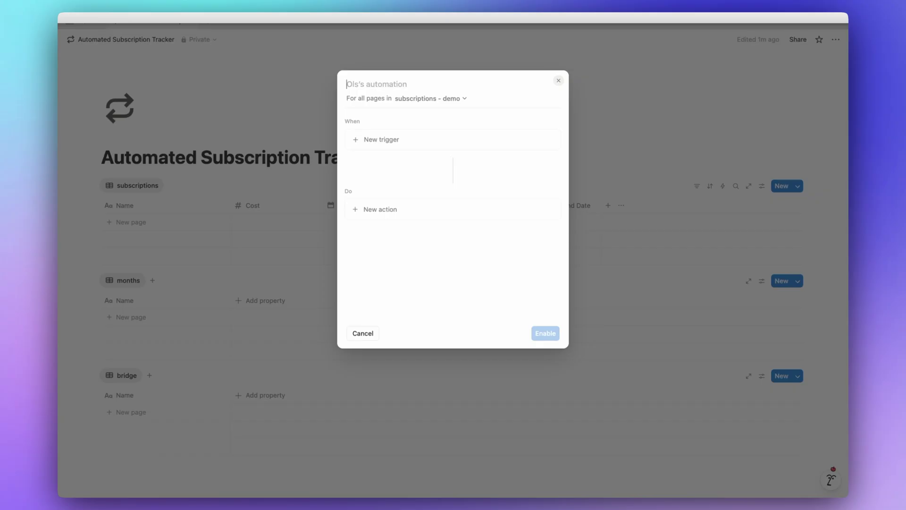
{"action": "type", "text": "subscription end"}
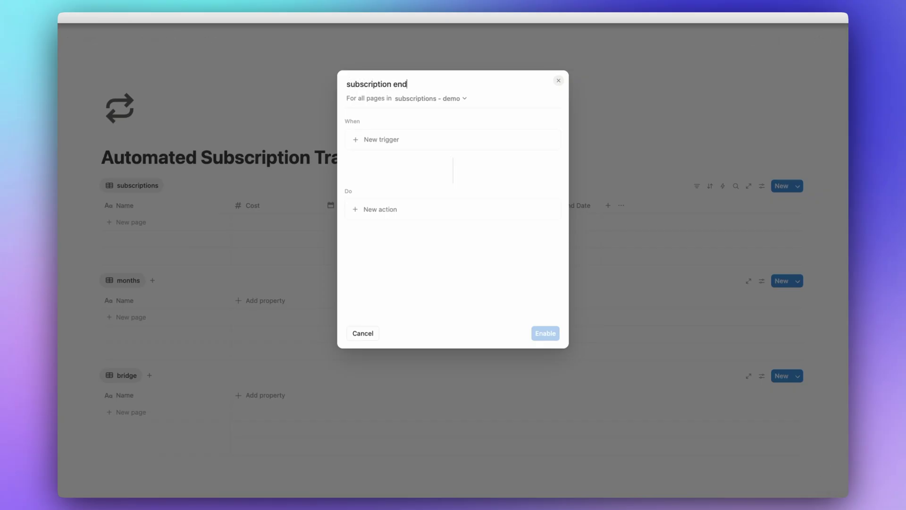
{"action": "type", "text": " date"}
{"action": "left_click", "coordinate": [437, 136]}
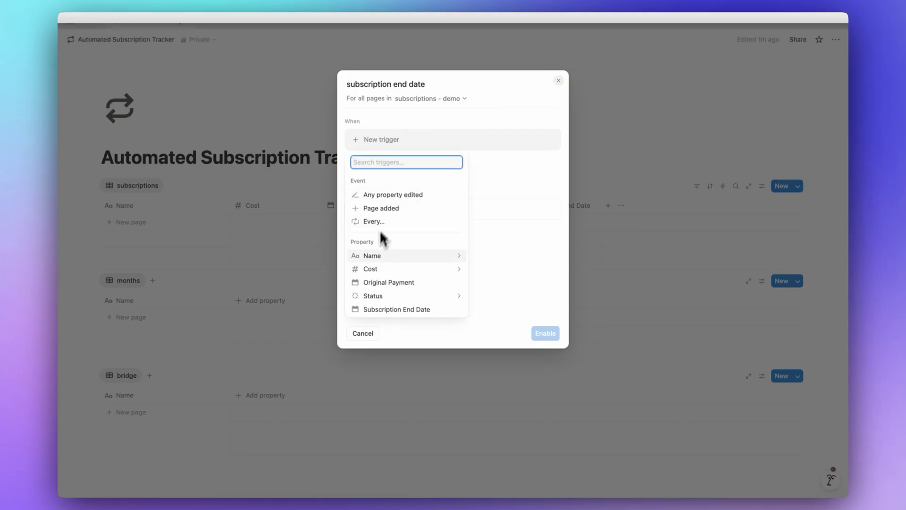
{"action": "left_click", "coordinate": [373, 295]}
{"action": "left_click", "coordinate": [418, 245]}
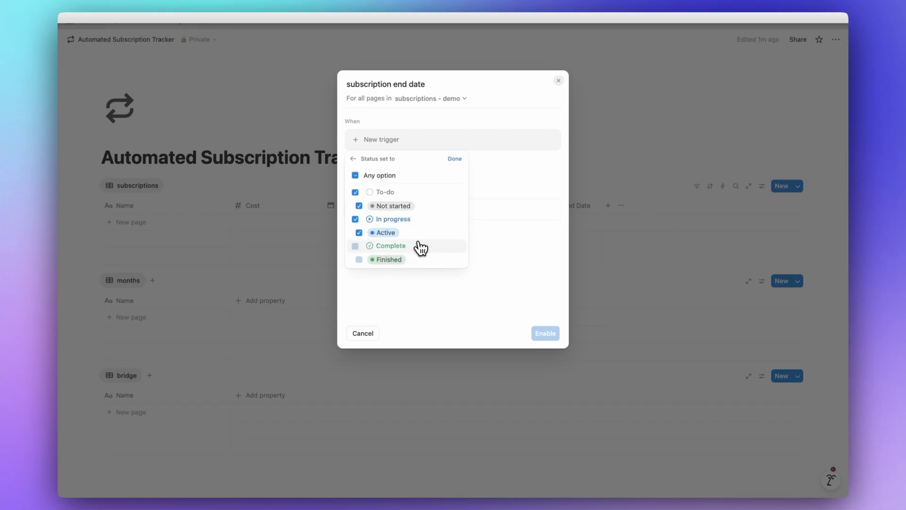
{"action": "left_click", "coordinate": [455, 159]}
- Have the automation set Subscription End Date to the date triggered, and enable it
{"action": "left_click", "coordinate": [439, 236]}
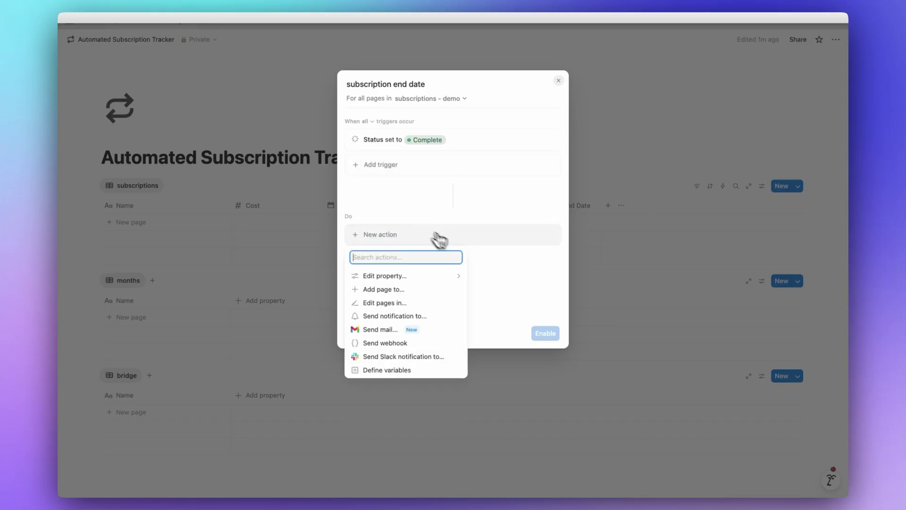
{"action": "left_click", "coordinate": [405, 276]}
{"action": "left_click", "coordinate": [384, 344]}
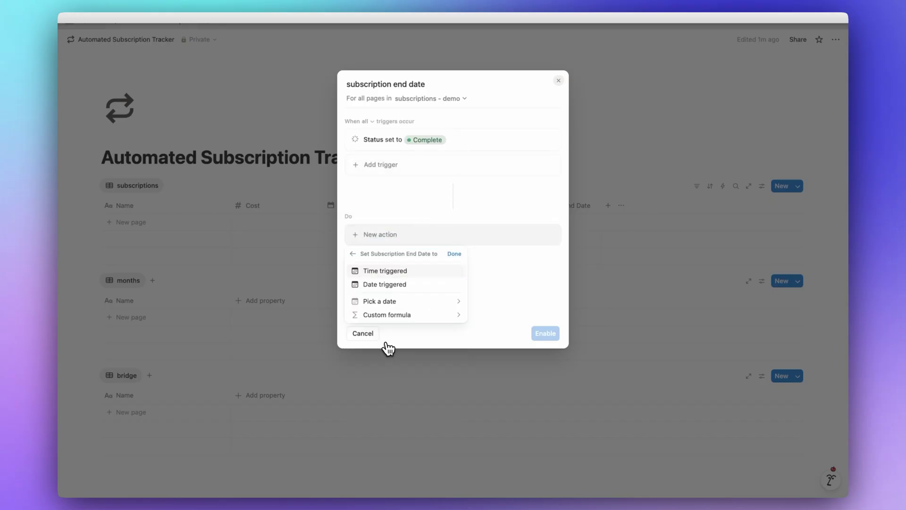
{"action": "left_click", "coordinate": [395, 287]}
{"action": "left_click", "coordinate": [546, 333]}
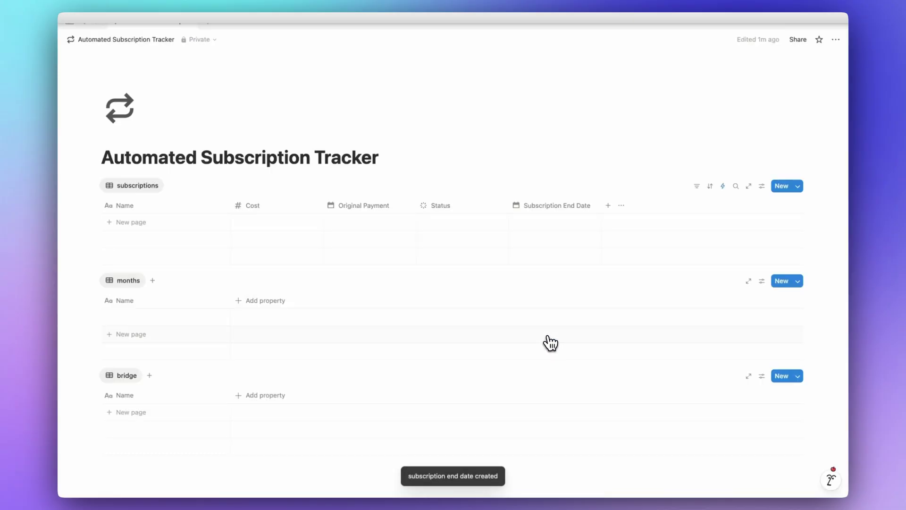
- Set the New Subscription template as the default for the subscriptions database
{"action": "left_click", "coordinate": [797, 187]}
{"action": "left_click", "coordinate": [834, 218]}
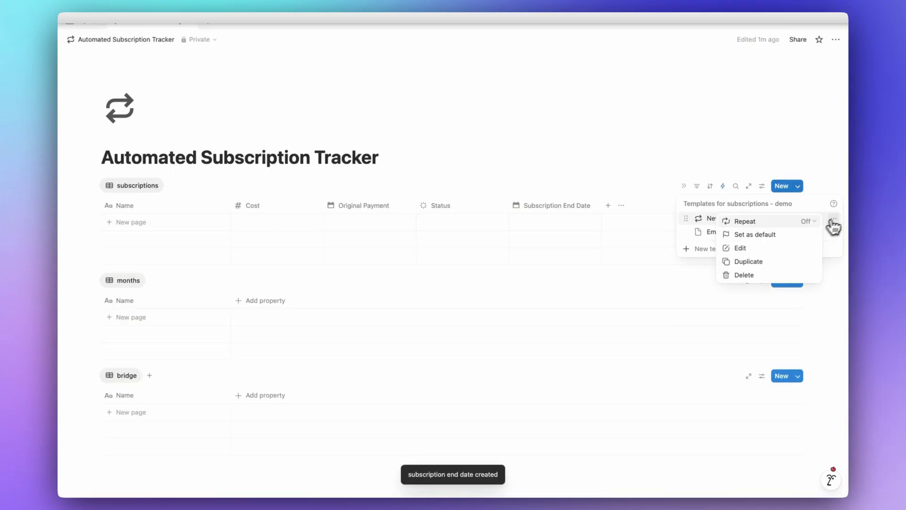
{"action": "left_click", "coordinate": [785, 234]}
{"action": "left_click", "coordinate": [503, 261]}
- Test the automation on a new subscription entry by switching its status to Active and Finished, and delete the entry
{"action": "left_click", "coordinate": [131, 222]}
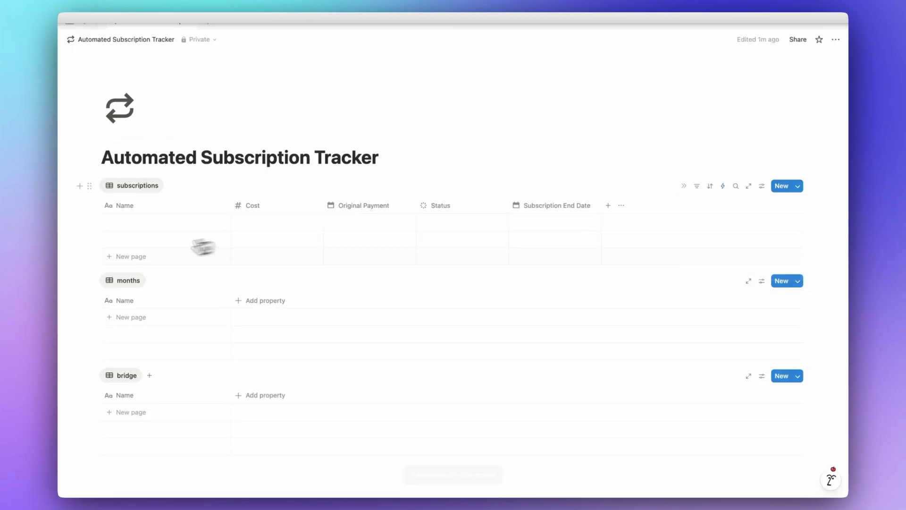
{"action": "left_click", "coordinate": [450, 223]}
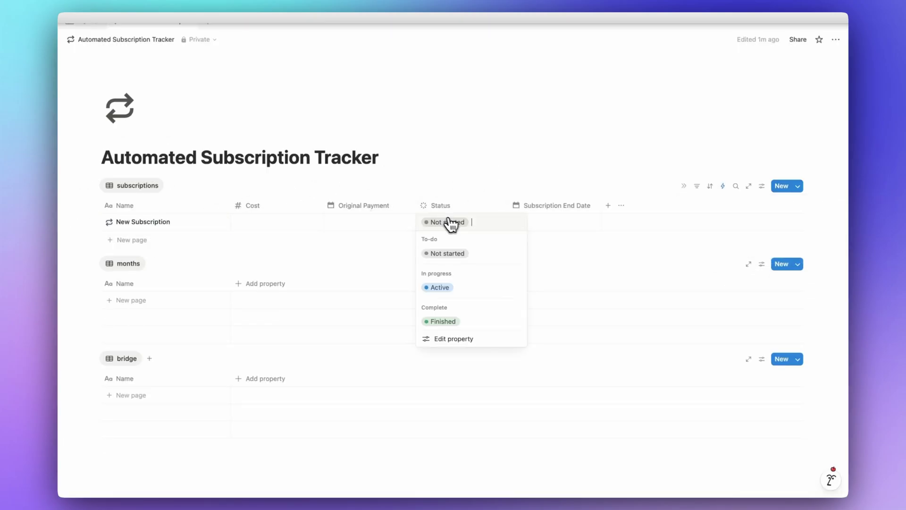
{"action": "left_click", "coordinate": [452, 289]}
{"action": "left_click", "coordinate": [461, 232]}
{"action": "left_click", "coordinate": [462, 320]}
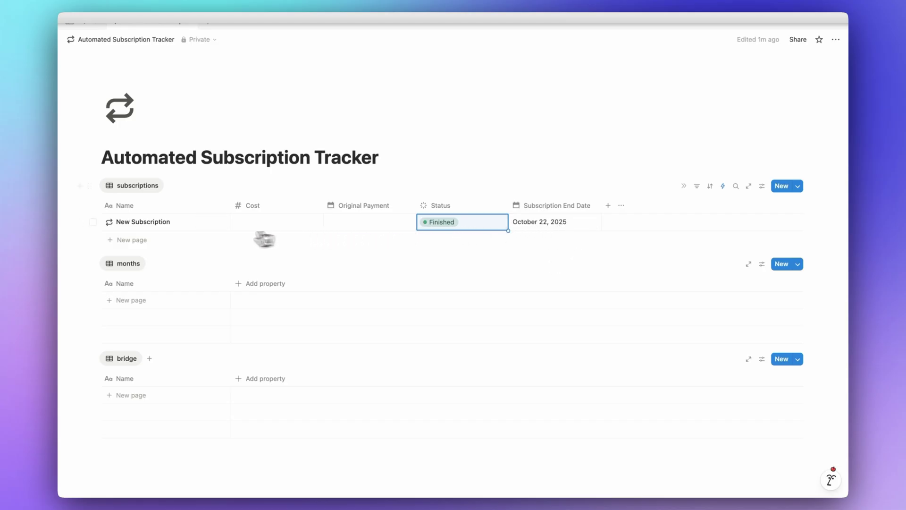
{"action": "left_click", "coordinate": [92, 222]}
{"action": "key", "text": "Delete"}
- Open the New Subscription template for editing and add a select property named Recurring
{"action": "left_click", "coordinate": [798, 186]}
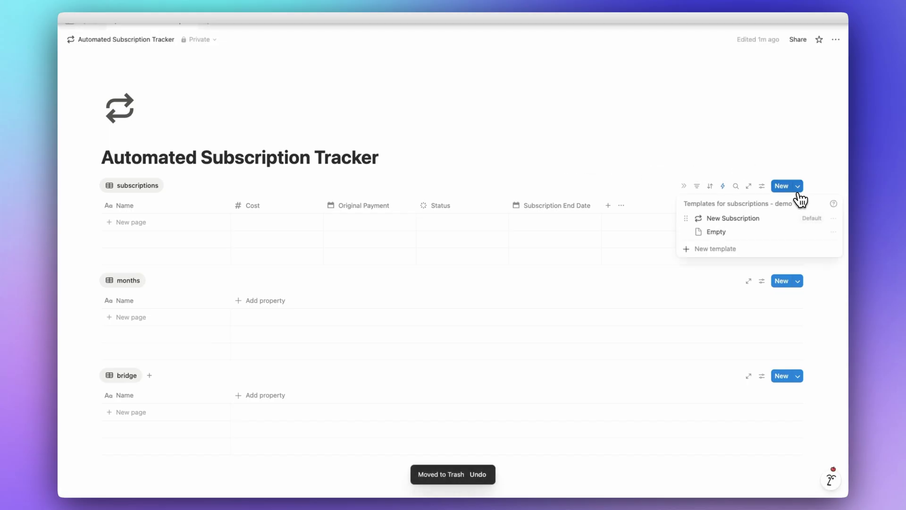
{"action": "left_click", "coordinate": [834, 218]}
{"action": "left_click", "coordinate": [750, 252]}
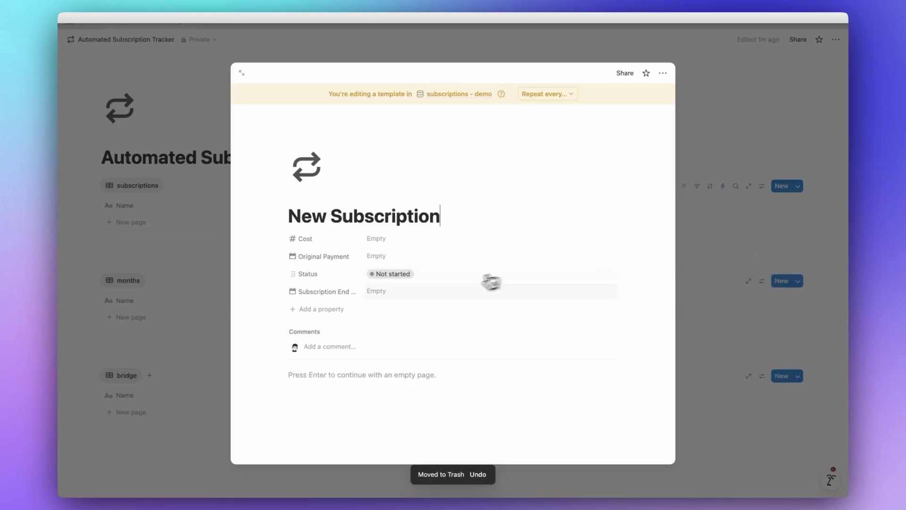
{"action": "left_click", "coordinate": [349, 314]}
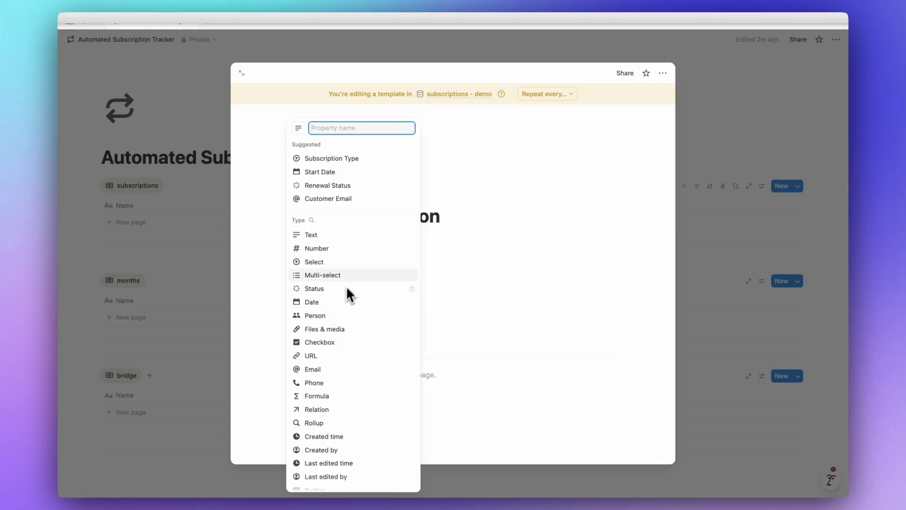
{"action": "left_click", "coordinate": [358, 261]}
{"action": "type", "text": "Recurring"}
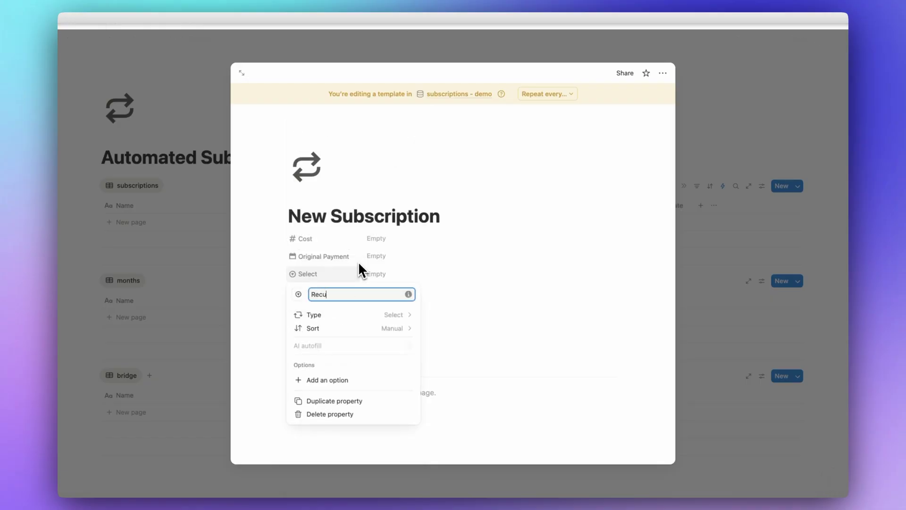
{"action": "left_click", "coordinate": [359, 265]}
- Create the options Monthly, Quarterly and Yearly for the Recurring property, leaving the template's own Recurring value empty
{"action": "left_click", "coordinate": [430, 282]}
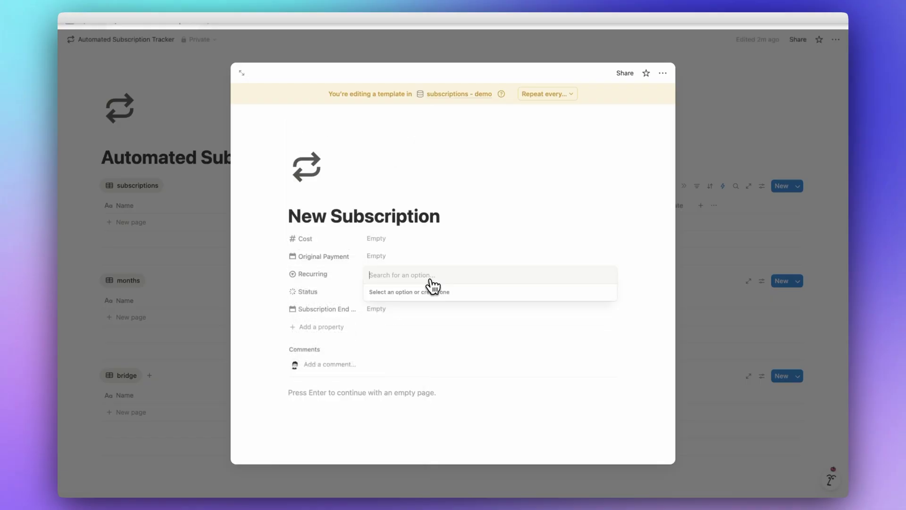
{"action": "type", "text": "Monthly"}
{"action": "key", "text": "Return"}
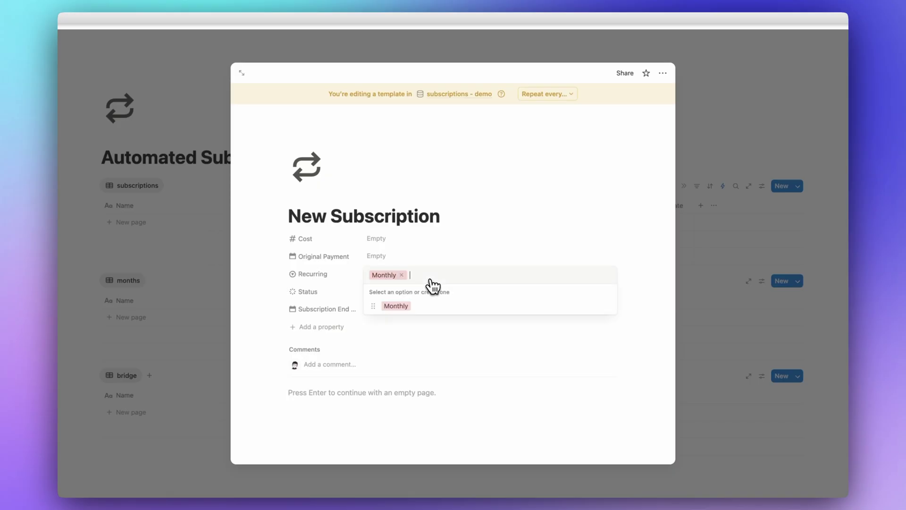
{"action": "type", "text": "Quarterly"}
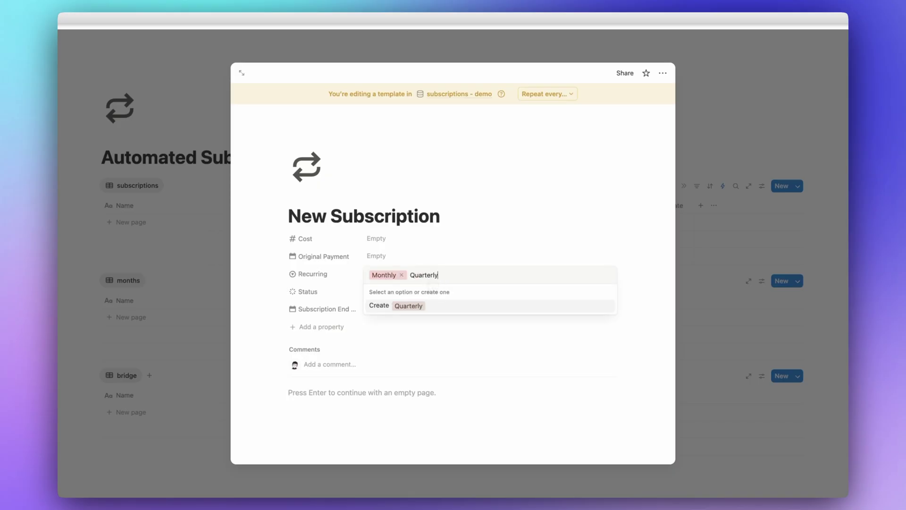
{"action": "key", "text": "Return"}
{"action": "left_click", "coordinate": [430, 283]}
{"action": "type", "text": "Yearly"}
{"action": "key", "text": "Return"}
{"action": "left_click", "coordinate": [362, 281]}
{"action": "left_click", "coordinate": [411, 283]}
{"action": "left_click", "coordinate": [397, 276]}
{"action": "left_click", "coordinate": [406, 334]}
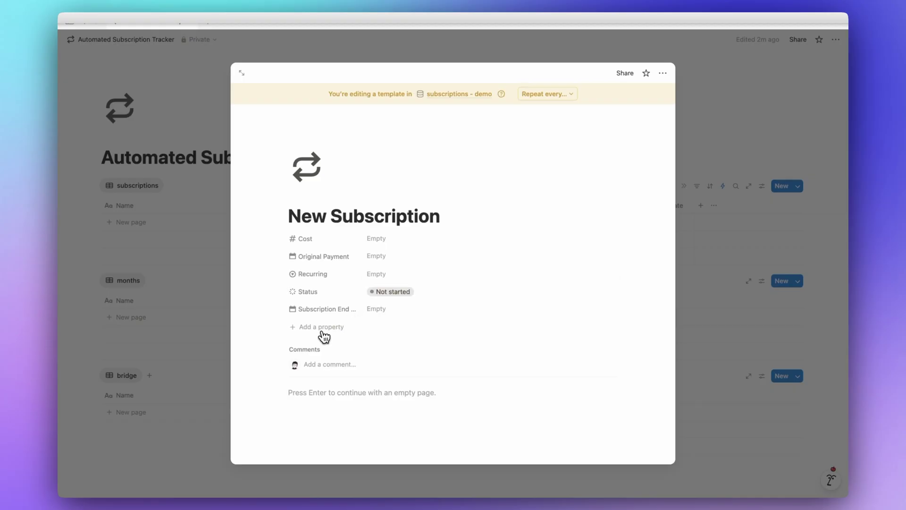
- Add a formula property named Last payment and paste in the formula based on Status, Subscription End Date, Recurring and Original Payment
{"action": "left_click", "coordinate": [326, 328]}
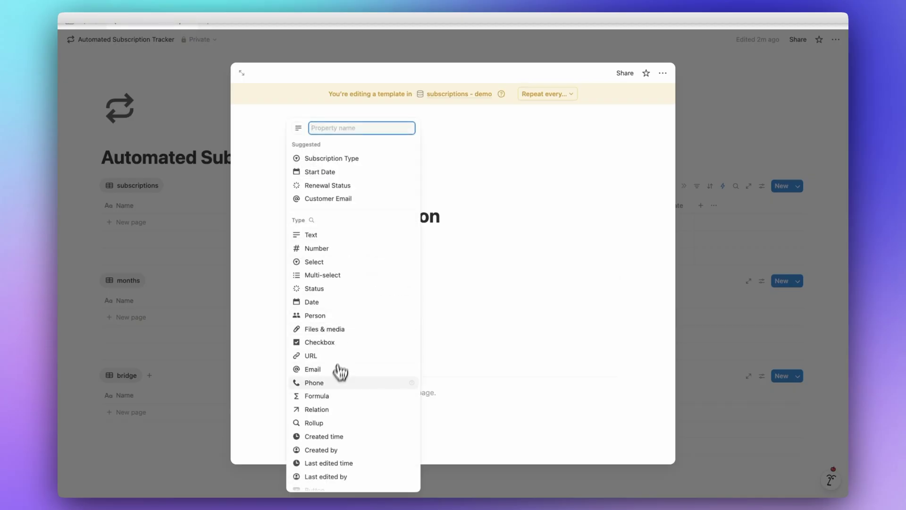
{"action": "left_click", "coordinate": [330, 395]}
{"action": "type", "text": "Last payment"}
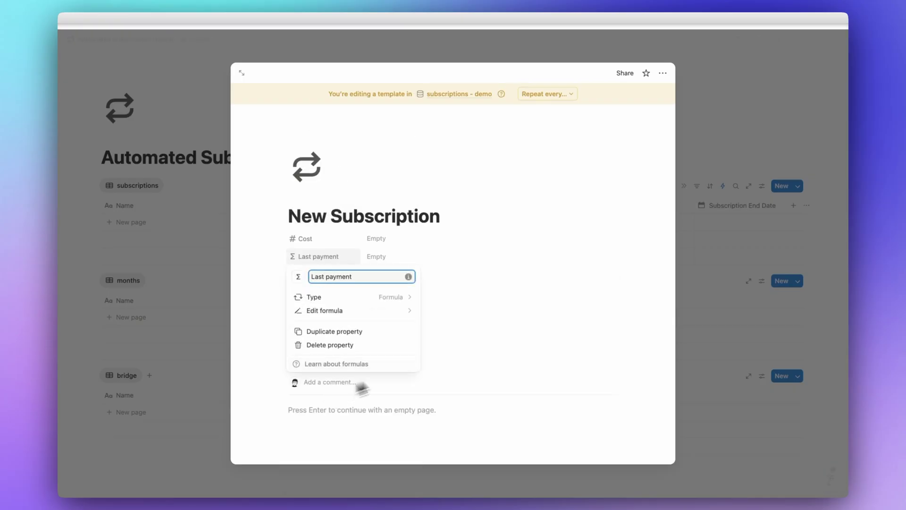
{"action": "key", "text": "Return"}
{"action": "left_click", "coordinate": [414, 257]}
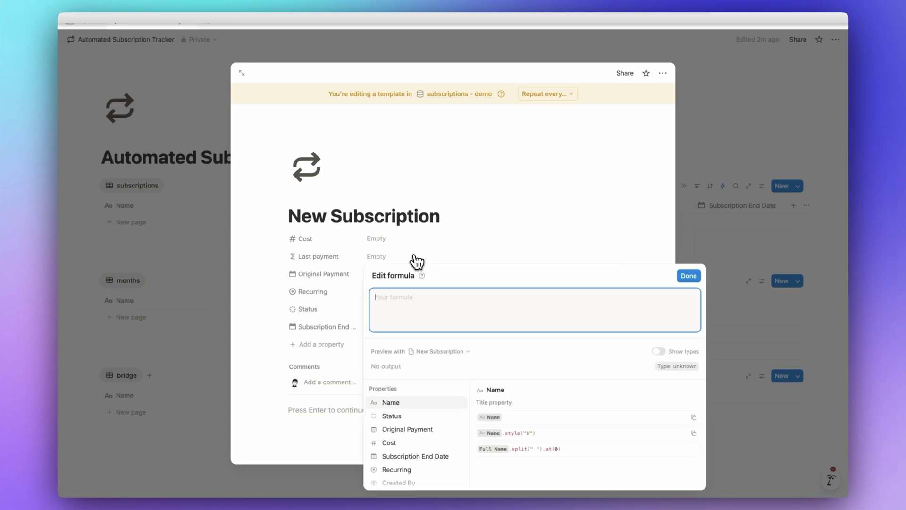
{"action": "key", "text": "super+v"}
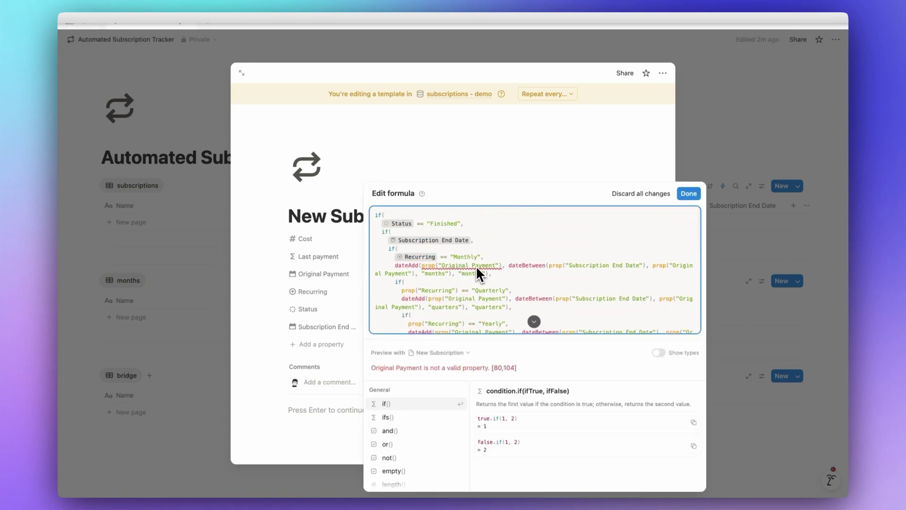
{"action": "key", "text": "Escape"}
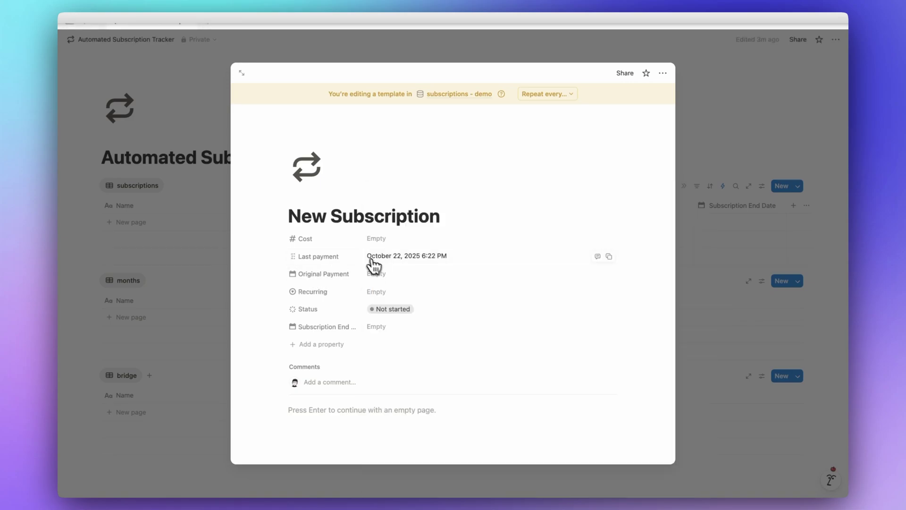
- Reorder the template's properties to Status, Recurring, Cost, Original Payment, Last payment, Subscription End Date
{"action": "left_click", "coordinate": [338, 259]}
{"action": "key", "text": "Escape"}
{"action": "left_click_drag", "start_coordinate": [324, 273], "coordinate": [334, 236]}
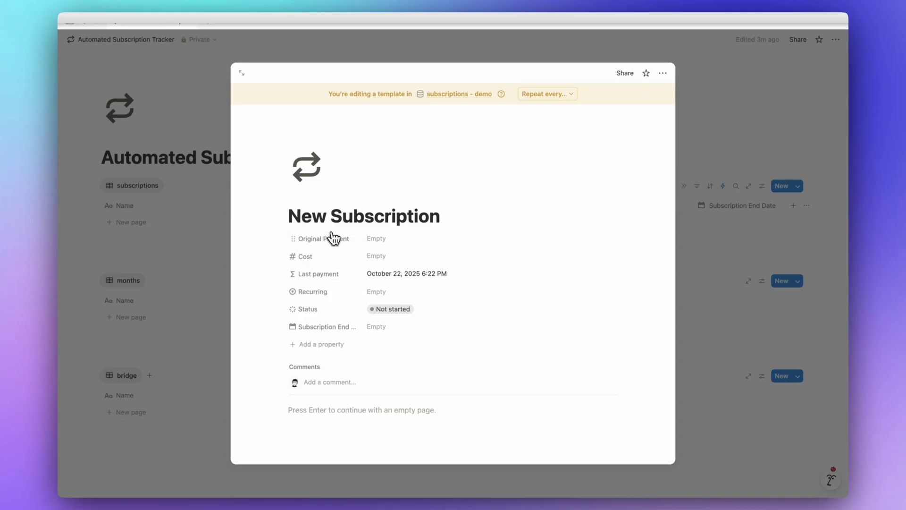
{"action": "left_click_drag", "start_coordinate": [317, 312], "coordinate": [328, 233]}
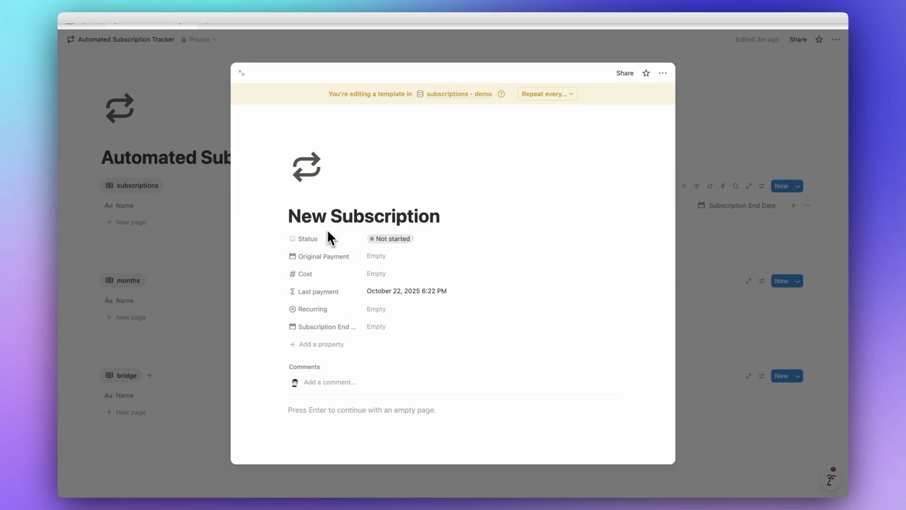
{"action": "left_click_drag", "start_coordinate": [323, 308], "coordinate": [328, 258]}
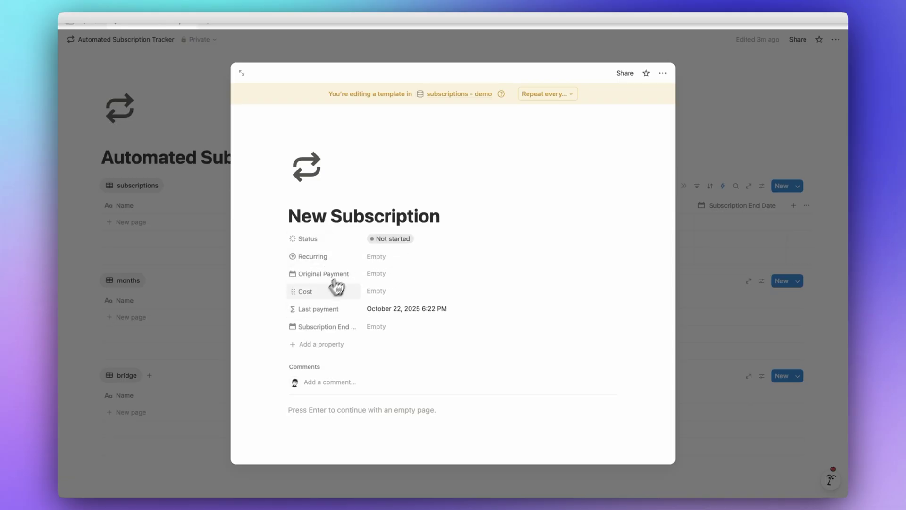
{"action": "left_click_drag", "start_coordinate": [329, 297], "coordinate": [338, 279]}
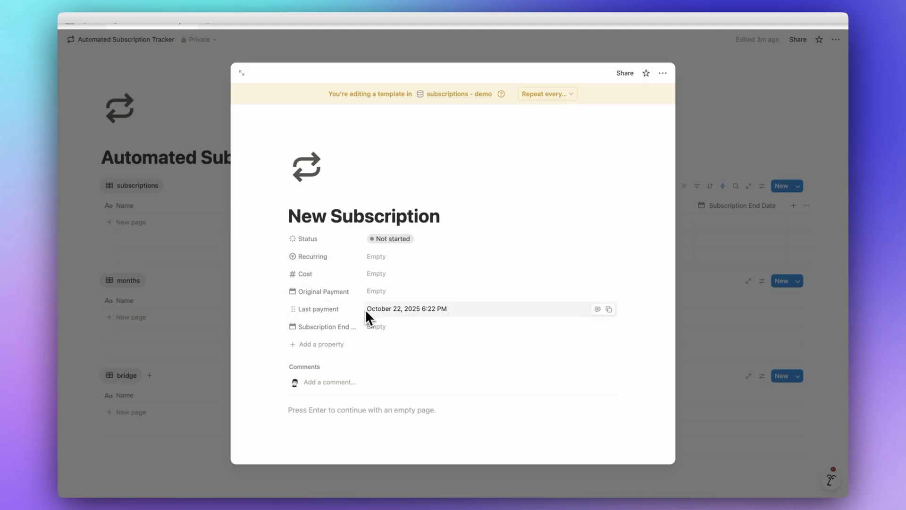
- Review the Last payment formula, including its Monthly, Quarterly and Yearly branches
{"action": "left_click", "coordinate": [333, 311]}
{"action": "left_click", "coordinate": [374, 340]}
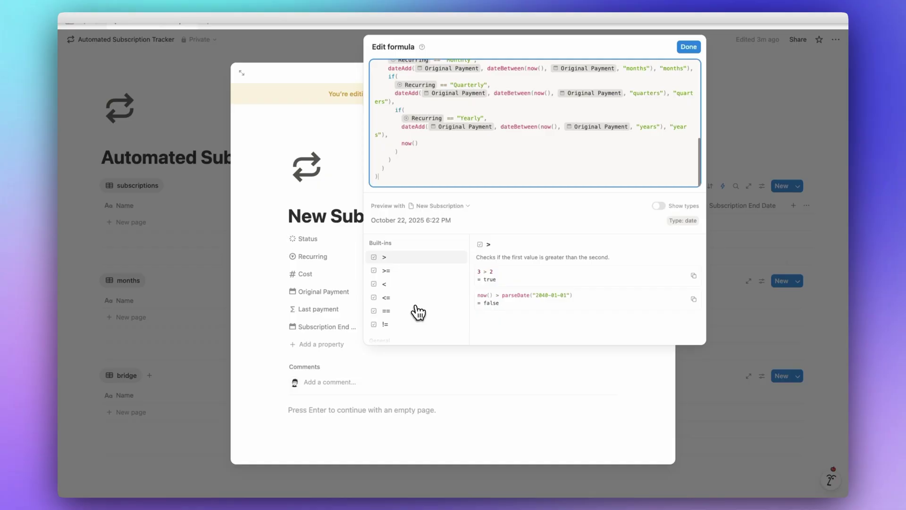
{"action": "left_click", "coordinate": [416, 307]}
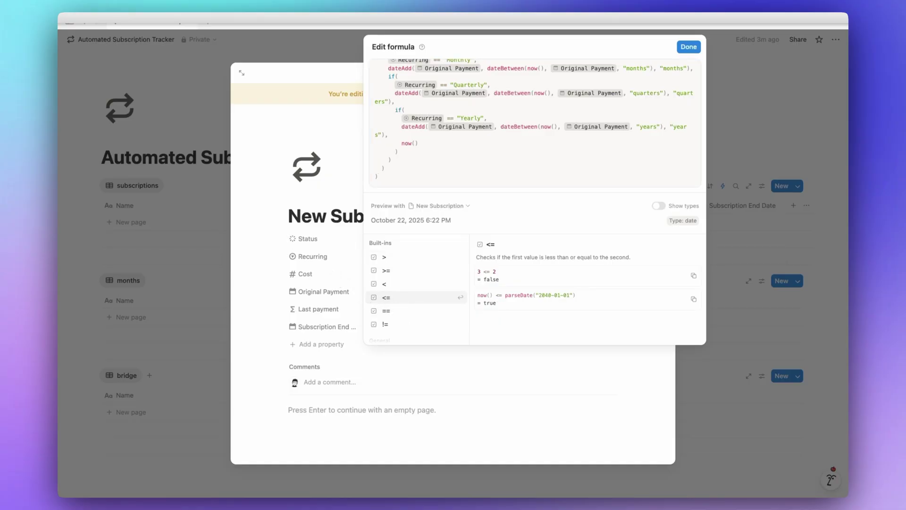
{"action": "left_click", "coordinate": [329, 265]}
- Duplicate the Last payment property and rename the copy Next Payment
{"action": "left_click", "coordinate": [329, 326]}
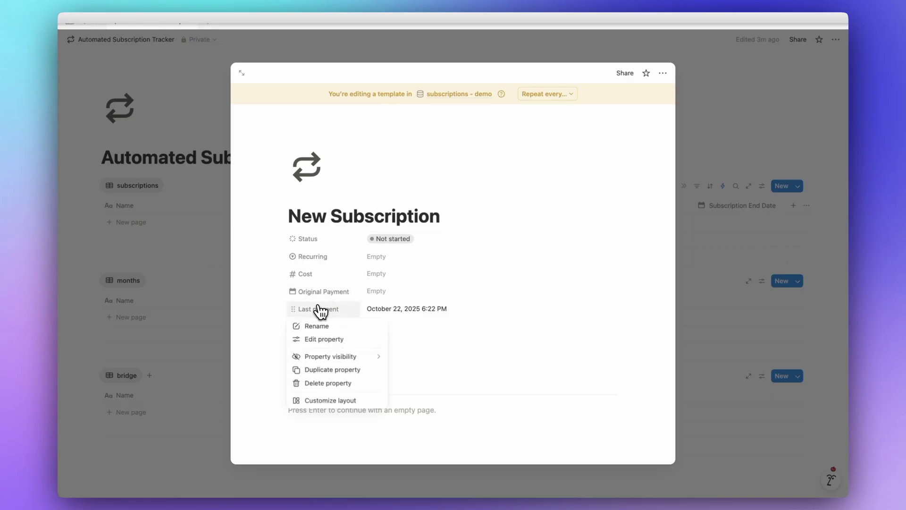
{"action": "left_click", "coordinate": [317, 343]}
{"action": "double_click", "coordinate": [316, 347]}
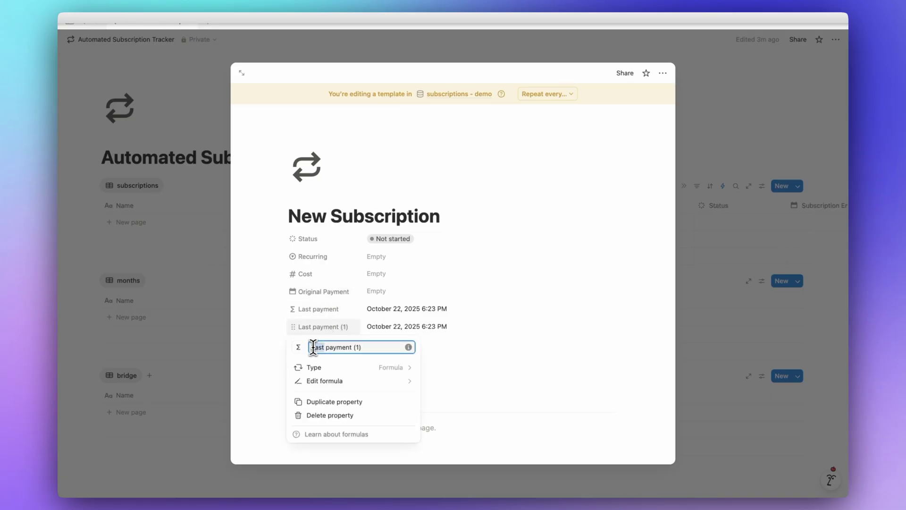
{"action": "type", "text": "Next"}
{"action": "key", "text": "shift+End"}
{"action": "type", "text": "Payment"}
{"action": "key", "text": "Return"}
- Replace the Next Payment formula with one adding one recurring period when Status is "Active", otherwise showing "Subscription not active" in bold blue
{"action": "left_click", "coordinate": [430, 326]}
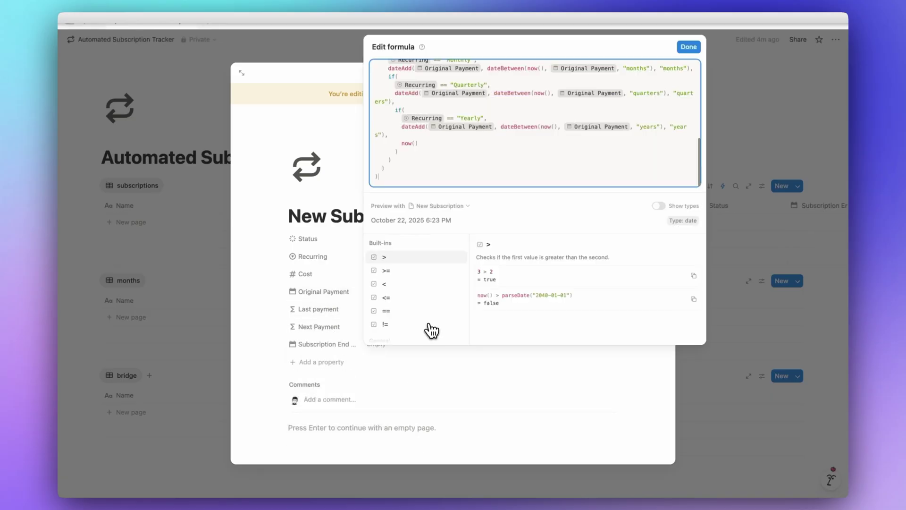
{"action": "type", "text": "if(Status== \"Active\", if(Recurring == \"Monthly\", dateAdd(Original Payment, dateBetween(now(), Original Payment, \"months\") + 1, \"months\"), if(Recurring == \"Quarterly\", dateAdd(Original Payment, dateBetween(now(), Original Payment, \"quarters\") + 1, \"quarters\"), if(Recurring == \"Yearly\", dateAdd(Original Payment, dateBetween(now(), Original Payment, \"years\") + 1, \"years\"), Original Payment))),style(\"Subscription not active\",\"blue\",\"b\"))"}
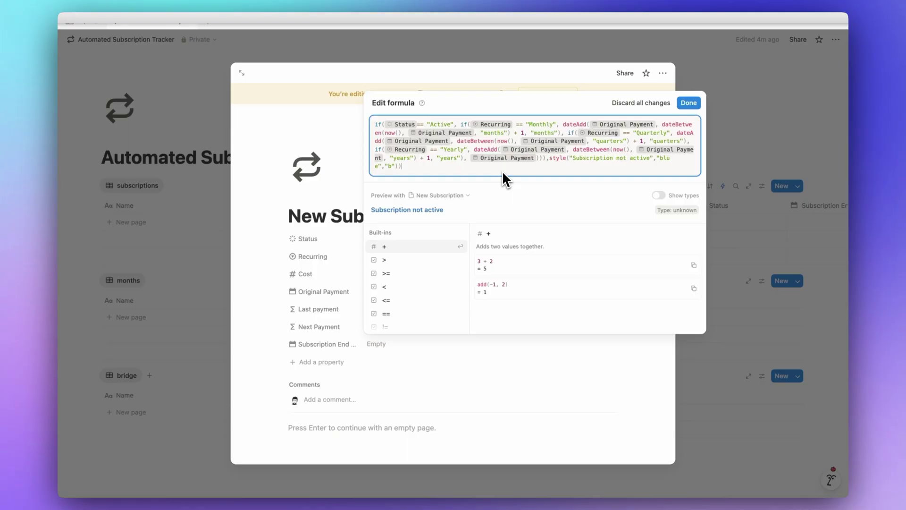
{"action": "left_click", "coordinate": [318, 325]}
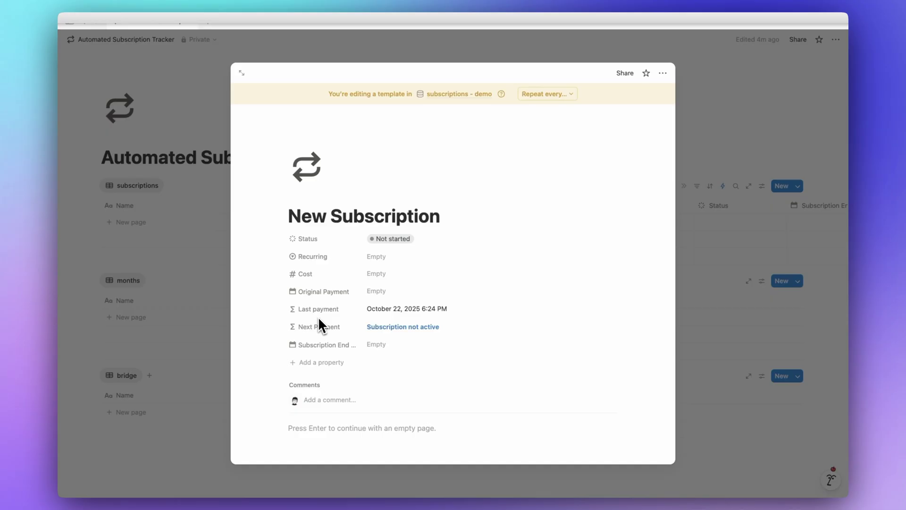
- Duplicate the Next Payment property and turn the copy into a formula property named The Month
{"action": "left_click", "coordinate": [318, 326]}
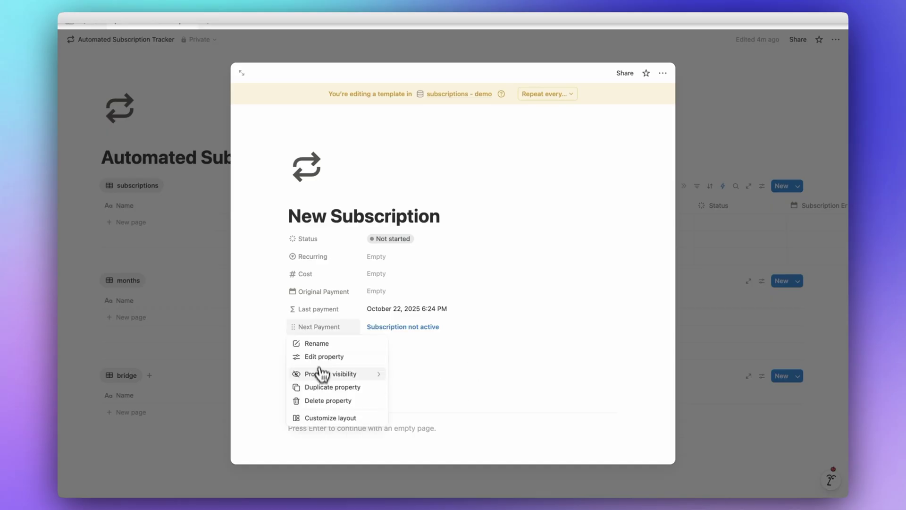
{"action": "left_click", "coordinate": [321, 388]}
{"action": "left_click", "coordinate": [324, 345]}
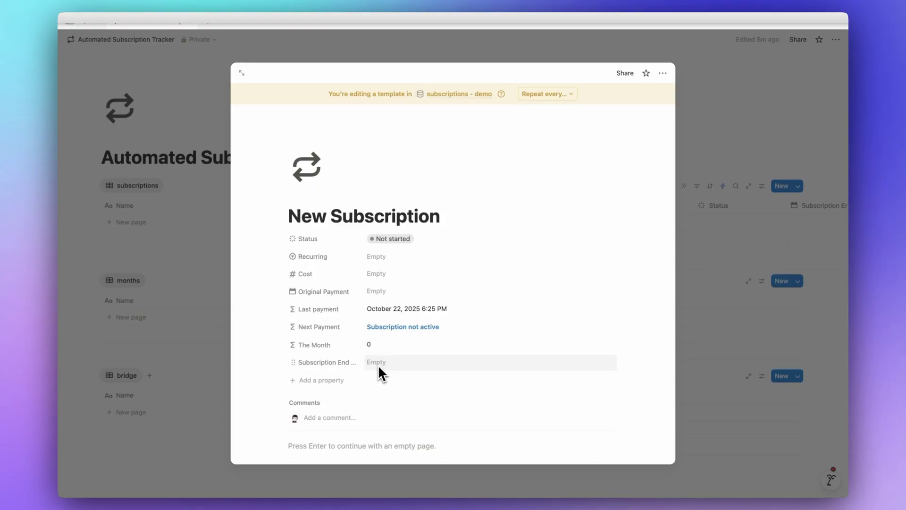
- Set the number format of The Month property to US Dollar (USD)
{"action": "left_click", "coordinate": [349, 346]}
{"action": "left_click", "coordinate": [344, 372]}
{"action": "left_click", "coordinate": [392, 191]}
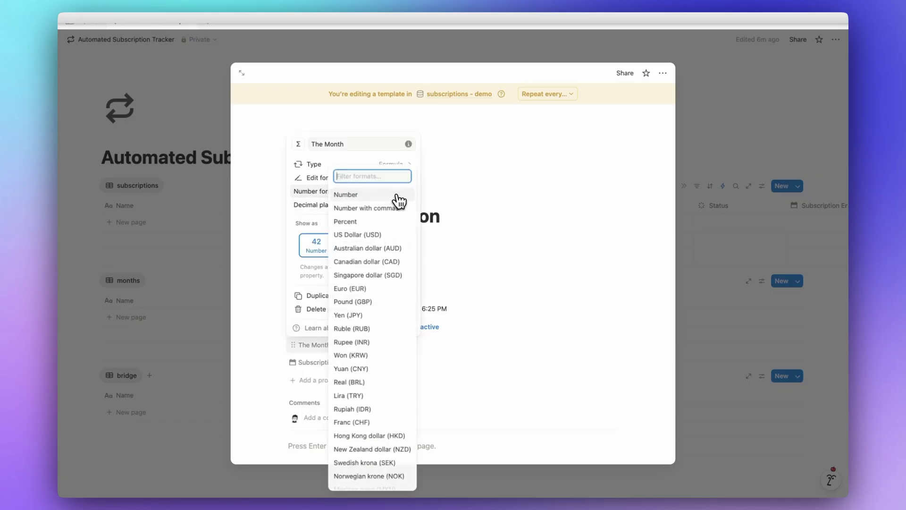
{"action": "left_click", "coordinate": [396, 235]}
{"action": "left_click", "coordinate": [556, 246]}
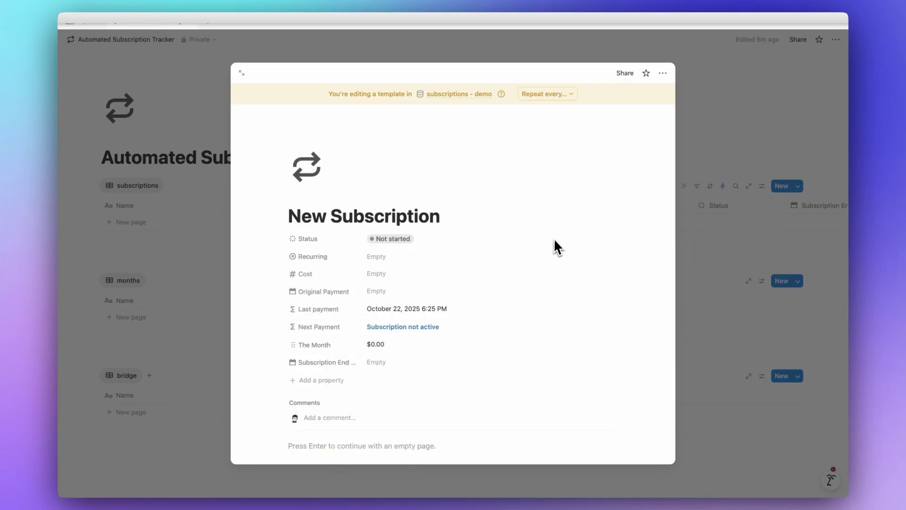
- Add a two-way relation to the bridge database with the related property named Subscription, and close the template
{"action": "left_click", "coordinate": [354, 379]}
{"action": "left_click", "coordinate": [364, 409]}
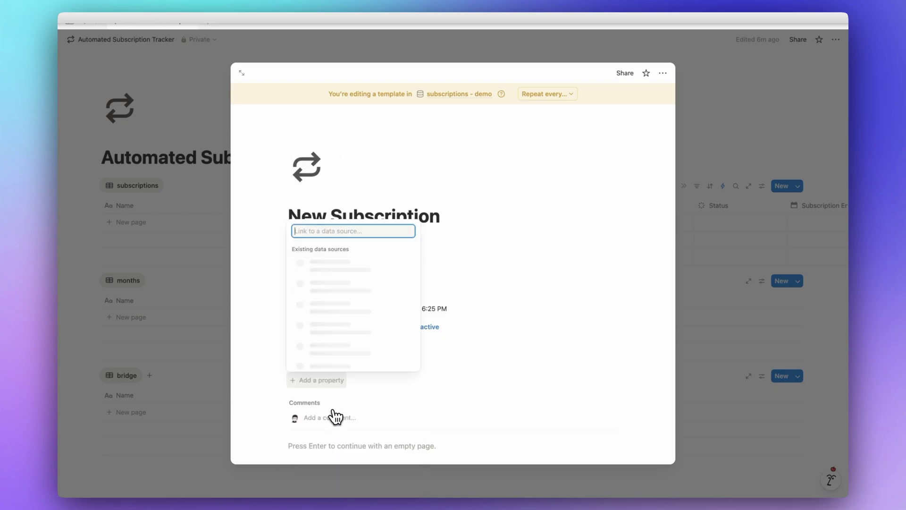
{"action": "type", "text": "bridge"}
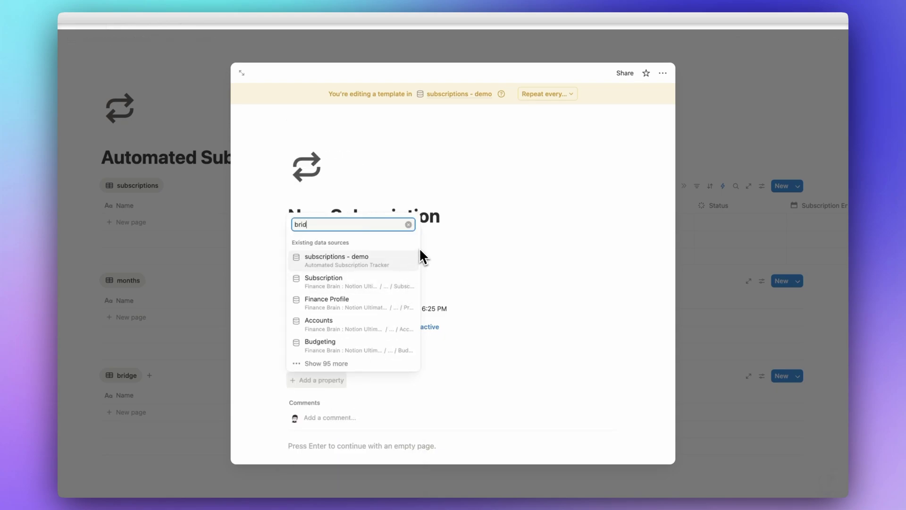
{"action": "left_click", "coordinate": [325, 357]}
{"action": "left_click", "coordinate": [408, 331]}
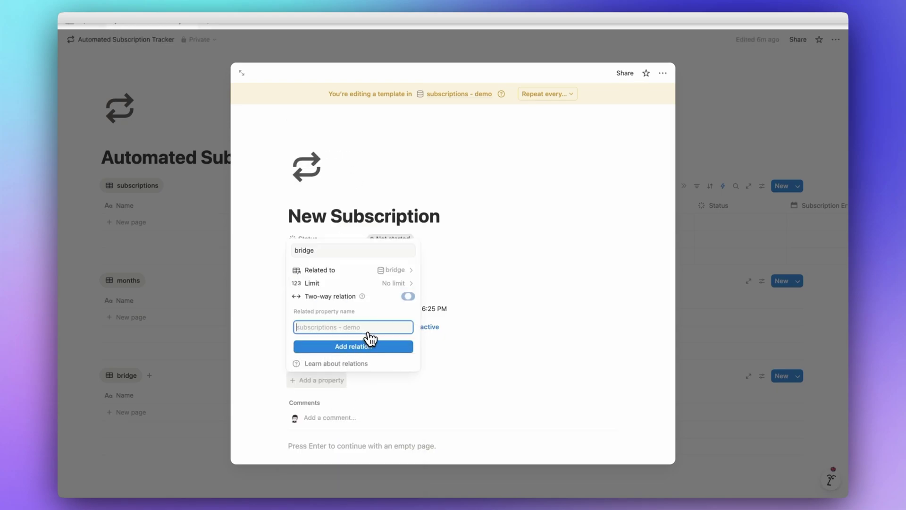
{"action": "type", "text": "Subscrip"}
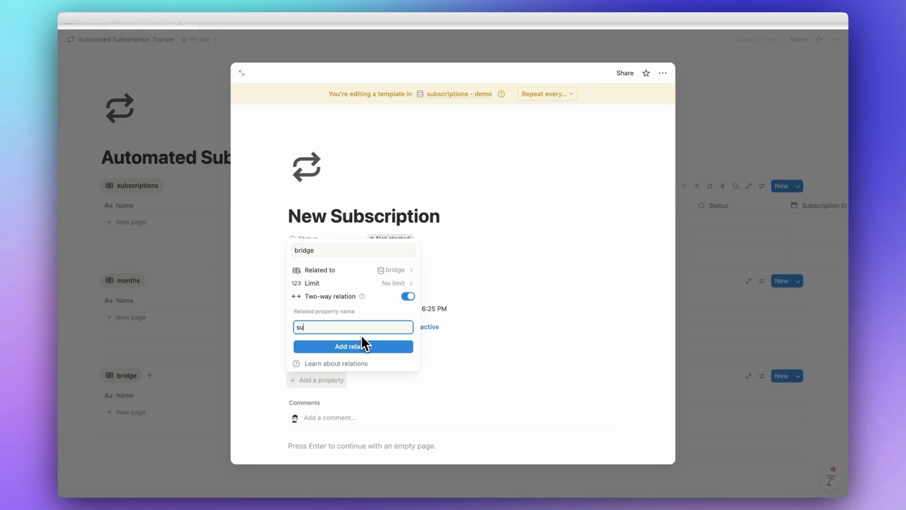
{"action": "type", "text": "tion"}
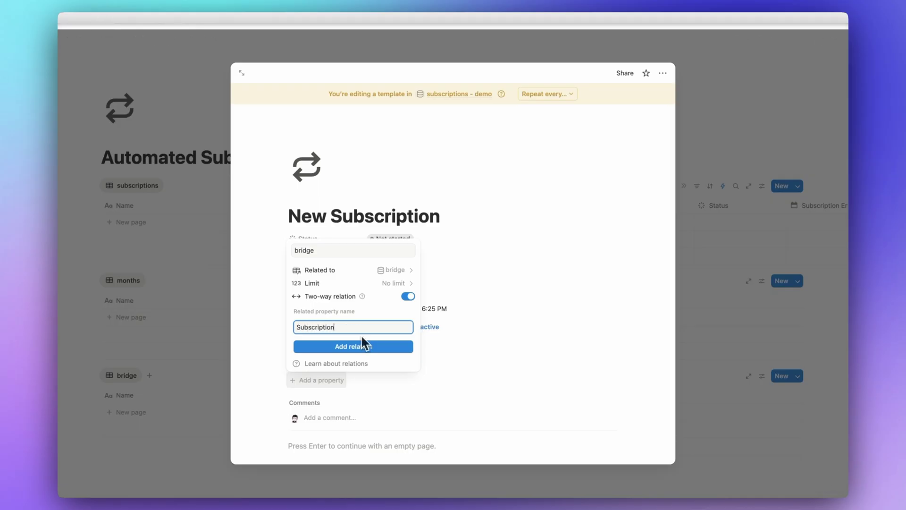
{"action": "left_click", "coordinate": [373, 347]}
{"action": "left_click", "coordinate": [486, 363]}
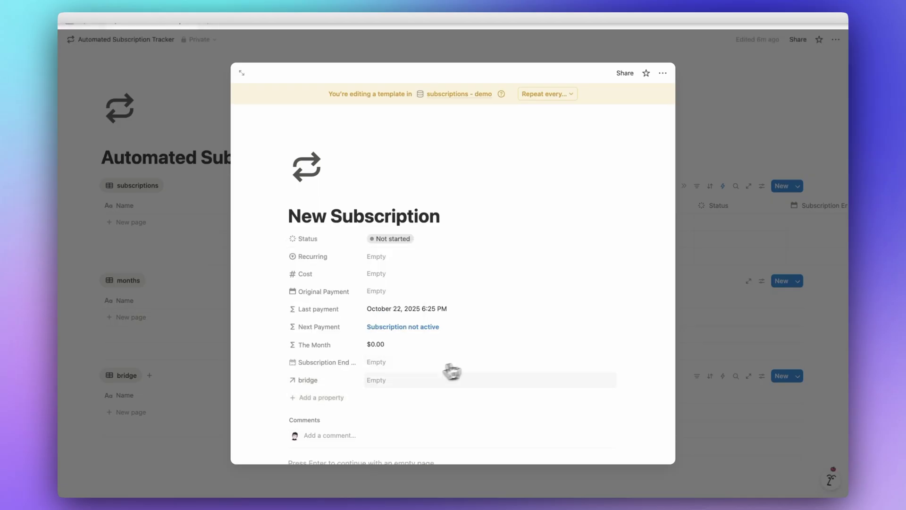
{"action": "left_click", "coordinate": [219, 340]}
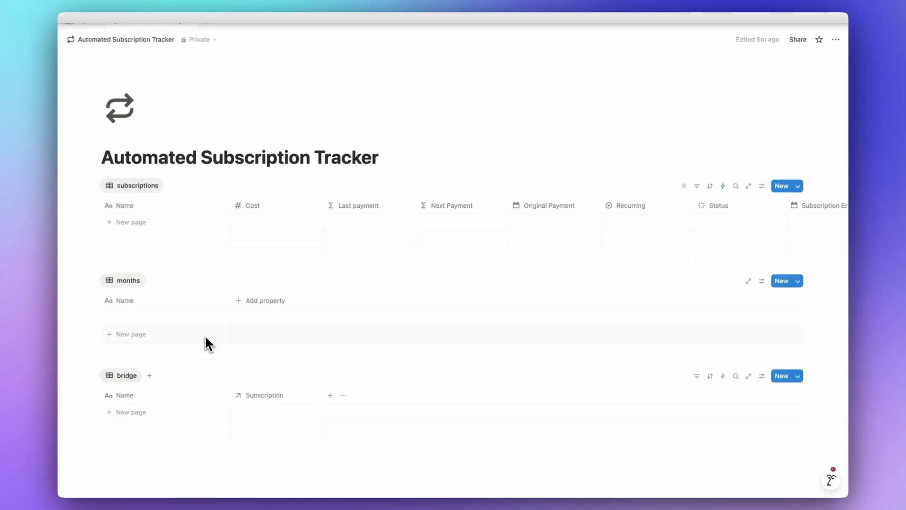
- Add a page named bridge to the bridge database
{"action": "scroll", "coordinate": [234, 333], "scroll_direction": "down", "scroll_amount": 3}
{"action": "left_click", "coordinate": [223, 309]}
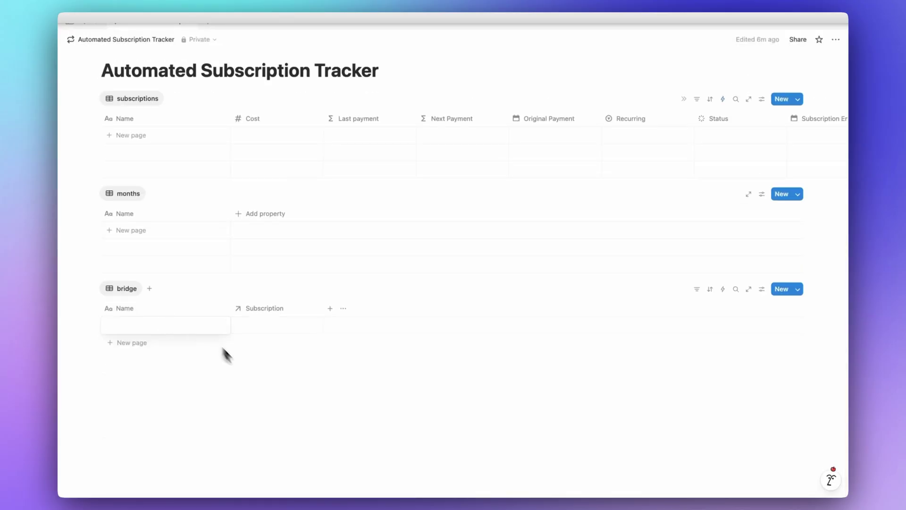
{"action": "key", "text": "Escape"}
{"action": "left_click", "coordinate": [209, 329]}
{"action": "type", "text": "bridge"}
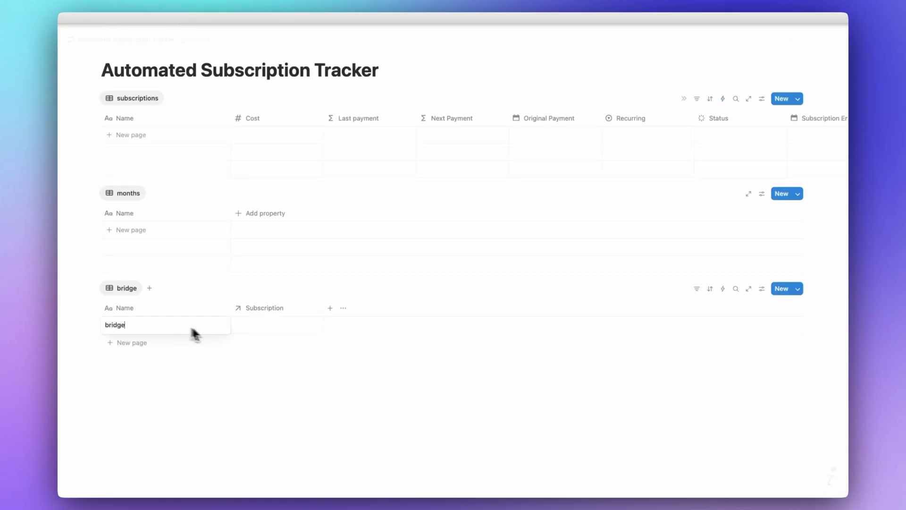
{"action": "key", "text": "Escape"}
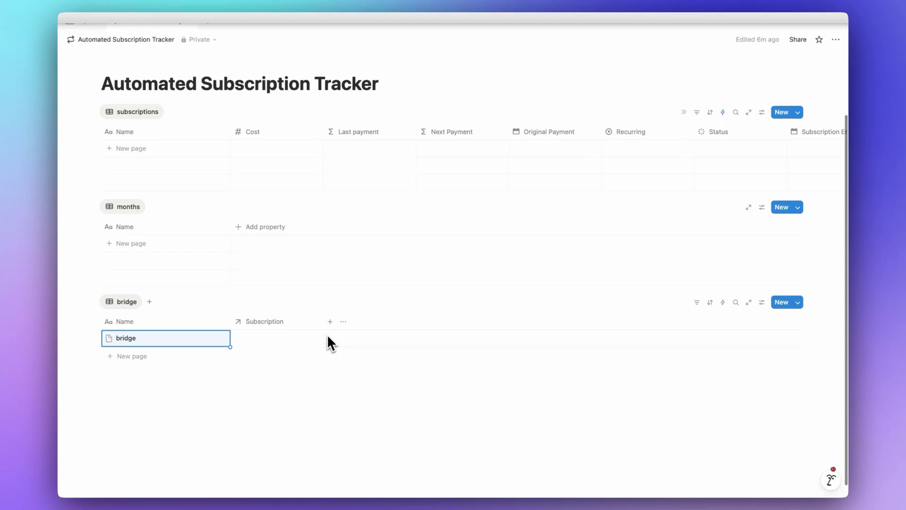
- Edit the subscriptions database's New Subscription template and link the bridge page in its bridge relation
{"action": "scroll", "coordinate": [327, 334], "scroll_direction": "up", "scroll_amount": 2}
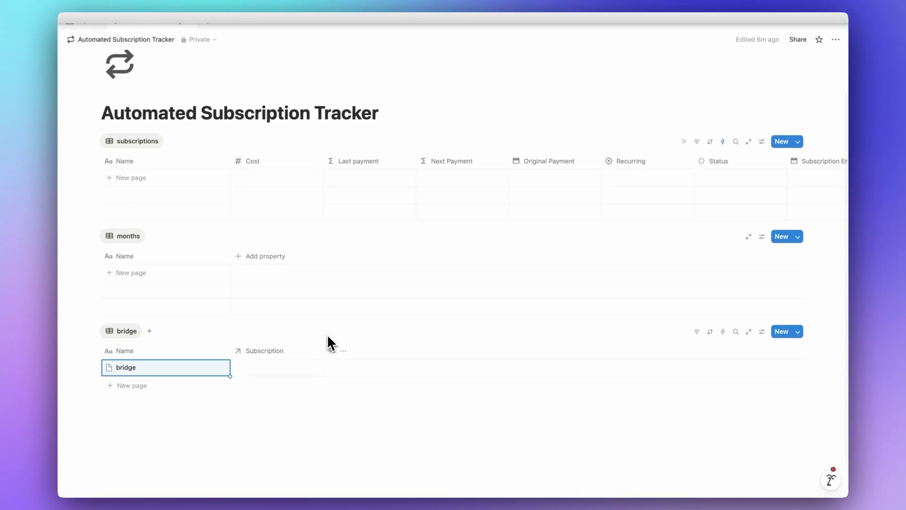
{"action": "left_click", "coordinate": [797, 142]}
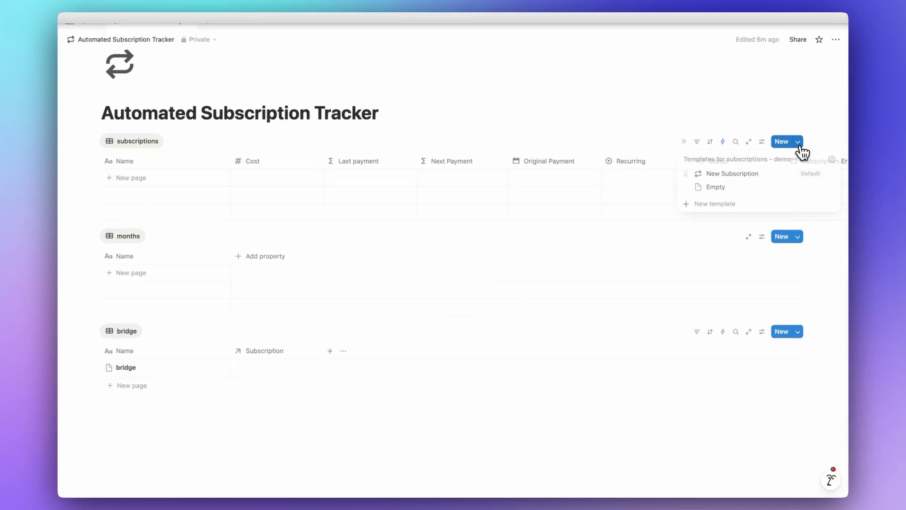
{"action": "left_click", "coordinate": [834, 175]}
{"action": "left_click", "coordinate": [779, 202]}
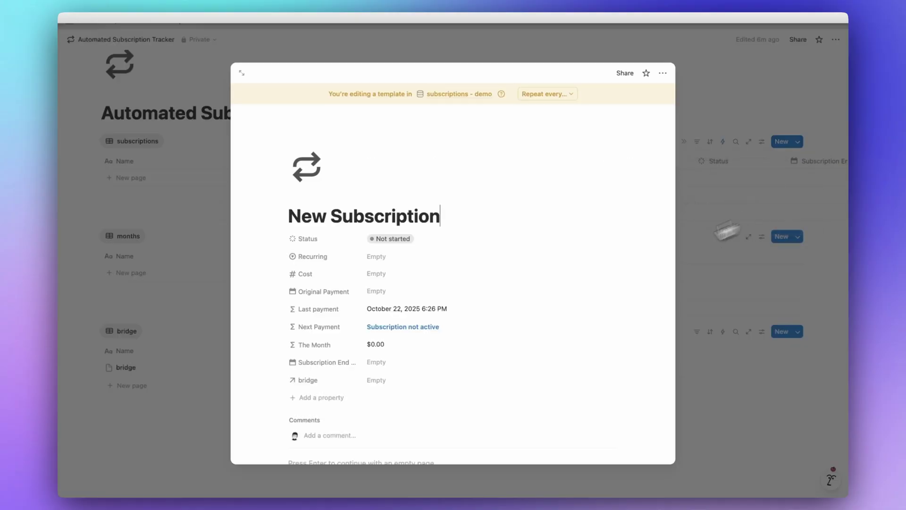
{"action": "left_click", "coordinate": [380, 381]}
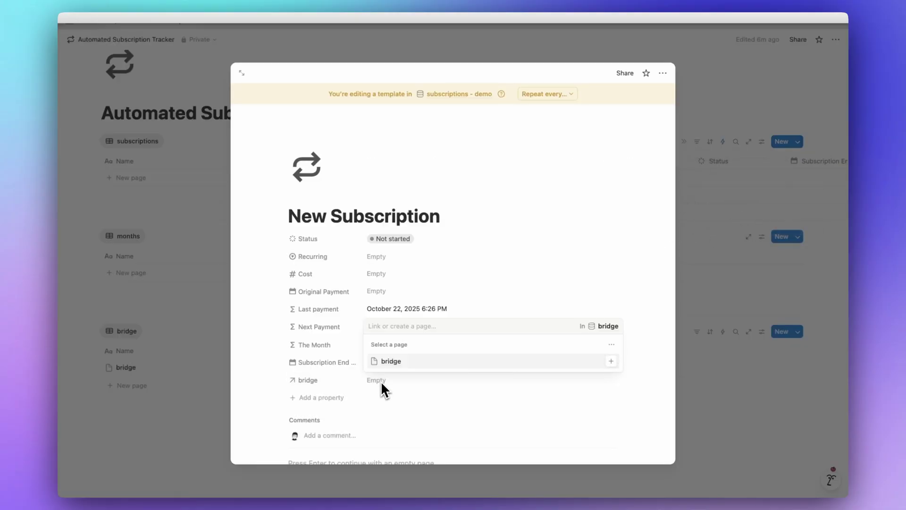
{"action": "left_click", "coordinate": [405, 366]}
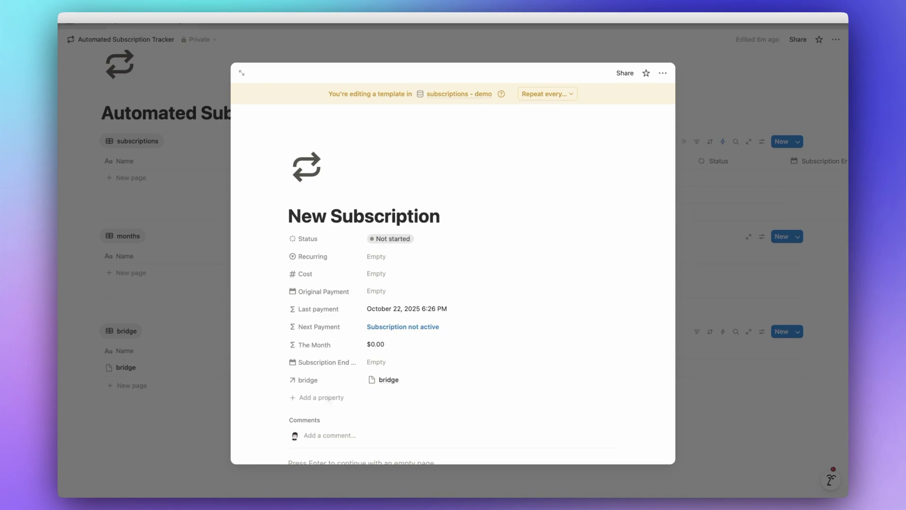
- Always hide the bridge property, hide the Subscription End property when empty, and close the template
{"action": "left_click", "coordinate": [334, 383]}
{"action": "mouse_move", "coordinate": [348, 440]}
{"action": "left_click", "coordinate": [402, 454]}
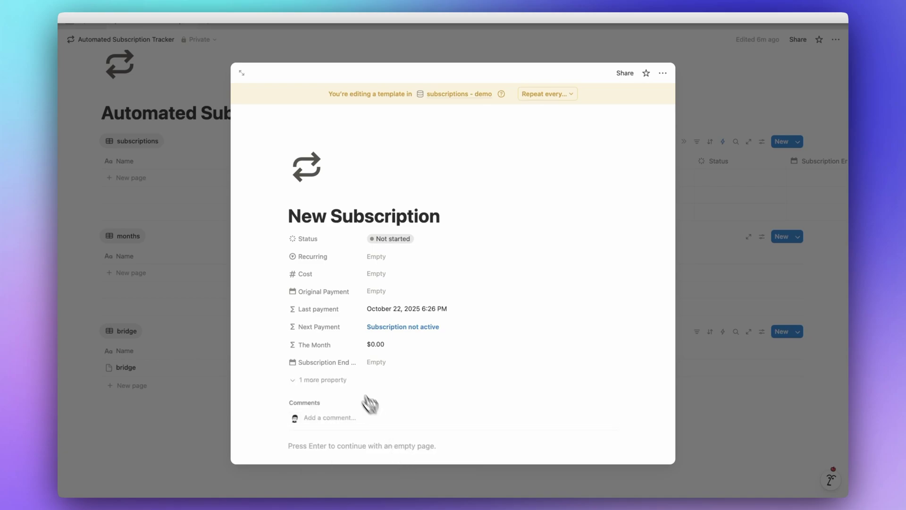
{"action": "left_click", "coordinate": [349, 366]}
{"action": "mouse_move", "coordinate": [376, 410]}
{"action": "left_click", "coordinate": [413, 420]}
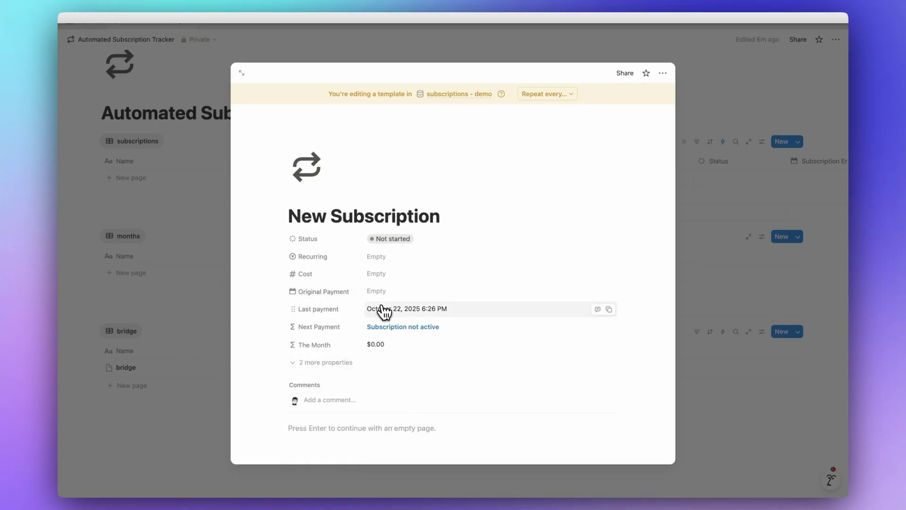
{"action": "left_click", "coordinate": [228, 224]}
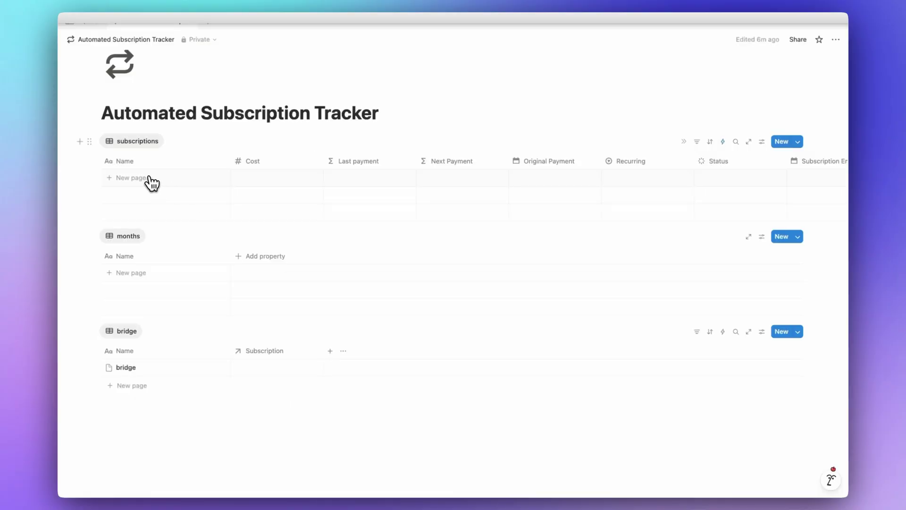
- Create a subscription named framer from the default template and set Recurring to Monthly
{"action": "left_click", "coordinate": [151, 183]}
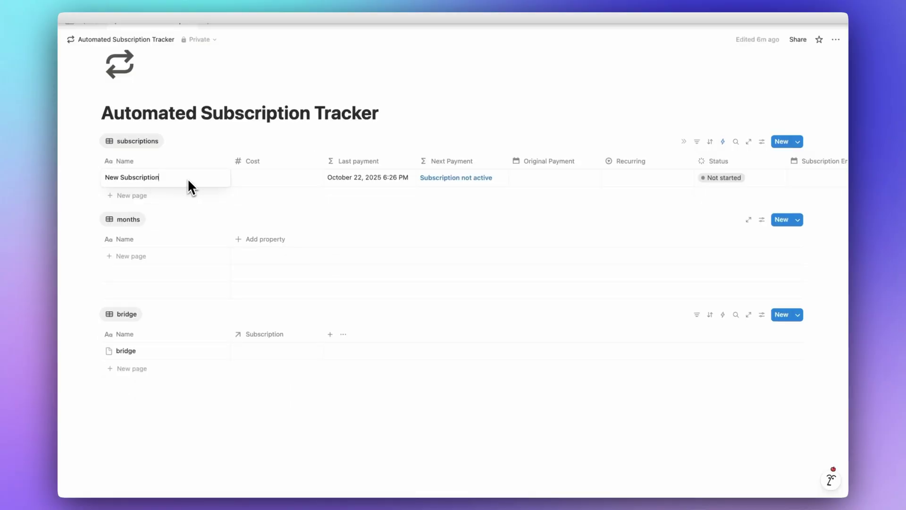
{"action": "key", "text": "Escape"}
{"action": "left_click", "coordinate": [215, 182]}
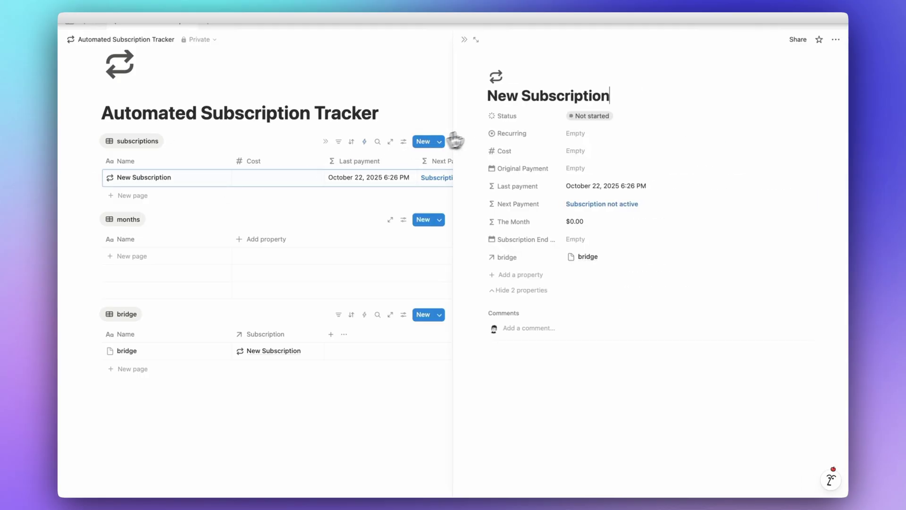
{"action": "triple_click", "coordinate": [532, 94]}
{"action": "type", "text": "framer"}
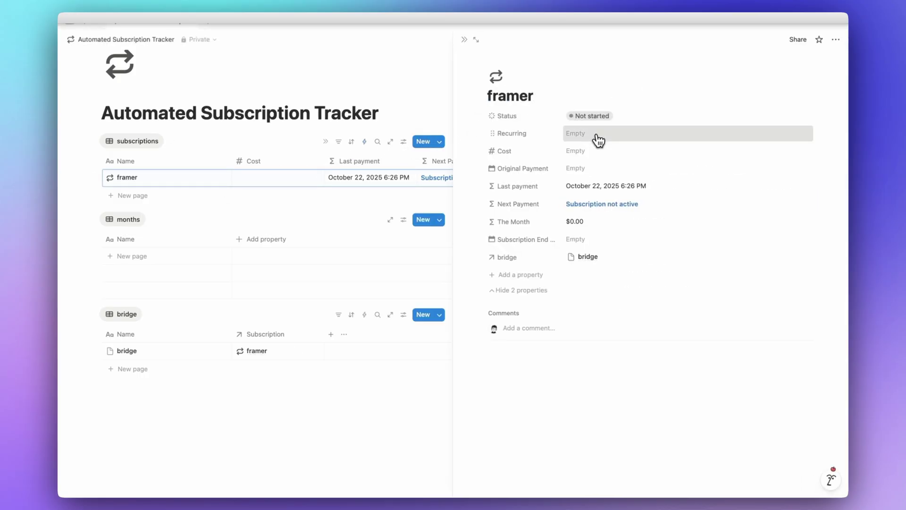
{"action": "left_click", "coordinate": [599, 137]}
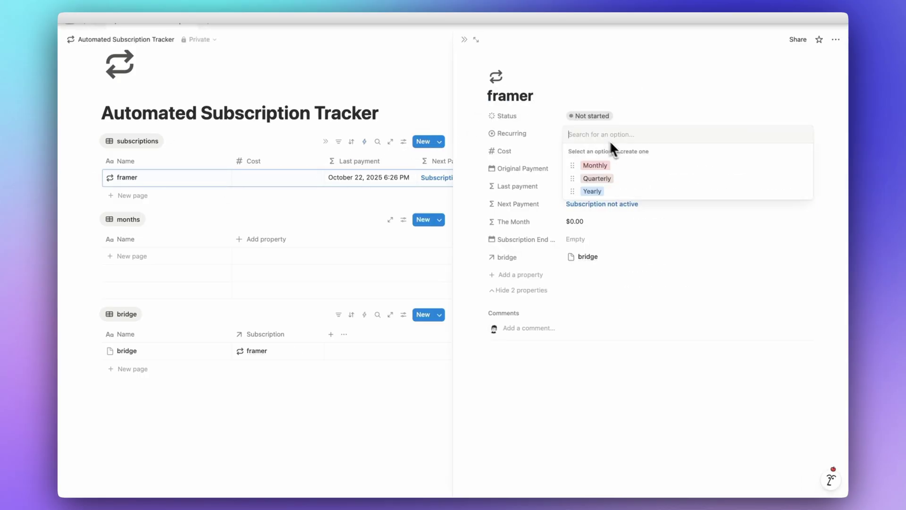
{"action": "left_click", "coordinate": [610, 166]}
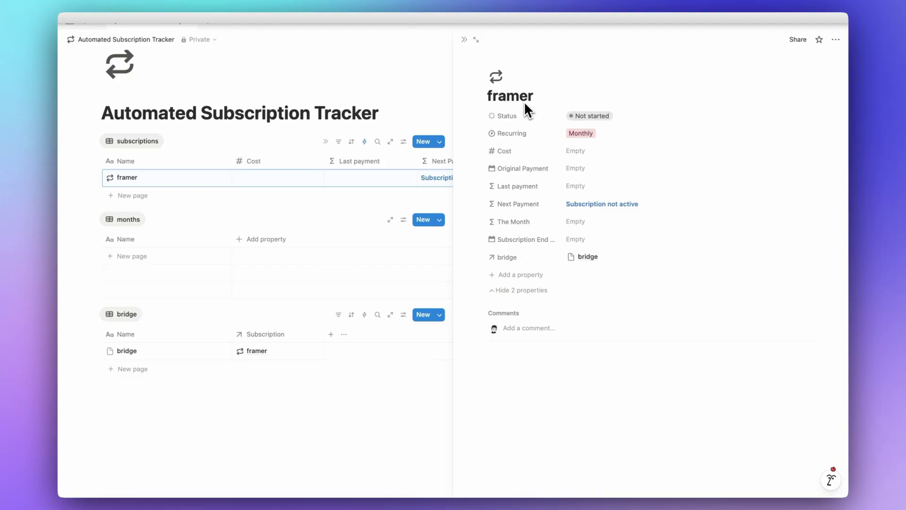
- Set framer's Cost to 20 and its Original Payment date to July 3, 2025
{"action": "left_click", "coordinate": [576, 151]}
{"action": "type", "text": "20"}
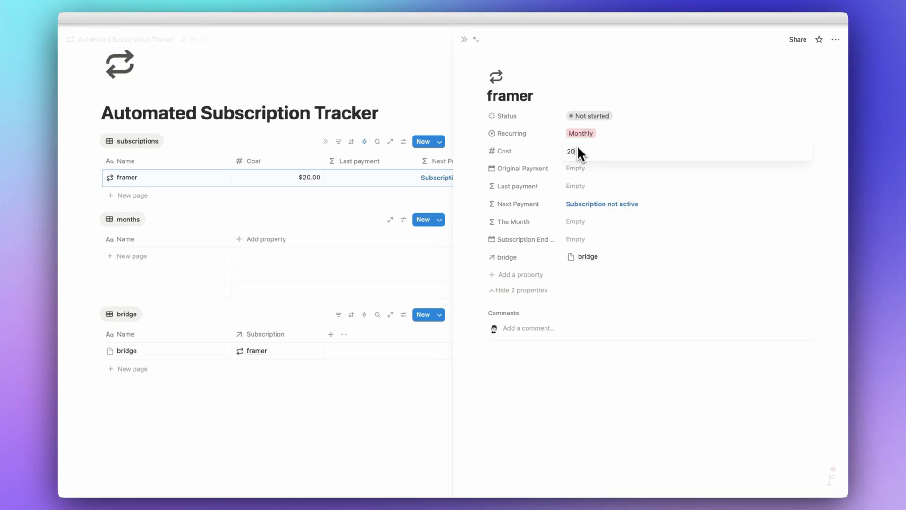
{"action": "left_click", "coordinate": [575, 169]}
{"action": "left_click", "coordinate": [653, 204]}
{"action": "left_click", "coordinate": [653, 204]}
{"action": "left_click", "coordinate": [654, 205]}
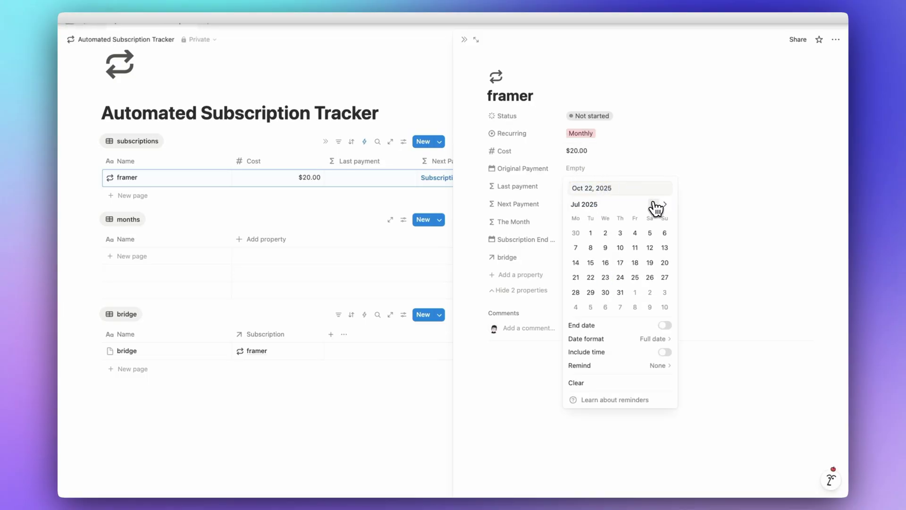
{"action": "left_click", "coordinate": [620, 233]}
{"action": "left_click", "coordinate": [557, 186]}
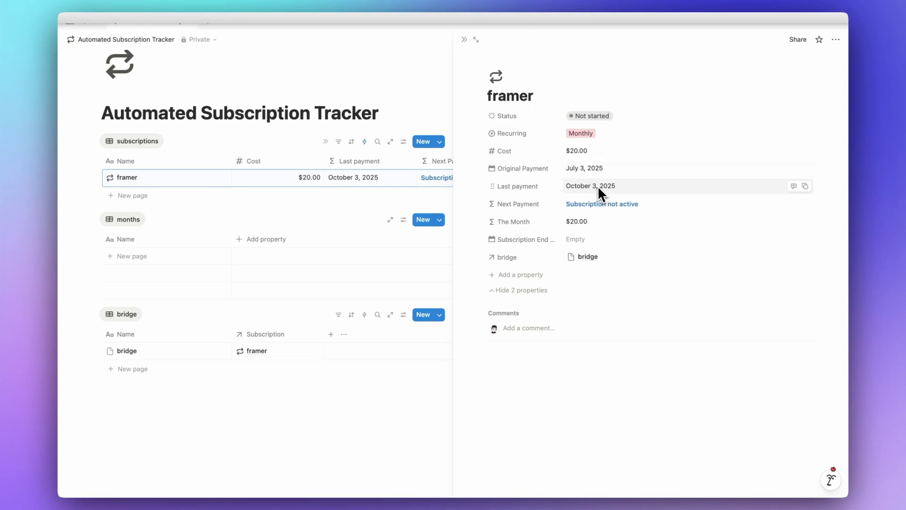
- Set framer's Status to Active and collapse its hidden properties
{"action": "left_click", "coordinate": [609, 117]}
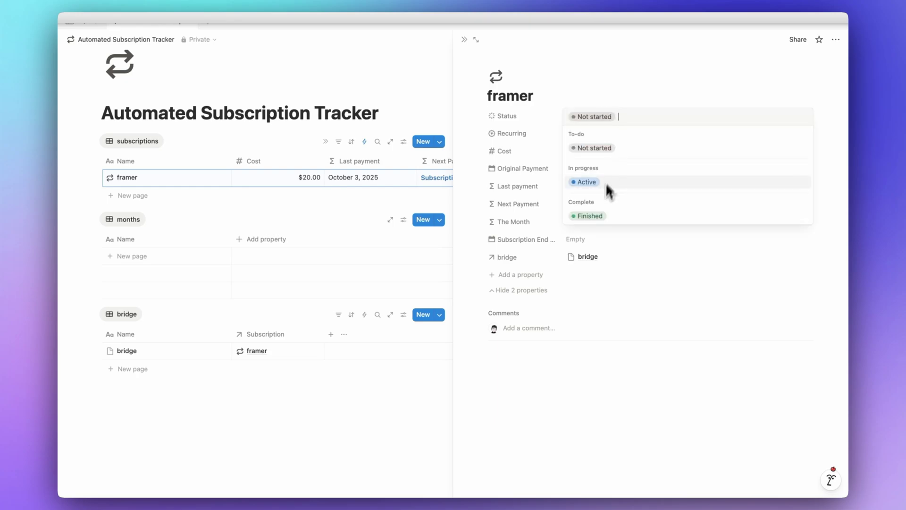
{"action": "left_click", "coordinate": [605, 186]}
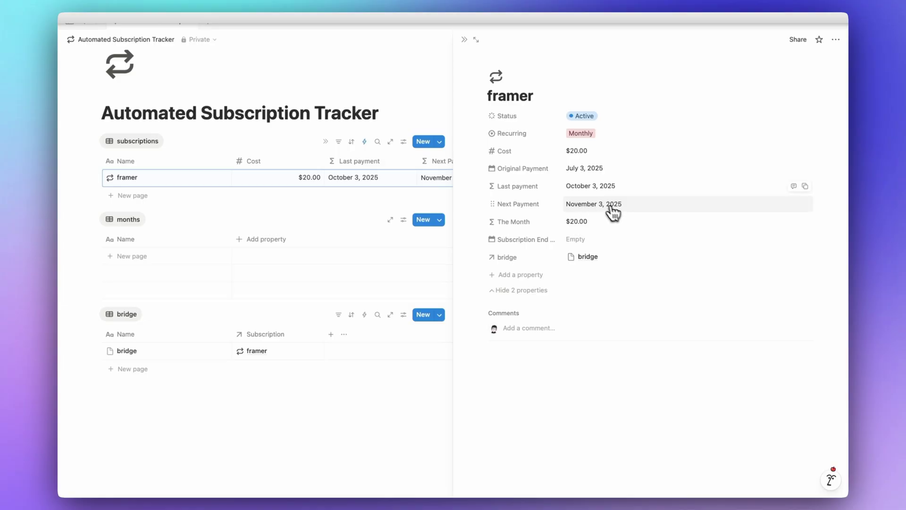
{"action": "left_click", "coordinate": [528, 291]}
- Set framer's Status to Finished and change its Subscription End date to October 1, 2025
{"action": "left_click", "coordinate": [603, 119]}
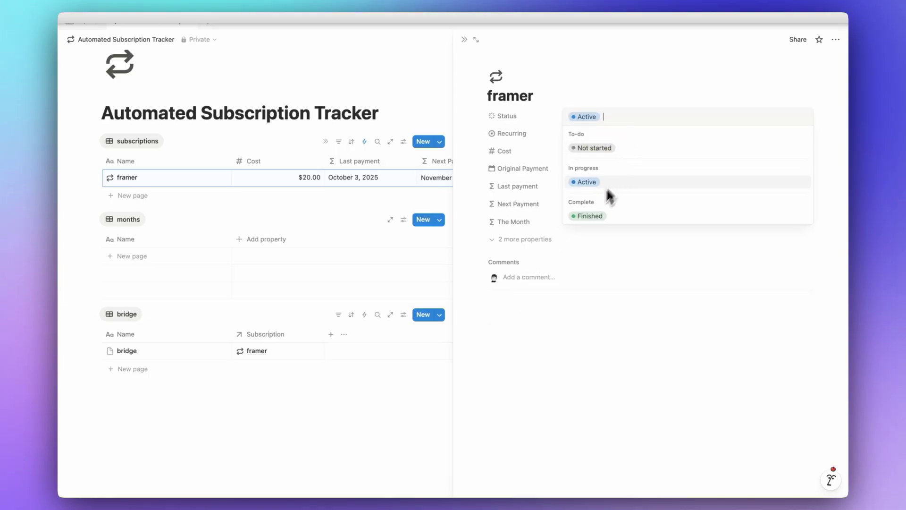
{"action": "left_click", "coordinate": [585, 218]}
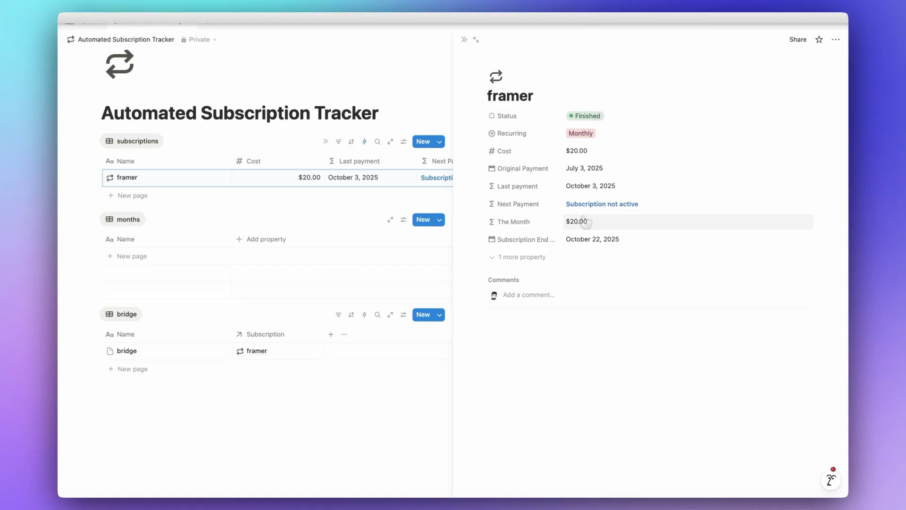
{"action": "left_click", "coordinate": [594, 238]}
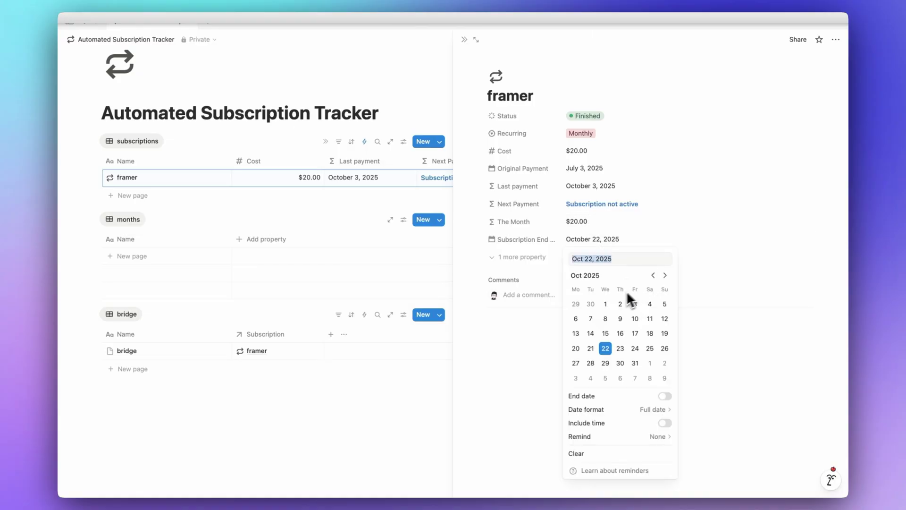
{"action": "left_click", "coordinate": [605, 303]}
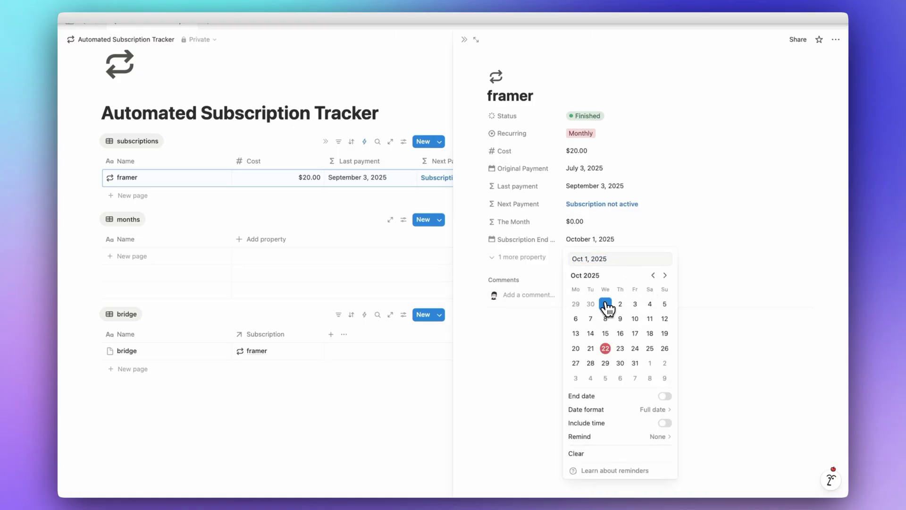
{"action": "left_click", "coordinate": [617, 186]}
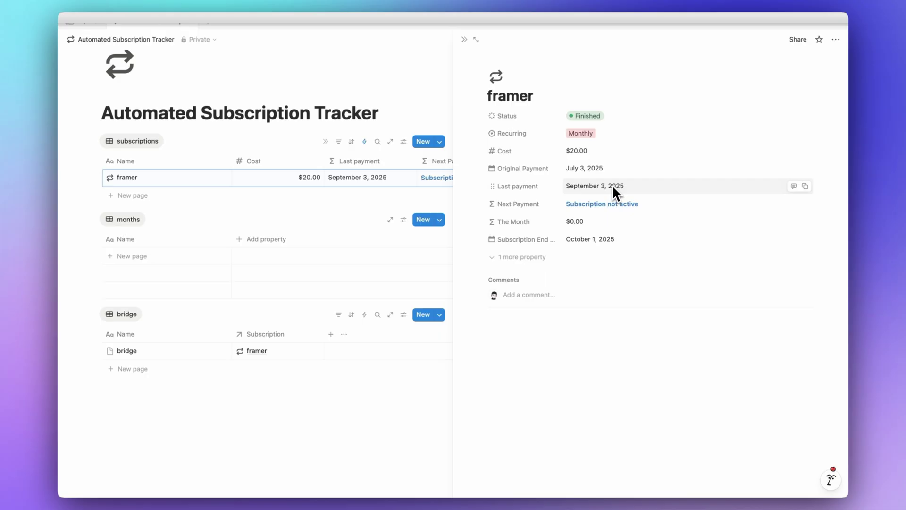
{"action": "left_click", "coordinate": [604, 240]}
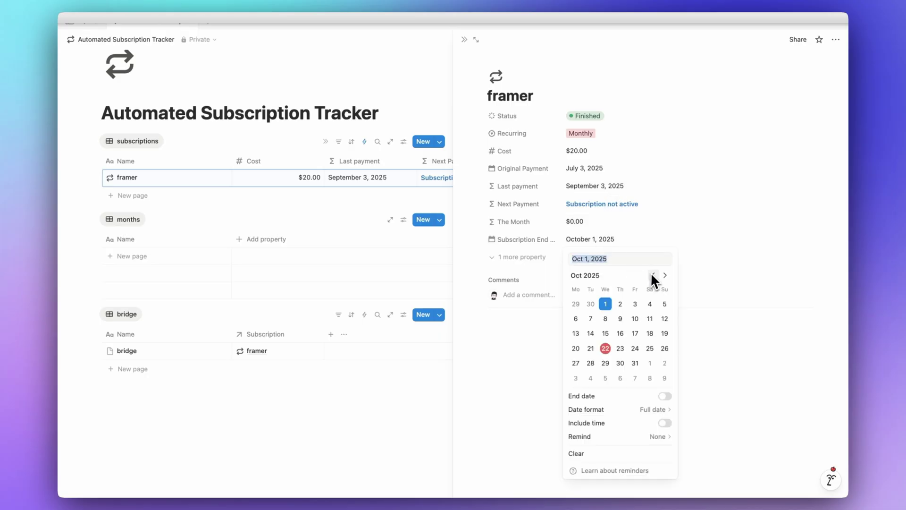
{"action": "left_click", "coordinate": [639, 242]}
- Return framer's Status to Active, clear its Subscription End date, and close the page
{"action": "left_click", "coordinate": [609, 118]}
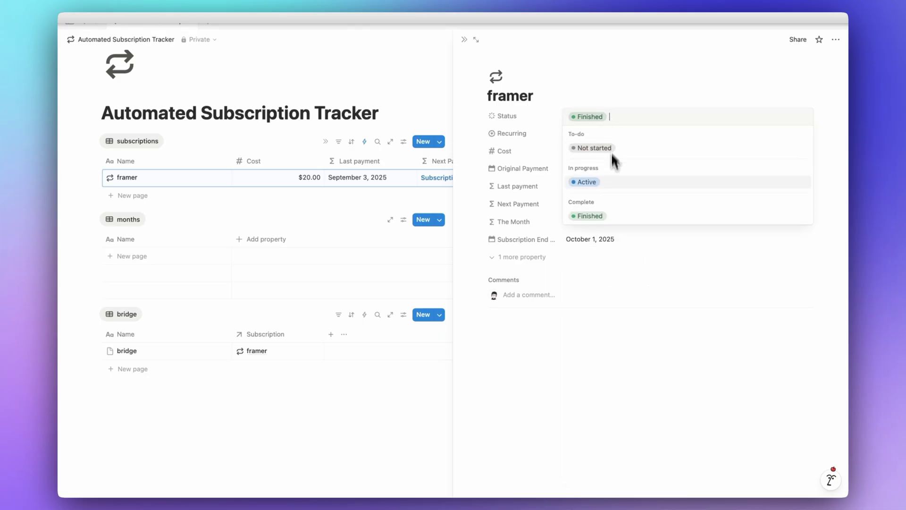
{"action": "left_click", "coordinate": [594, 182]}
{"action": "left_click", "coordinate": [596, 240]}
{"action": "left_click", "coordinate": [588, 452]}
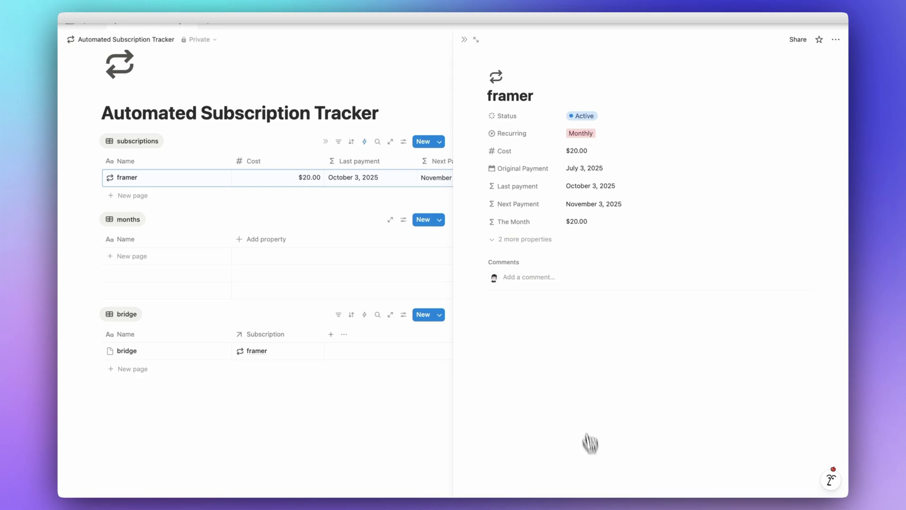
{"action": "key", "text": "Escape"}
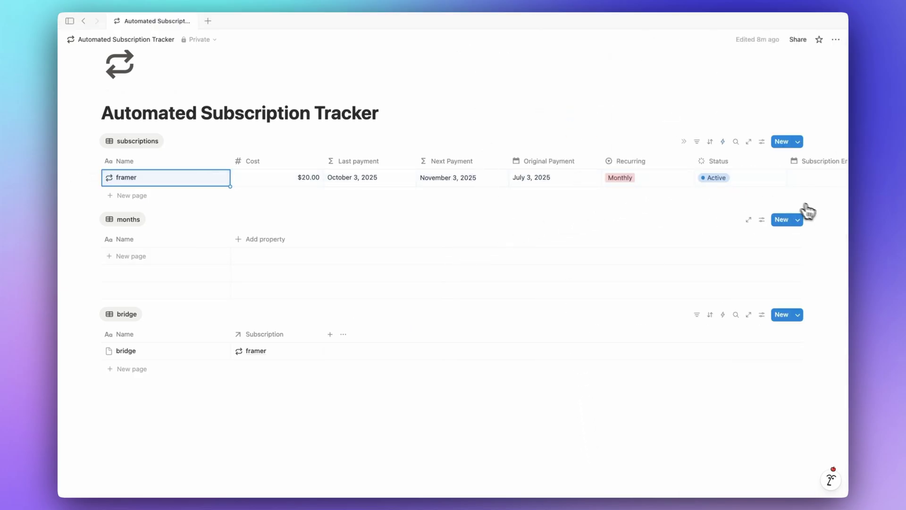
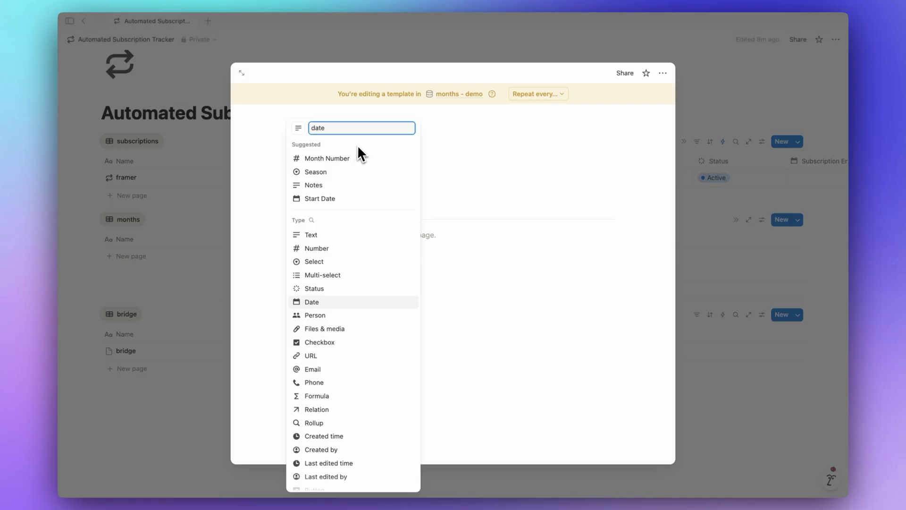
- Add the Date property to the new month template and set its value to Today
{"action": "left_click", "coordinate": [458, 176]}
{"action": "left_click", "coordinate": [376, 177]}
{"action": "left_click", "coordinate": [421, 208]}
- Give the new month template a calendar icon found by searching for "month"
{"action": "left_click", "coordinate": [315, 130]}
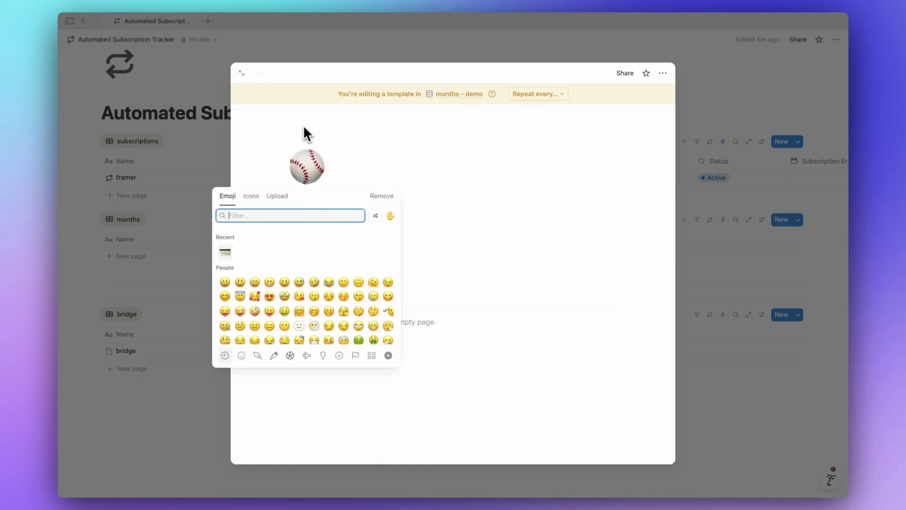
{"action": "left_click", "coordinate": [251, 196]}
{"action": "type", "text": "month"}
{"action": "key", "text": "Return"}
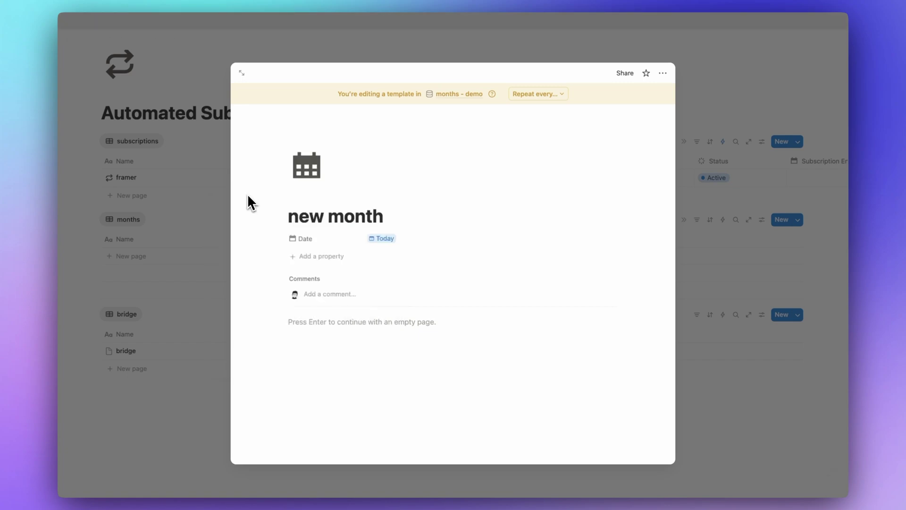
- Add a two-way relation property from the new month template to the bridge database, naming the related property Months
{"action": "left_click", "coordinate": [307, 255]}
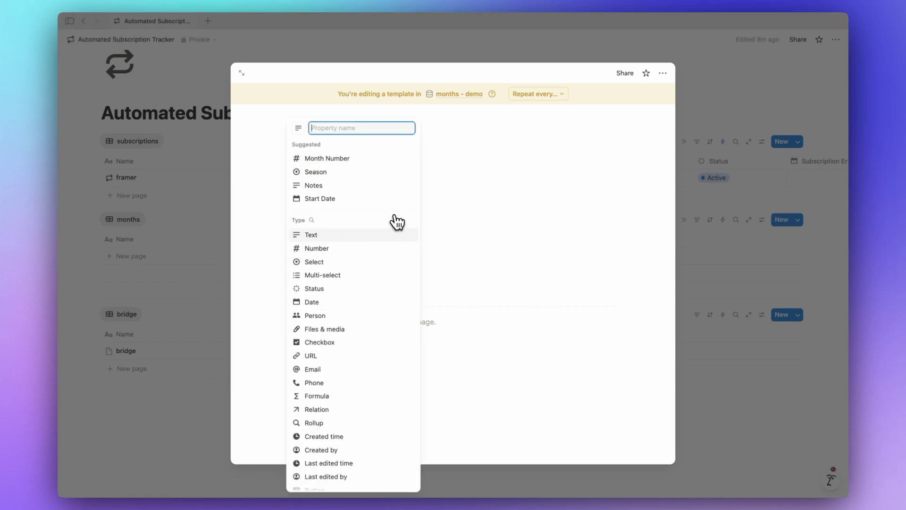
{"action": "type", "text": "Relation"}
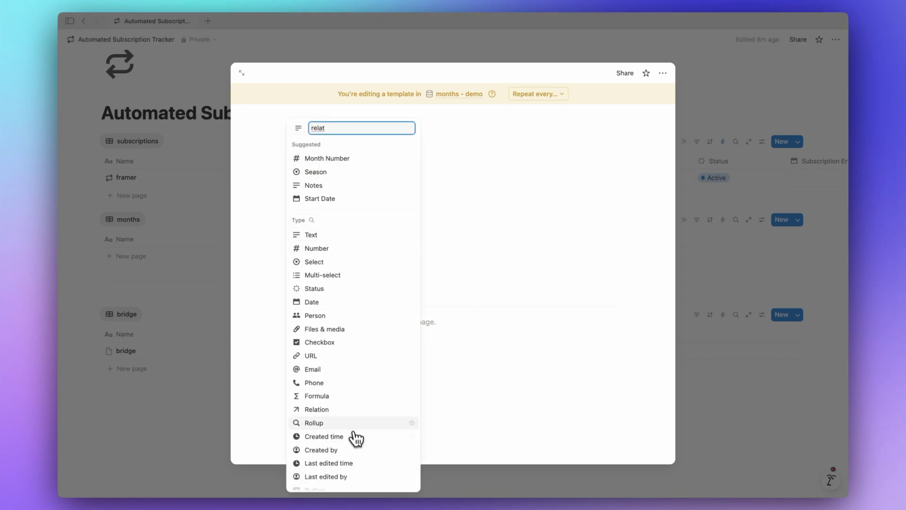
{"action": "left_click", "coordinate": [354, 409]}
{"action": "type", "text": "bridge"}
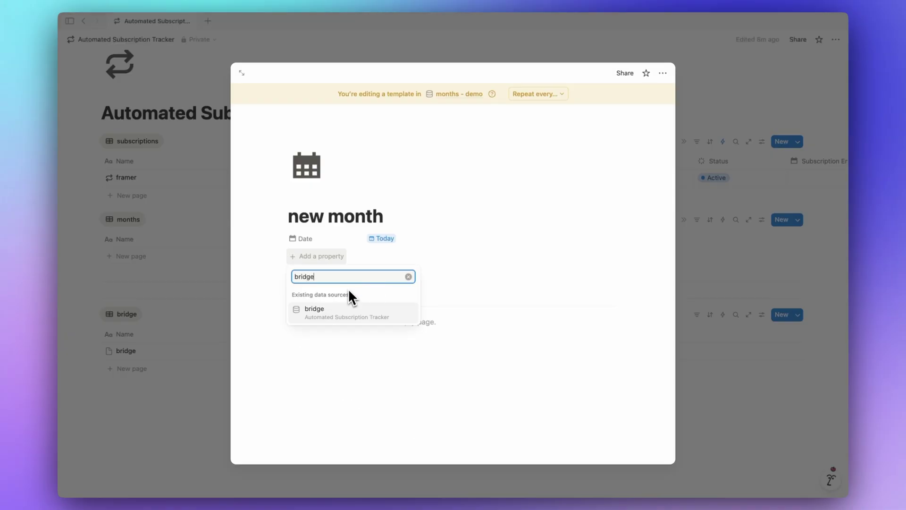
{"action": "left_click", "coordinate": [330, 309]}
{"action": "left_click", "coordinate": [348, 323]}
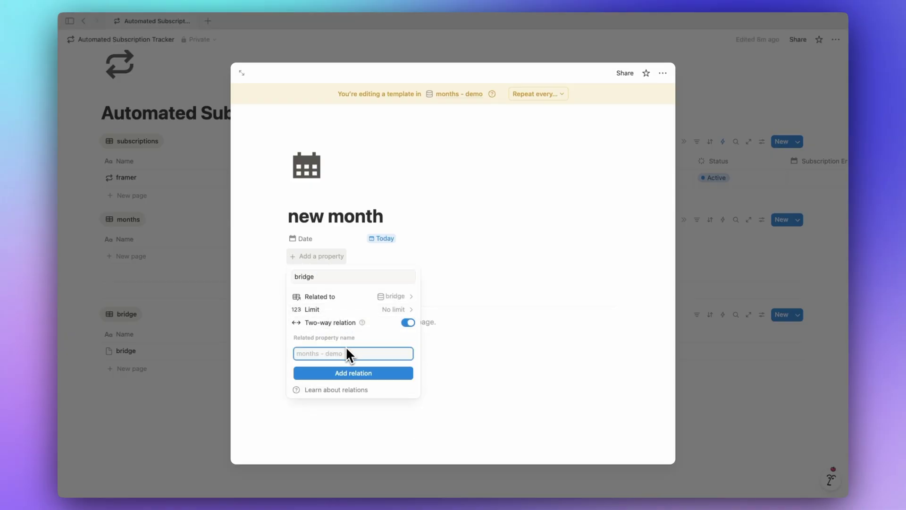
{"action": "type", "text": "Months"}
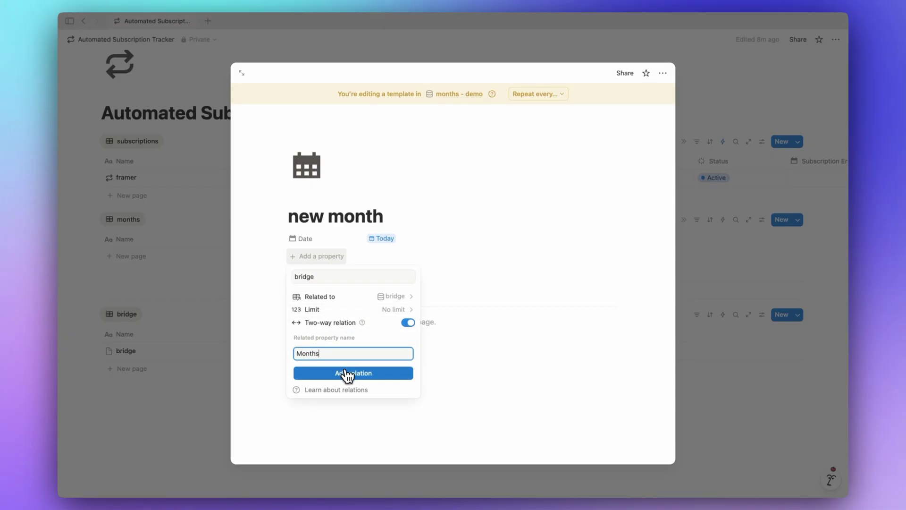
{"action": "left_click", "coordinate": [349, 373]}
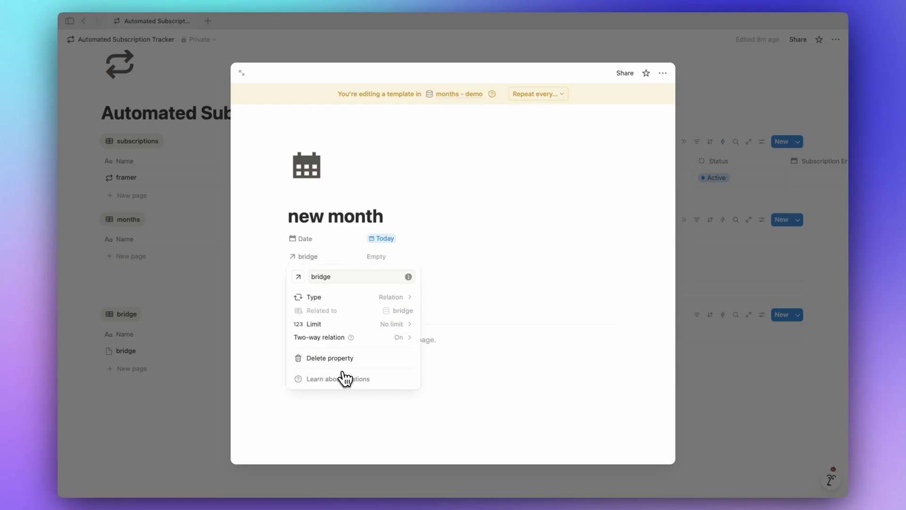
- Fill the new month template's bridge relation with the bridge page and close the template
{"action": "left_click", "coordinate": [488, 242]}
{"action": "left_click", "coordinate": [436, 258]}
{"action": "left_click", "coordinate": [370, 290]}
{"action": "left_click", "coordinate": [706, 198]}
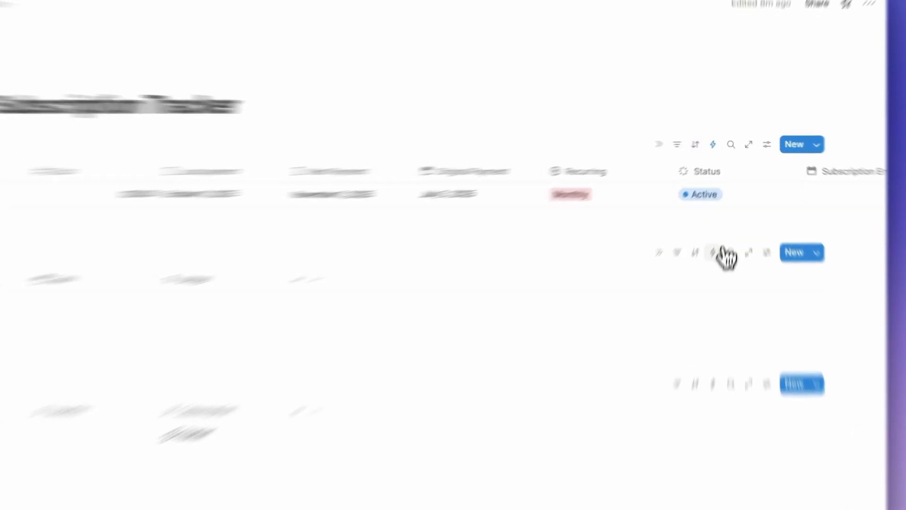
- Start an automation for the months database named "month name" with Page added as its trigger
{"action": "left_click", "coordinate": [722, 219]}
{"action": "left_click", "coordinate": [704, 287]}
{"action": "left_click", "coordinate": [703, 289]}
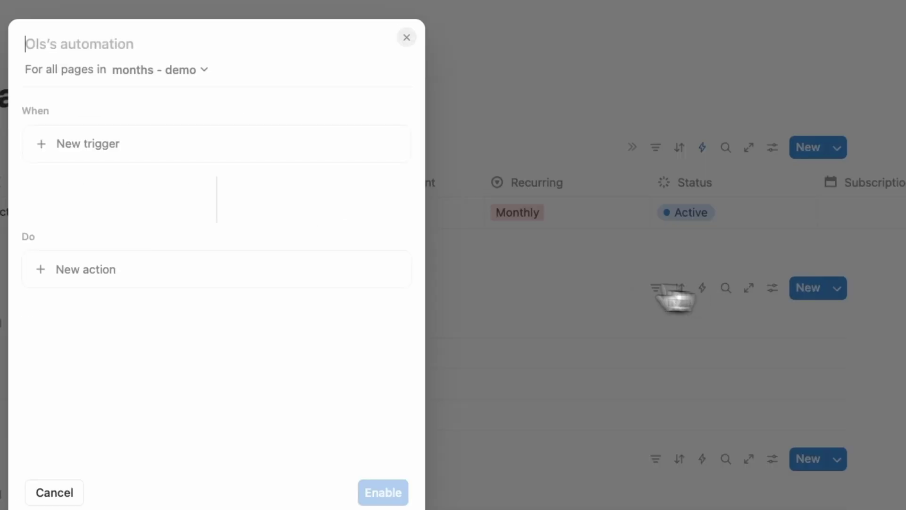
{"action": "type", "text": "month name"}
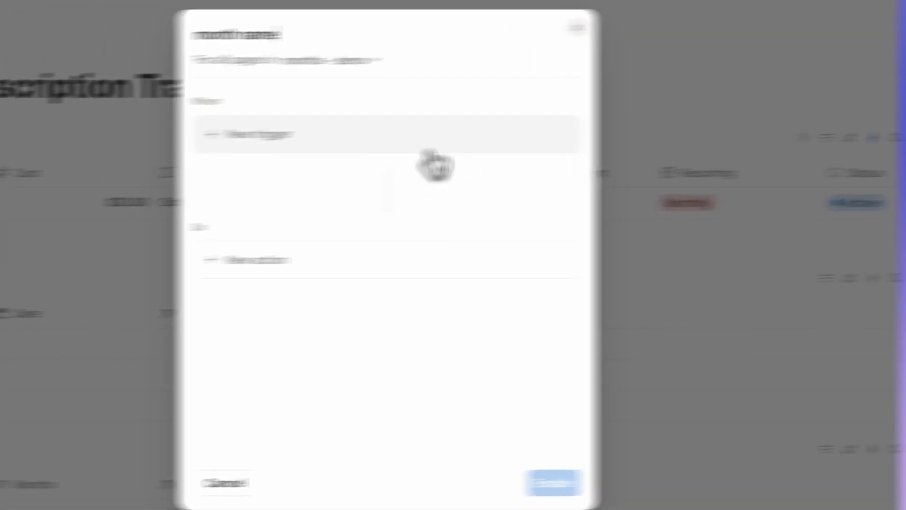
{"action": "left_click", "coordinate": [310, 132]}
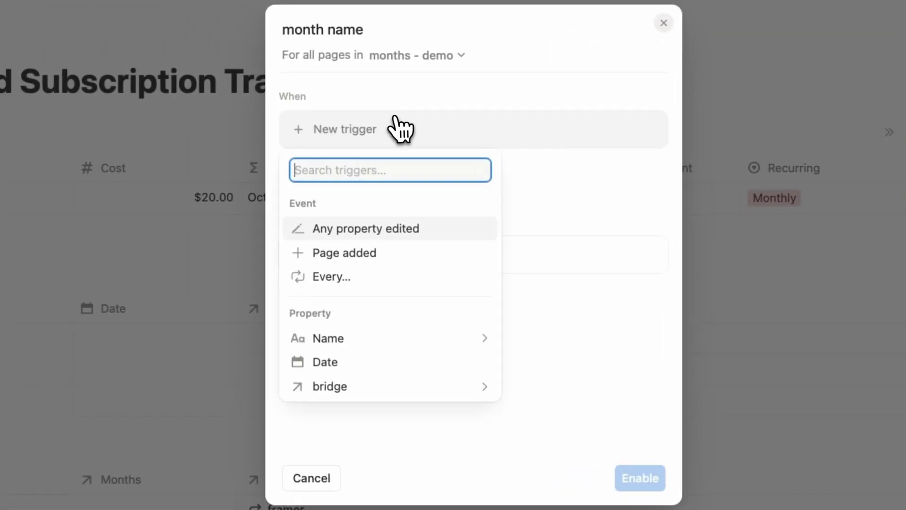
{"action": "left_click", "coordinate": [354, 261]}
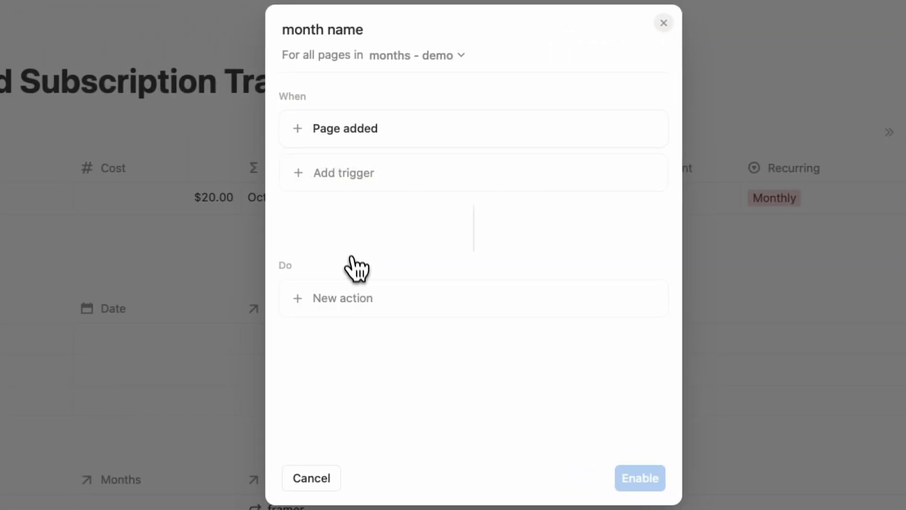
- Add an action to the month name automation that edits the Name property with a custom formula
{"action": "left_click", "coordinate": [355, 298]}
{"action": "left_click", "coordinate": [379, 370]}
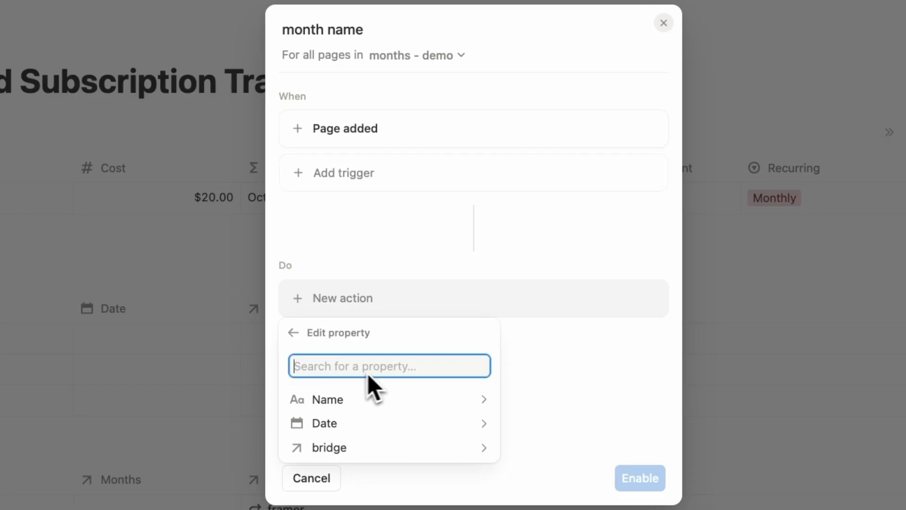
{"action": "left_click", "coordinate": [400, 400]}
{"action": "left_click", "coordinate": [477, 364]}
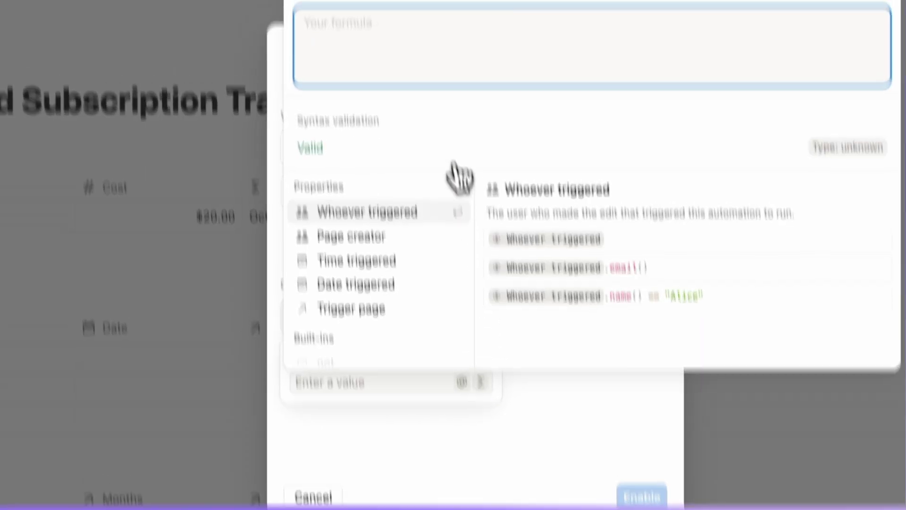
- Write the Name formula as formatDate(Trigger page.Date,"MMM YYYY"), save it and enable the automation
{"action": "type", "text": "t"}
{"action": "key", "text": "BackSpace"}
{"action": "type", "text": "form"}
{"action": "key", "text": "Down"}
{"action": "key", "text": "Down"}
{"action": "key", "text": "Return"}
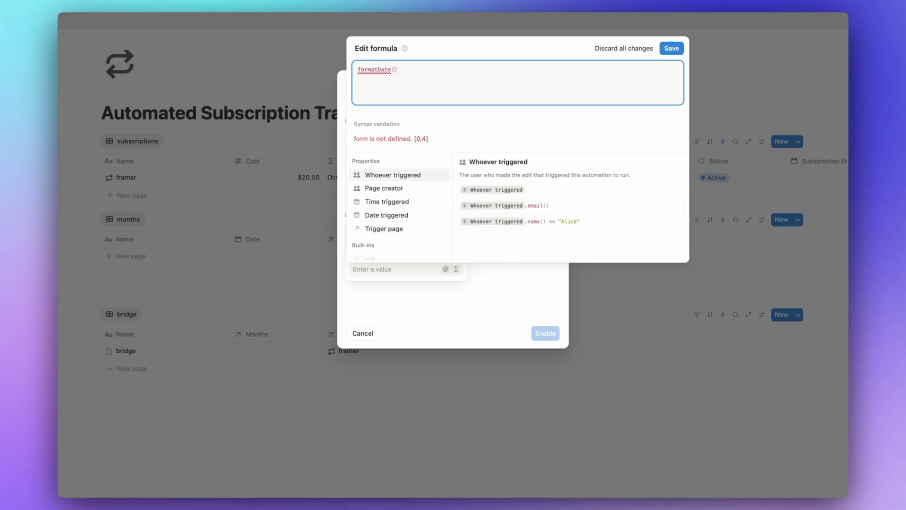
{"action": "type", "text": "tri"}
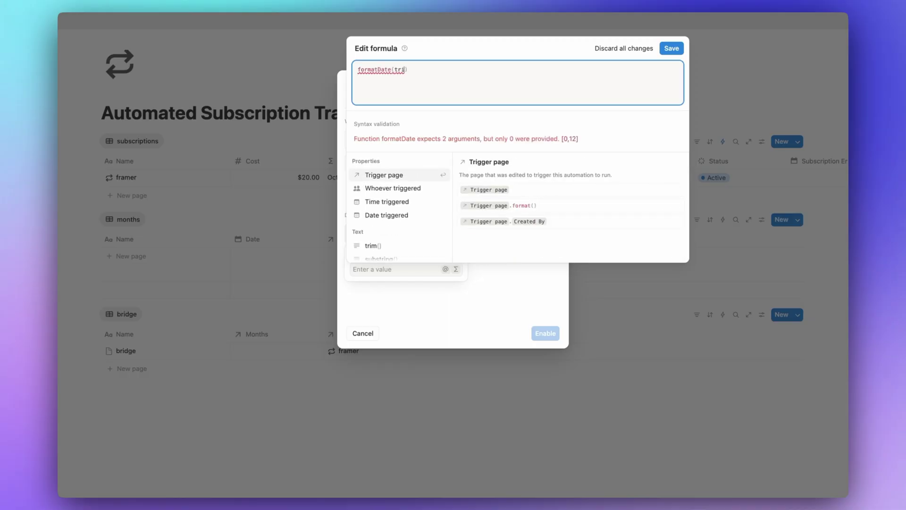
{"action": "key", "text": "Return"}
{"action": "type", "text": ".dat"}
{"action": "key", "text": "Return"}
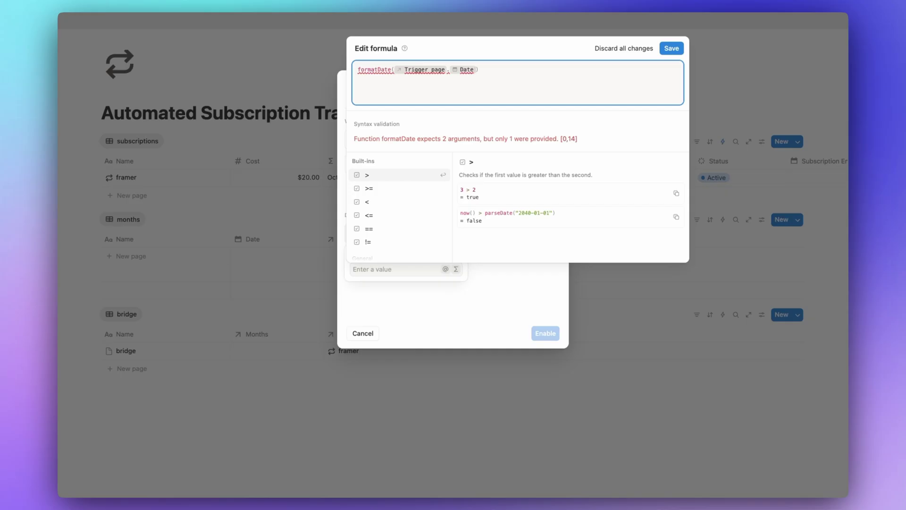
{"action": "type", "text": ",\"MMM YYYY"}
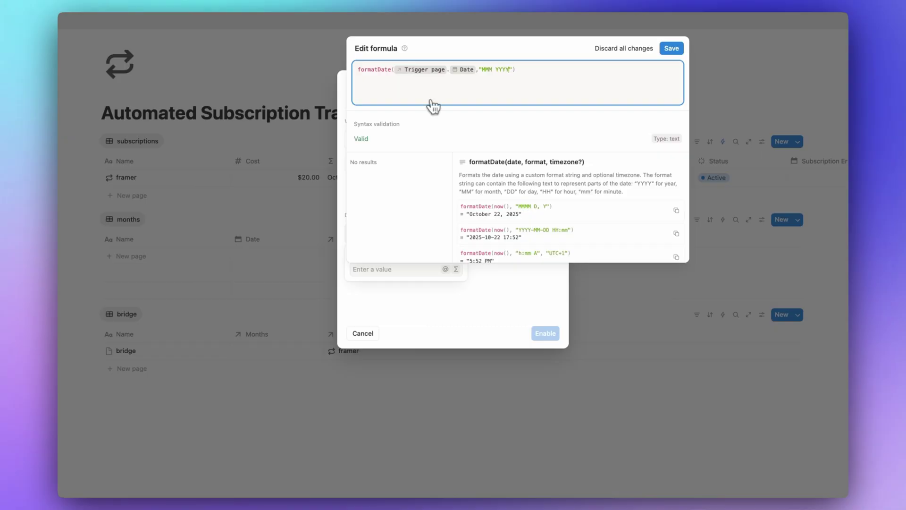
{"action": "left_click", "coordinate": [671, 49]}
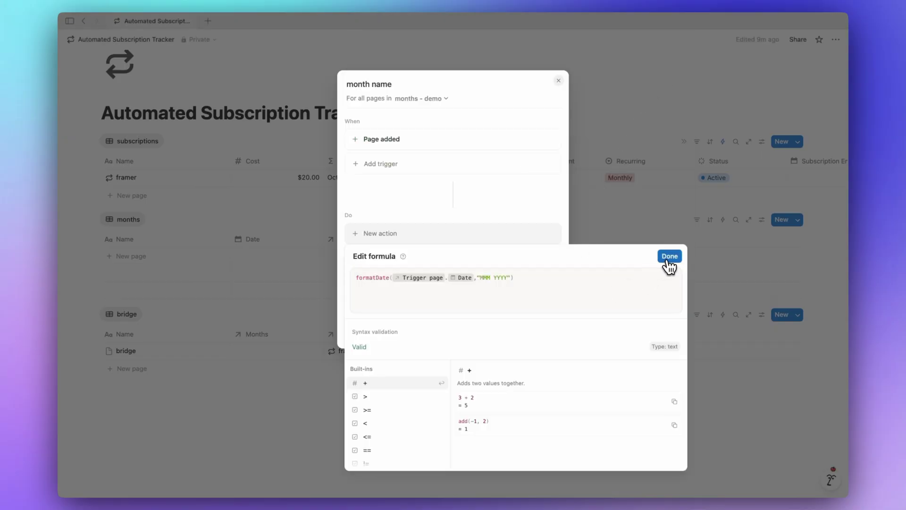
{"action": "left_click", "coordinate": [669, 257]}
{"action": "left_click", "coordinate": [545, 331]}
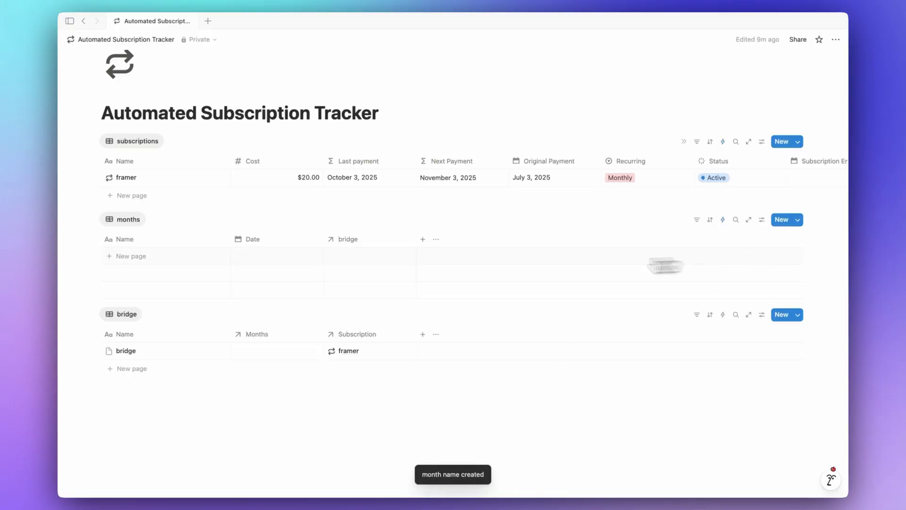
- Add a page to the months database, open it to check its name and relation, and close it
{"action": "left_click", "coordinate": [137, 256]}
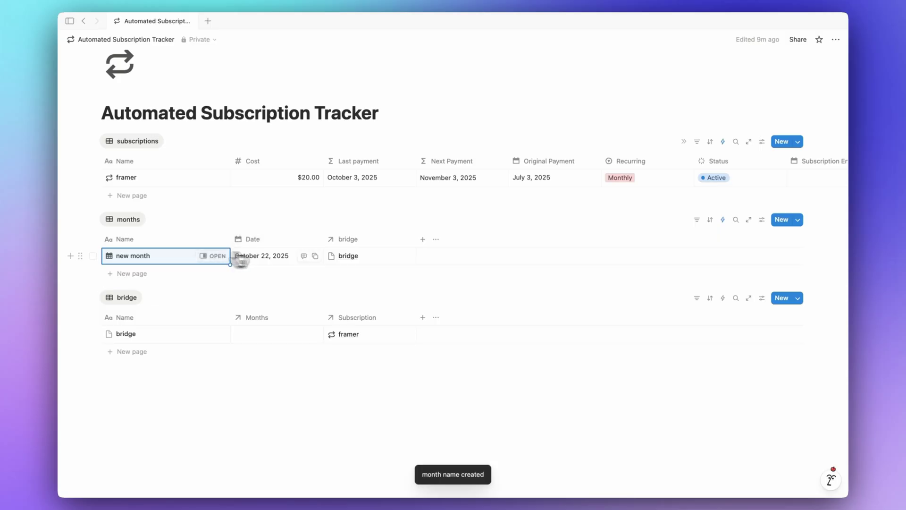
{"action": "left_click", "coordinate": [220, 257]}
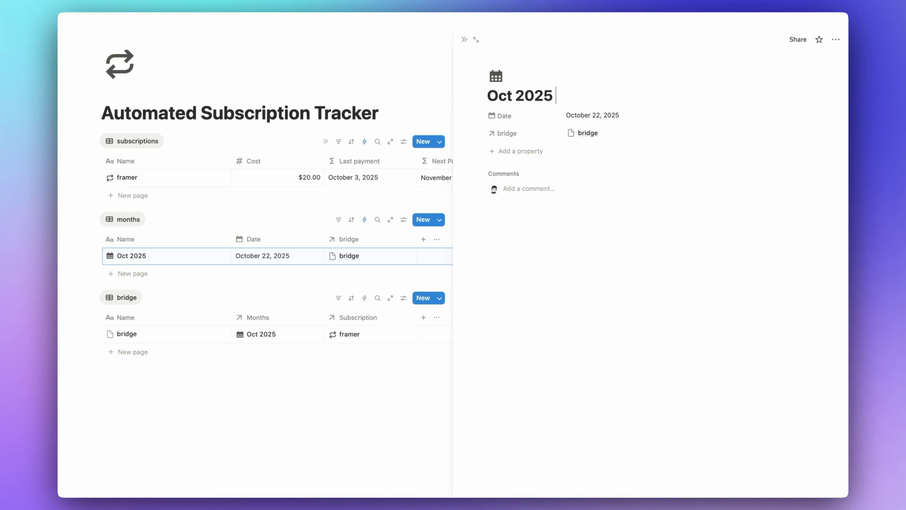
{"action": "left_click", "coordinate": [464, 40]}
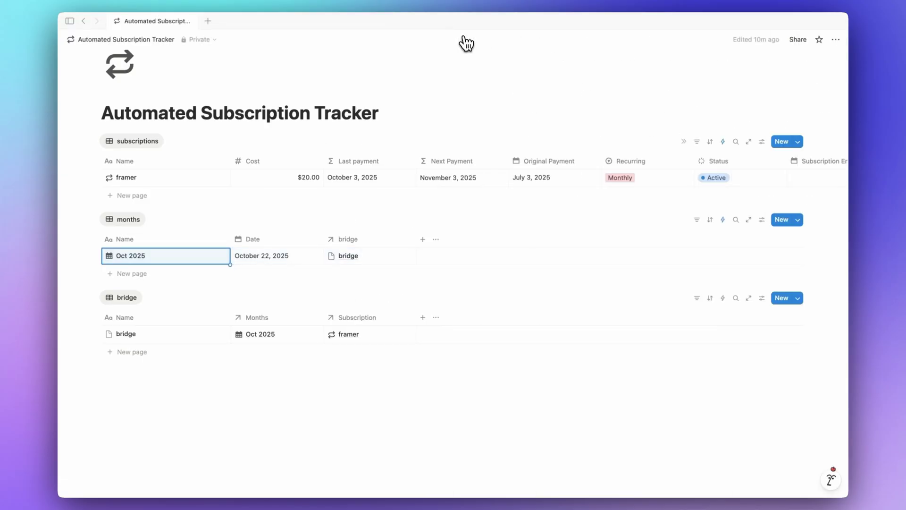
{"action": "left_click", "coordinate": [387, 119]}
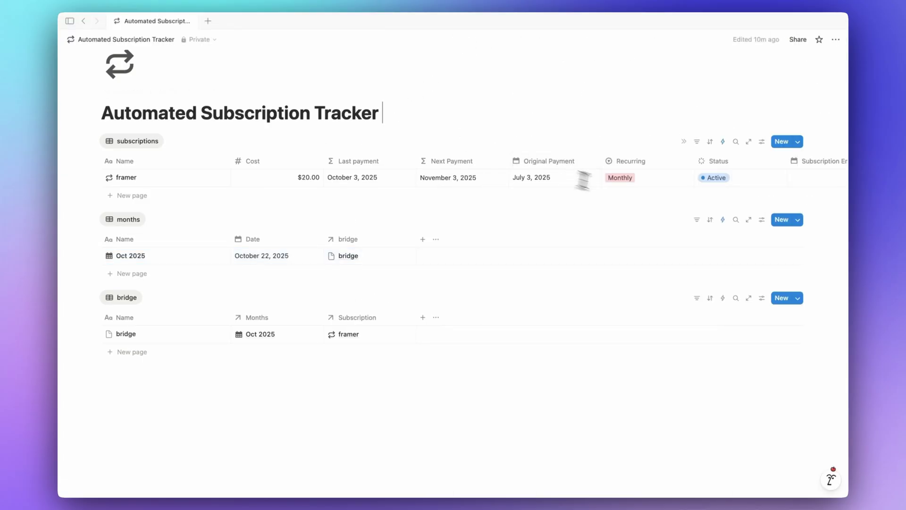
- Set the new month template to repeat every 1 month on the 1st day and save the cadence
{"action": "left_click", "coordinate": [797, 220]}
{"action": "left_click", "coordinate": [831, 252]}
{"action": "left_click", "coordinate": [803, 256]}
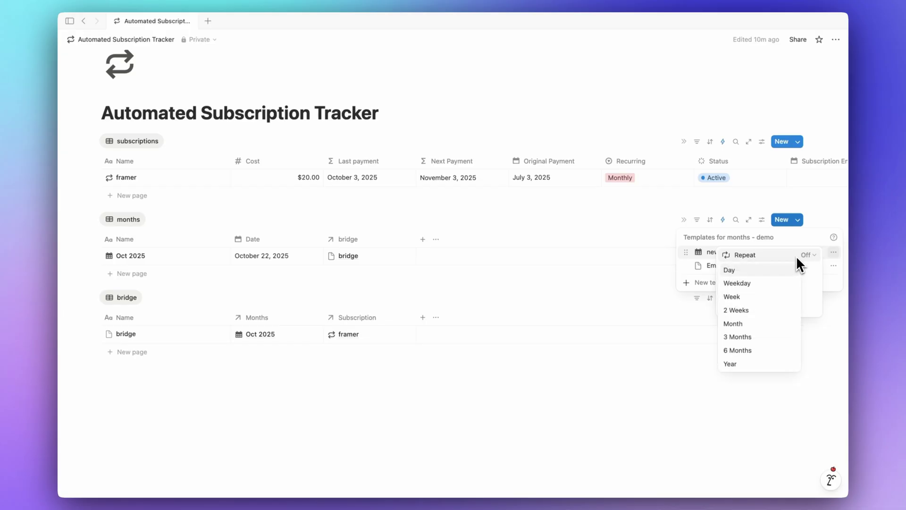
{"action": "left_click", "coordinate": [764, 322]}
{"action": "left_click", "coordinate": [786, 303]}
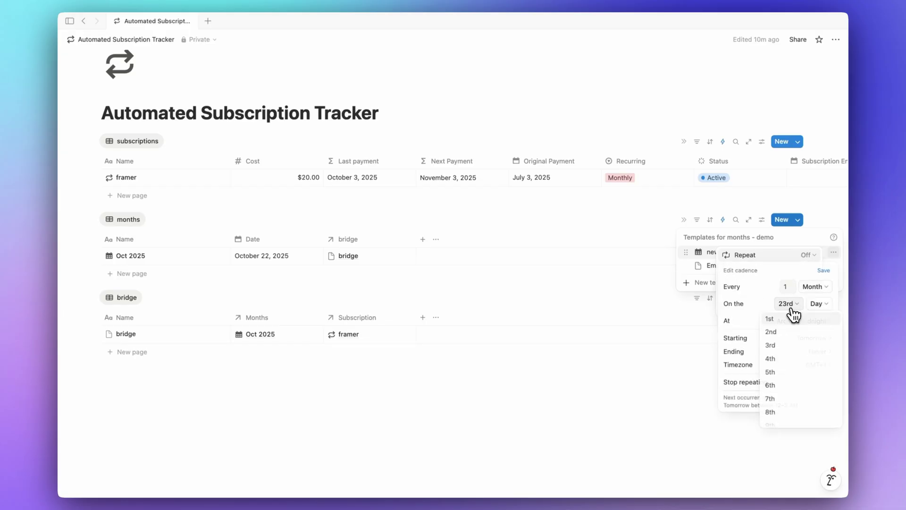
{"action": "left_click", "coordinate": [788, 324]}
{"action": "left_click", "coordinate": [824, 270]}
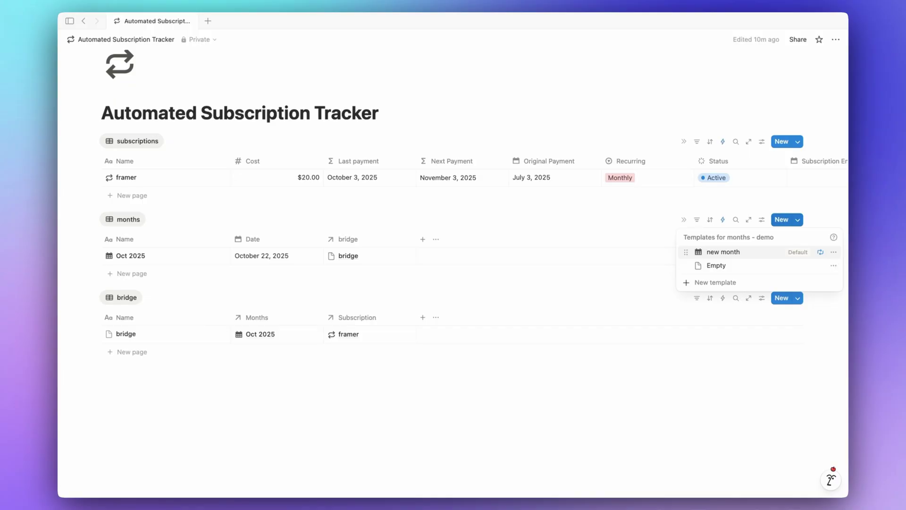
- Change the new month template's repeat to every 1 day at 6:45 AM and save the cadence
{"action": "left_click", "coordinate": [833, 252]}
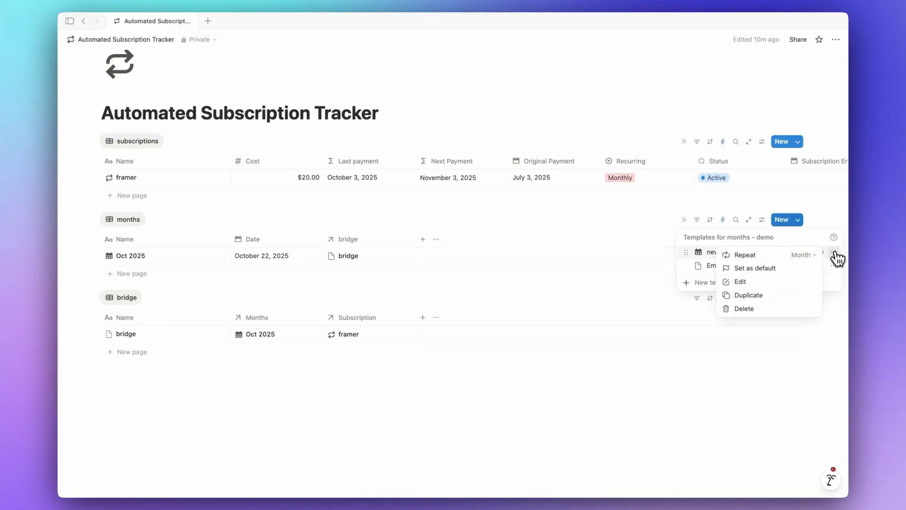
{"action": "left_click", "coordinate": [811, 255]}
{"action": "left_click", "coordinate": [810, 287]}
{"action": "left_click", "coordinate": [807, 301]}
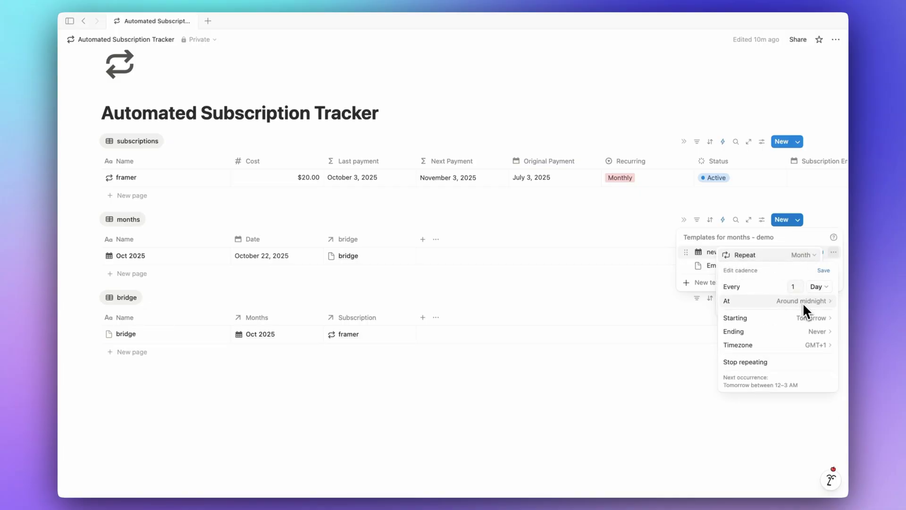
{"action": "left_click", "coordinate": [807, 301]}
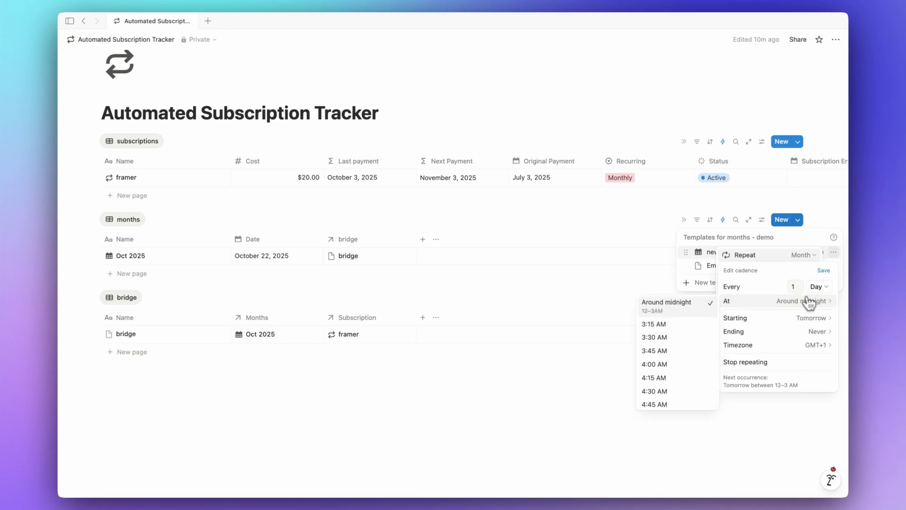
{"action": "scroll", "coordinate": [696, 368], "scroll_direction": "down", "scroll_amount": 5}
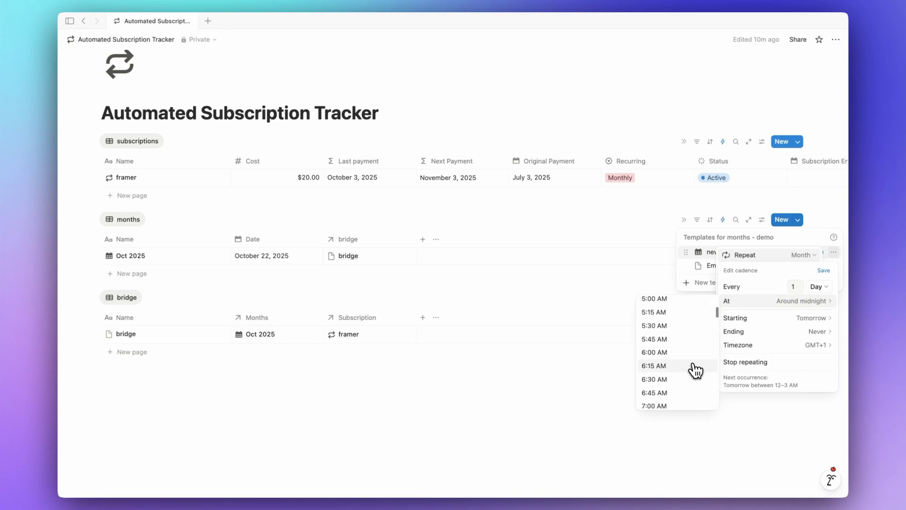
{"action": "left_click", "coordinate": [677, 393]}
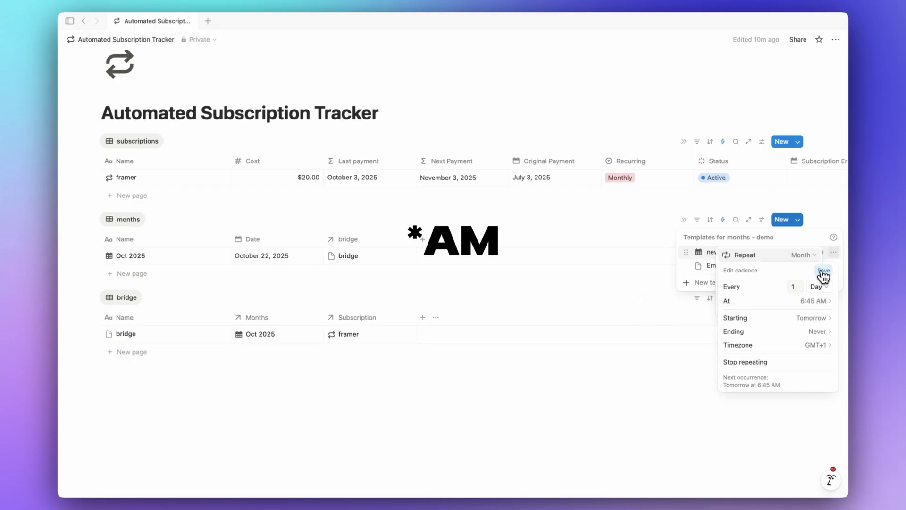
{"action": "left_click", "coordinate": [823, 271]}
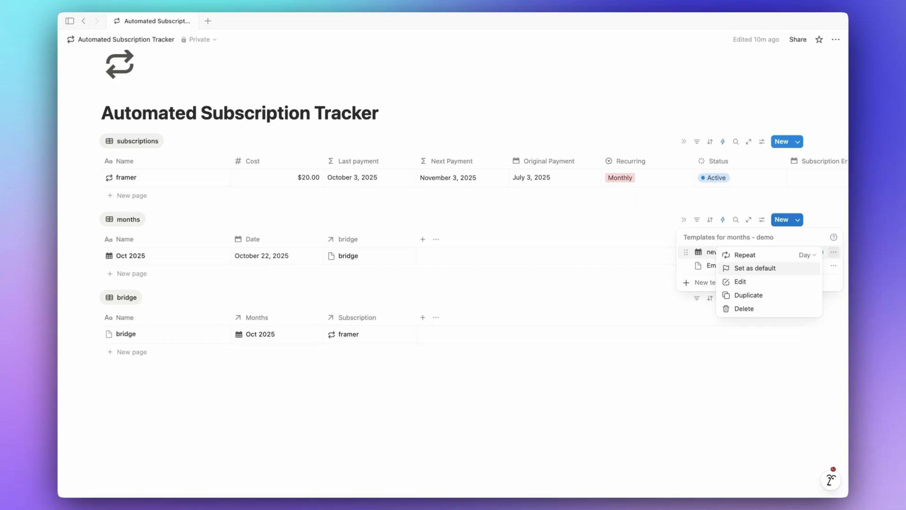
- Close the months template list and delete the extra new month page from the months database
{"action": "left_click", "coordinate": [833, 250]}
{"action": "left_click", "coordinate": [830, 216]}
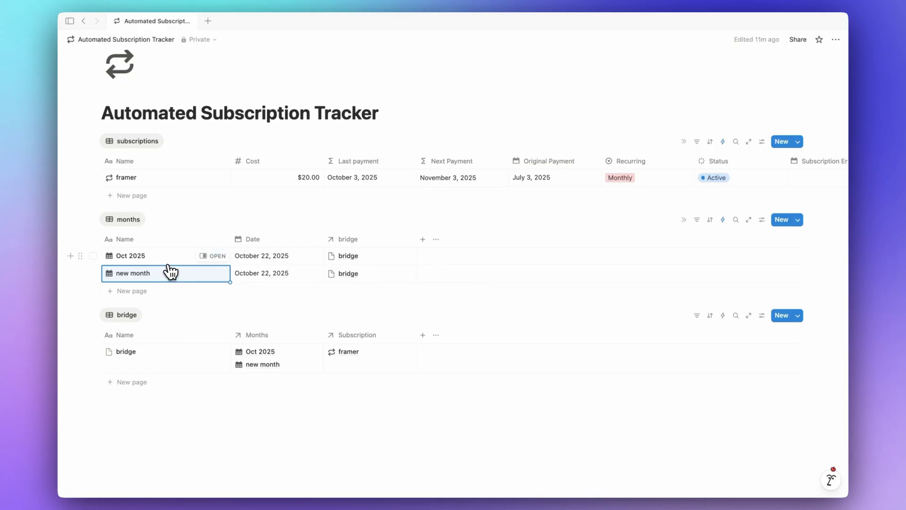
{"action": "key", "text": "BackSpace"}
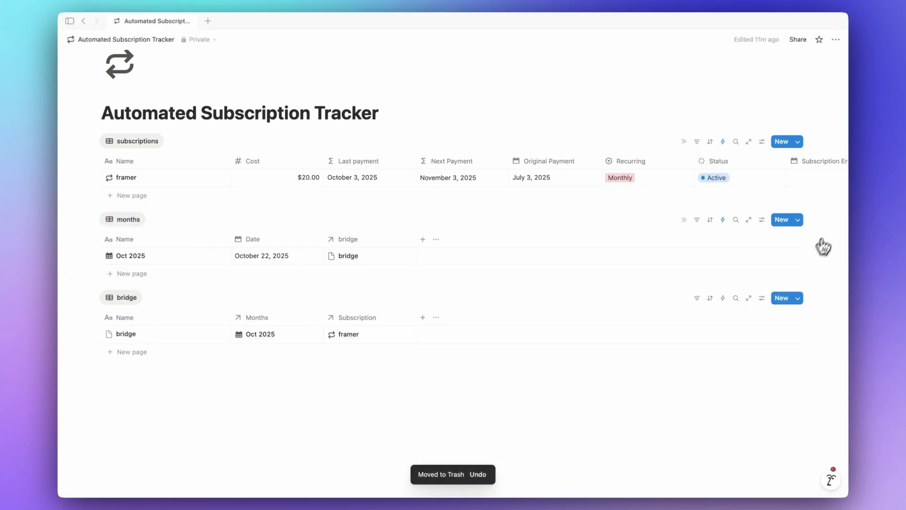
- Replace the Page added trigger of the months database's month name automation with Any property edited and save it
{"action": "left_click", "coordinate": [722, 220]}
{"action": "left_click", "coordinate": [770, 307]}
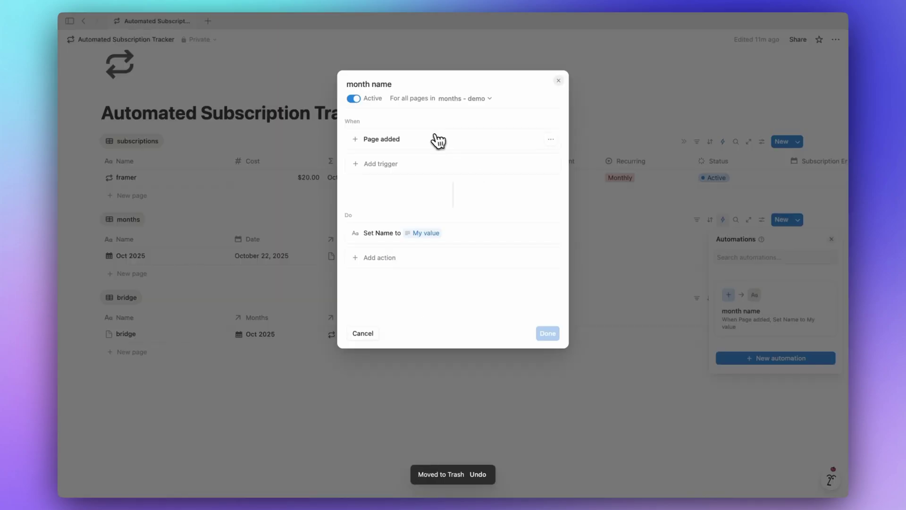
{"action": "left_click", "coordinate": [419, 165]}
{"action": "left_click", "coordinate": [412, 220]}
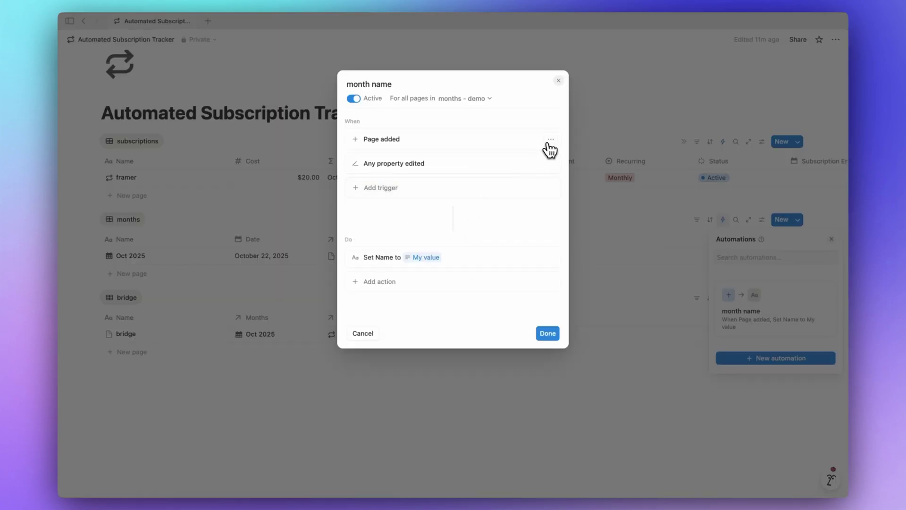
{"action": "left_click", "coordinate": [548, 140]}
{"action": "left_click", "coordinate": [543, 152]}
{"action": "left_click", "coordinate": [670, 246]}
{"action": "left_click", "coordinate": [453, 275]}
- Test the month name automation by renaming the Oct 2025 page new month, restore its name, and close the page
{"action": "left_click", "coordinate": [212, 256]}
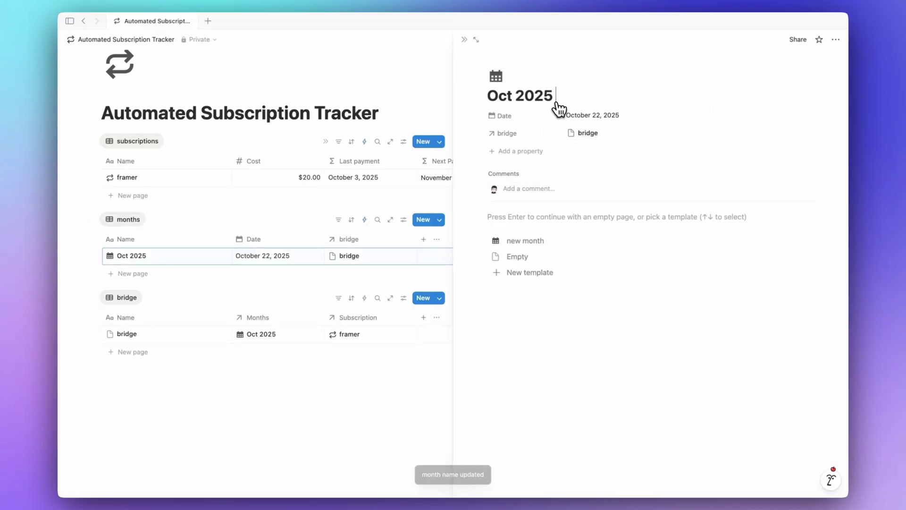
{"action": "type", "text": "new month"}
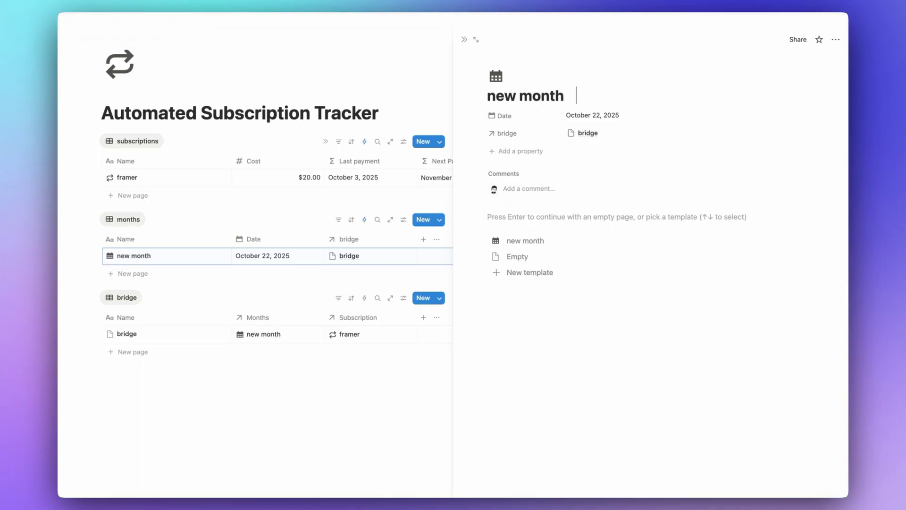
{"action": "key", "text": "ctrl+z"}
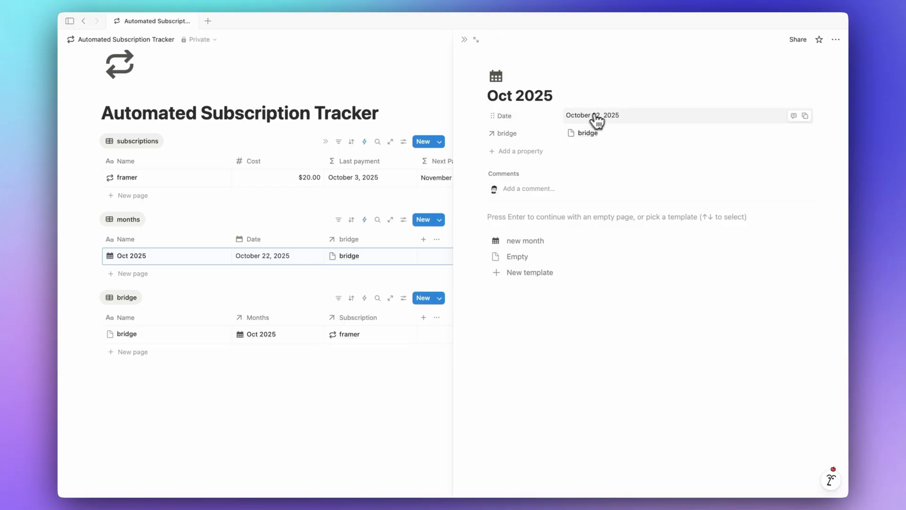
{"action": "key", "text": "Escape"}
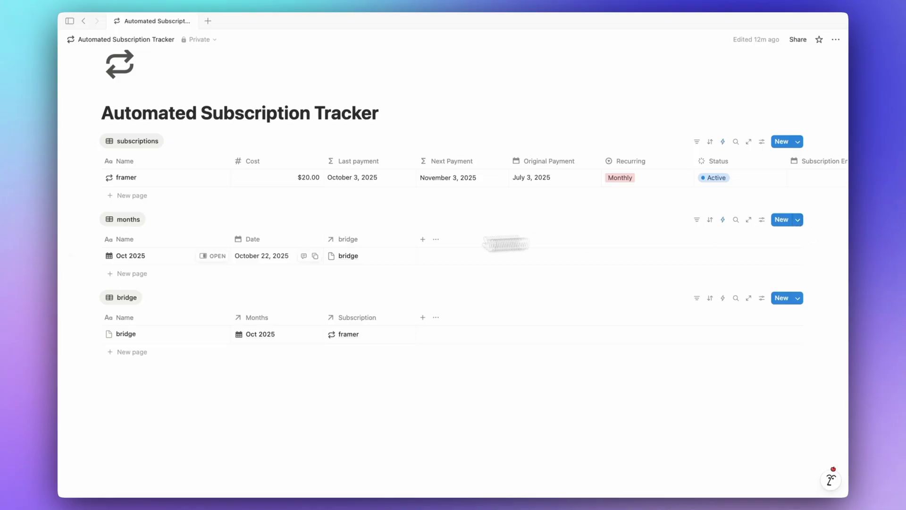
{"action": "left_click", "coordinate": [175, 255]}
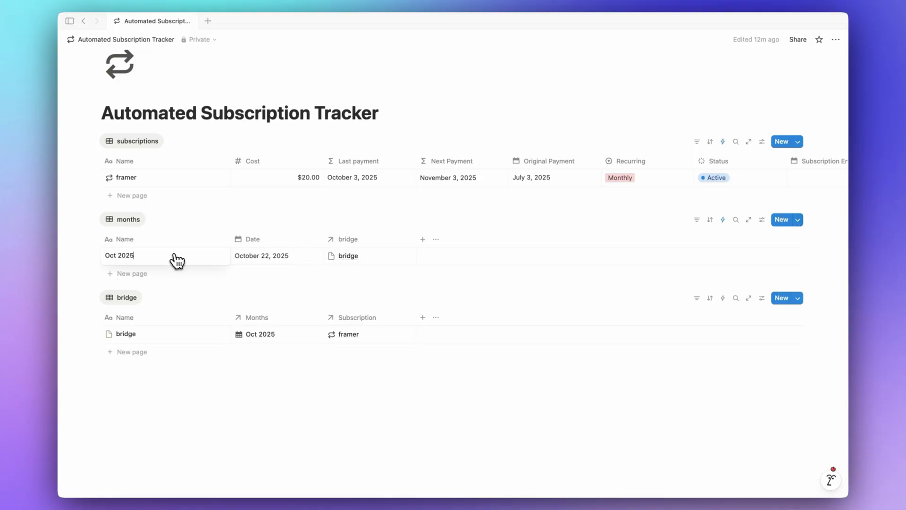
{"action": "key", "text": "Escape"}
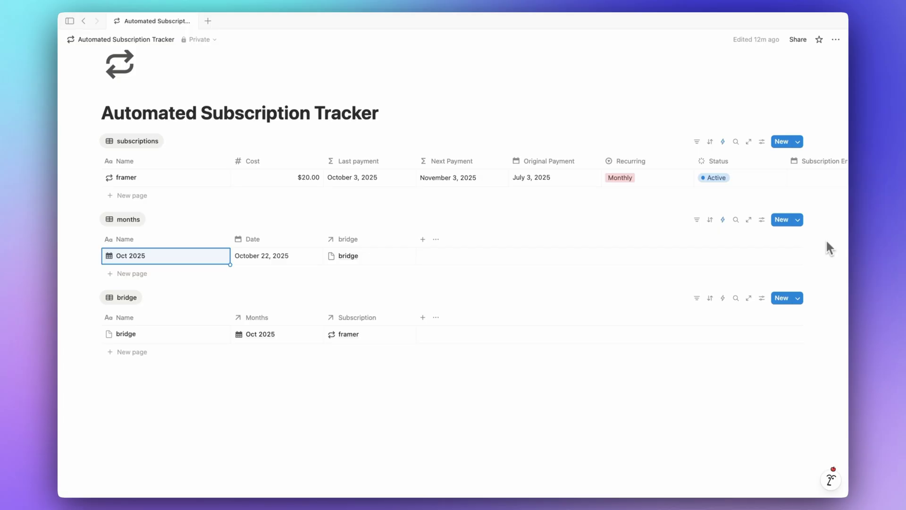
{"action": "left_click", "coordinate": [798, 221]}
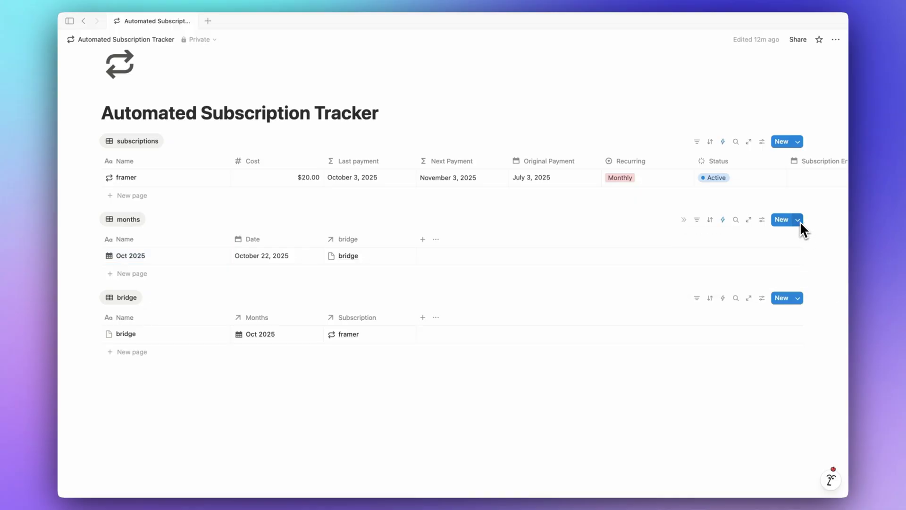
- Add a formula property named Subscription Cost to the months database that sums the cost of the bridged subscriptions billed that month
{"action": "left_click", "coordinate": [422, 239]}
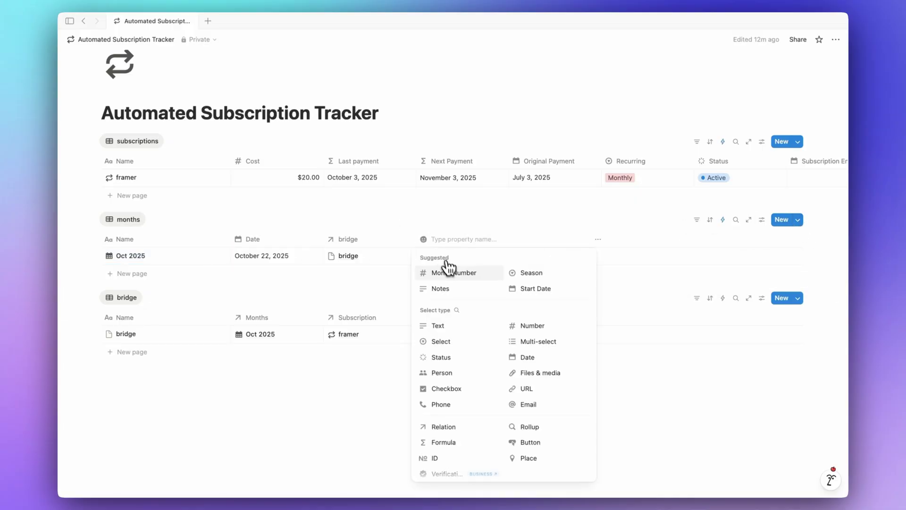
{"action": "left_click", "coordinate": [451, 444]}
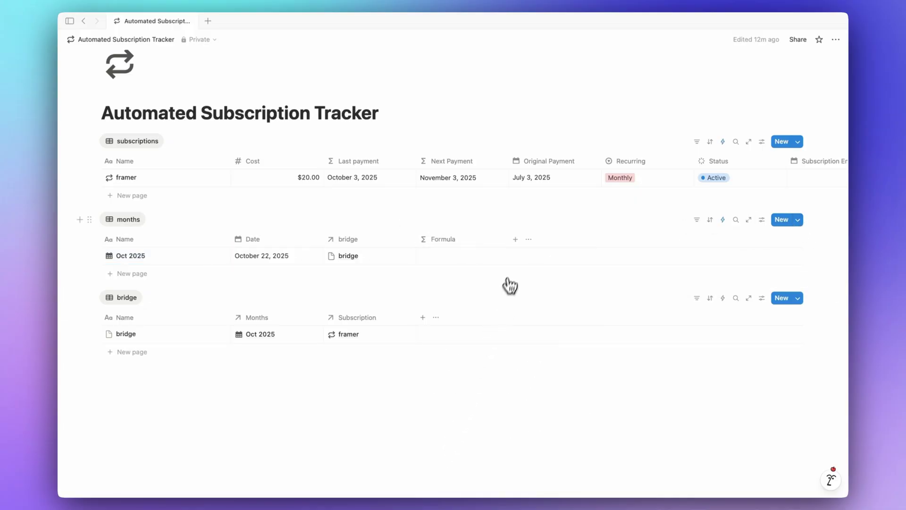
{"action": "left_click", "coordinate": [443, 239]}
{"action": "type", "text": "Subscription Cos"}
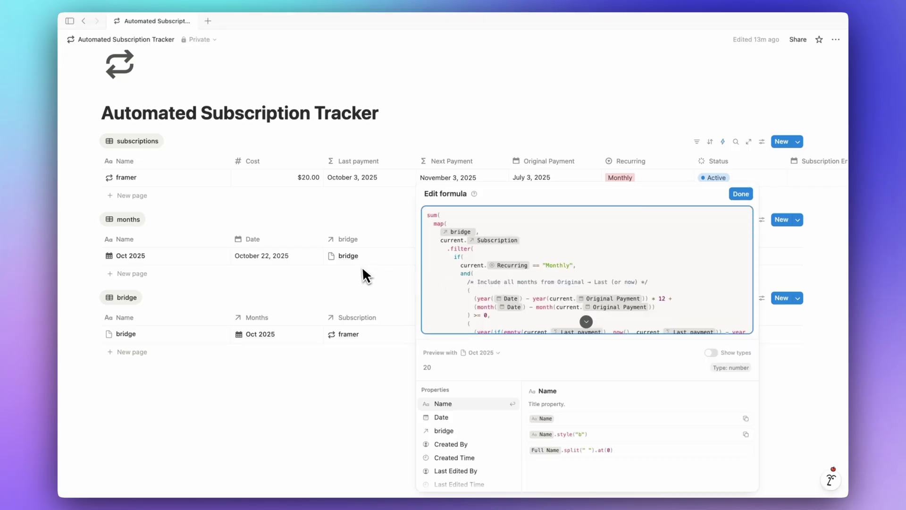
{"action": "left_click", "coordinate": [359, 265]}
- Set the number format of the Subscription Cost property to US Dollar
{"action": "left_click", "coordinate": [443, 239]}
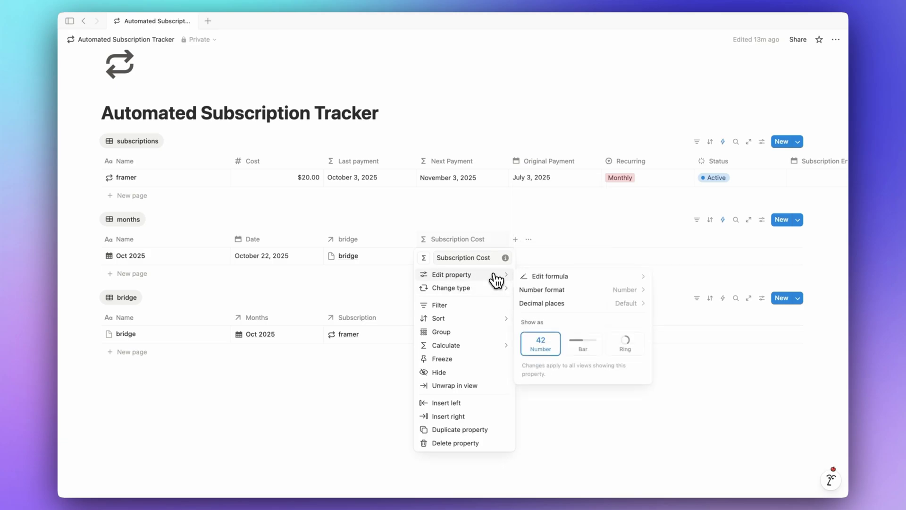
{"action": "left_click", "coordinate": [552, 290]}
{"action": "left_click", "coordinate": [594, 235]}
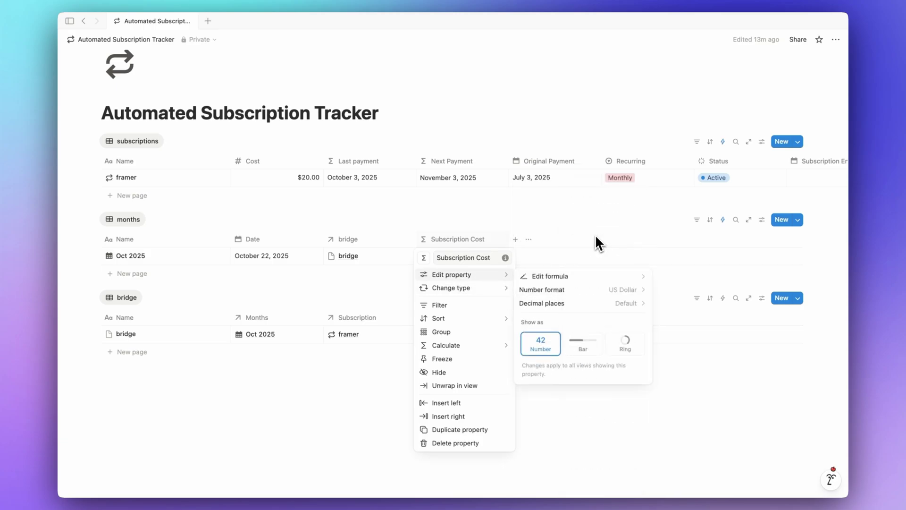
{"action": "left_click", "coordinate": [595, 236]}
- Open the Subscription Cost formula, review it from the start, and close it
{"action": "left_click", "coordinate": [477, 258]}
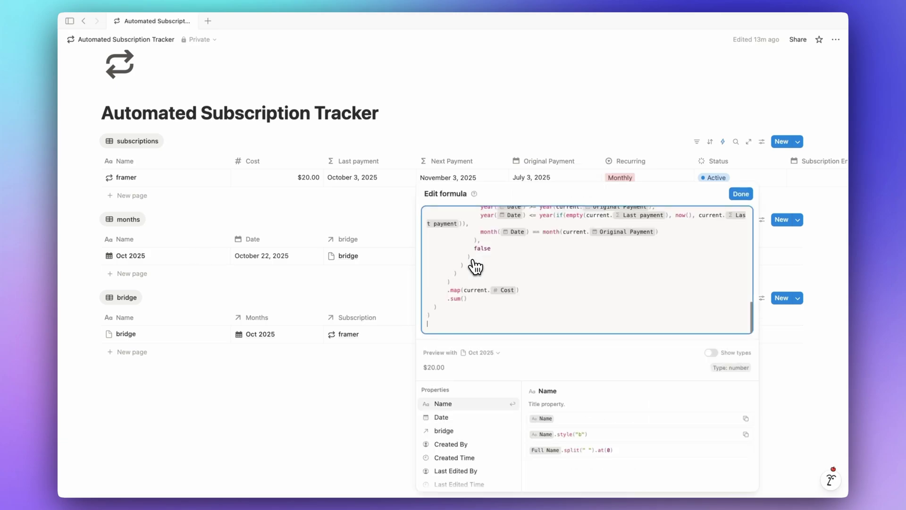
{"action": "scroll", "coordinate": [475, 267], "scroll_direction": "up", "scroll_amount": 5}
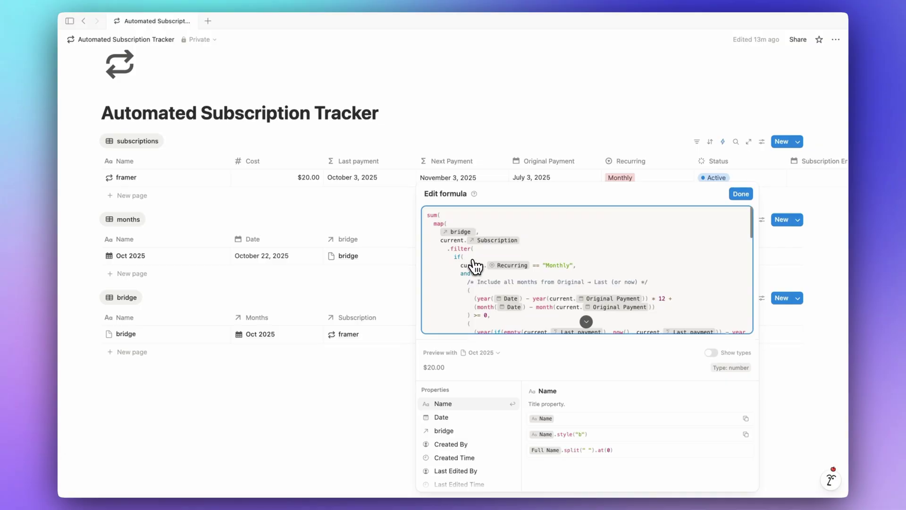
{"action": "left_click", "coordinate": [335, 241]}
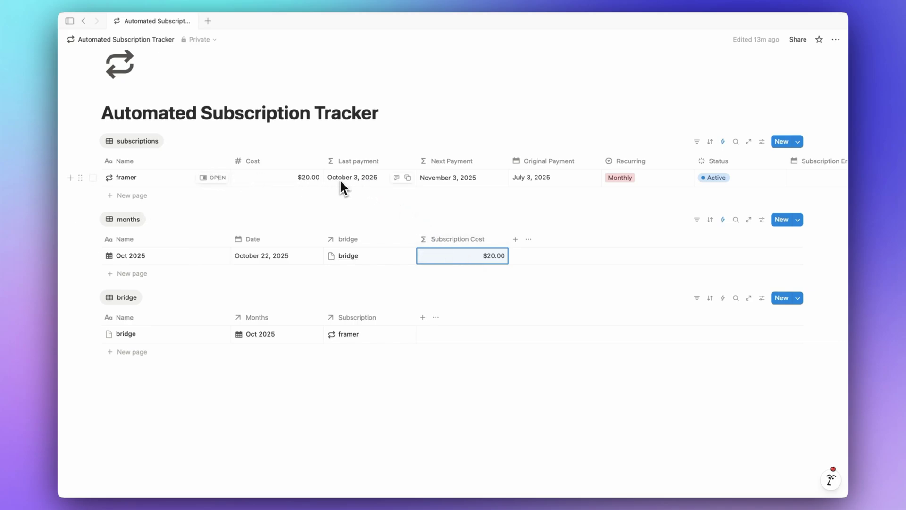
- Set the date of the Oct 2025 page in the months database to October 1, 2025
{"action": "left_click", "coordinate": [264, 257]}
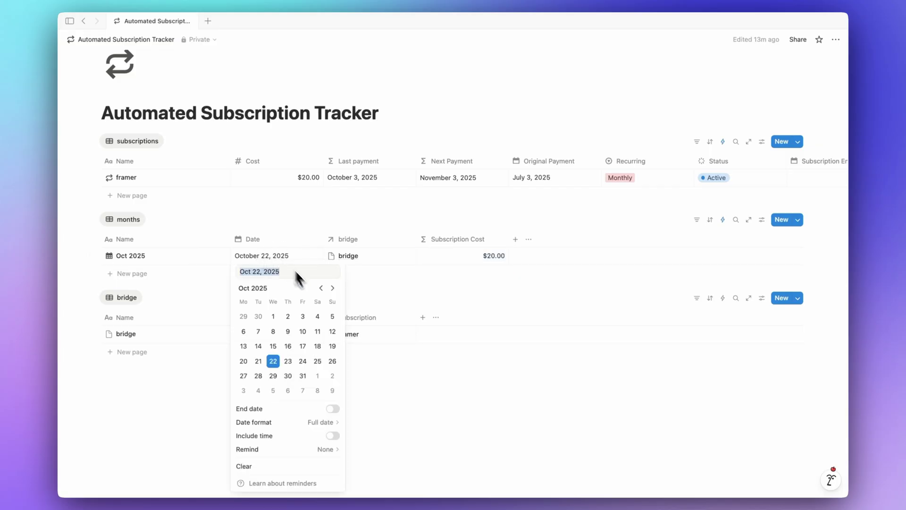
{"action": "left_click", "coordinate": [273, 316]}
{"action": "key", "text": "Escape"}
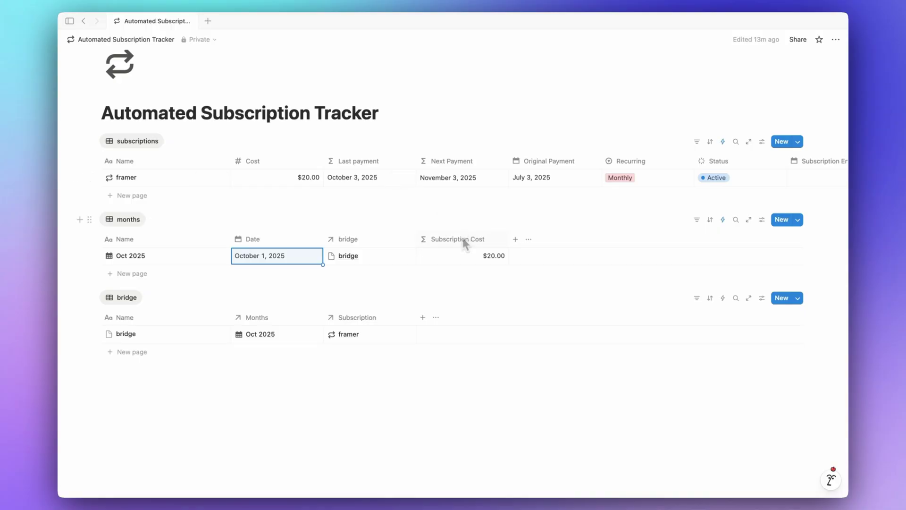
- Set the framer subscription's original payment date to July 26, 2025
{"action": "left_click", "coordinate": [529, 179]}
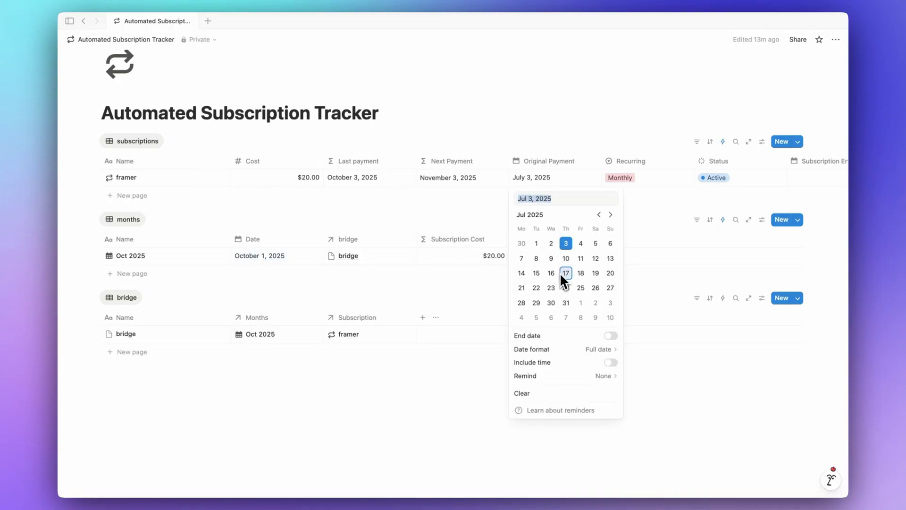
{"action": "left_click", "coordinate": [595, 287]}
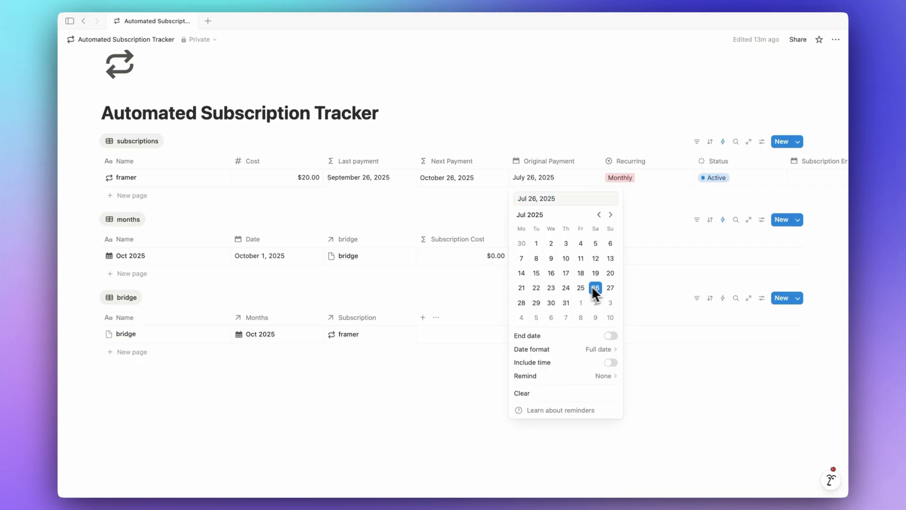
{"action": "left_click", "coordinate": [487, 260]}
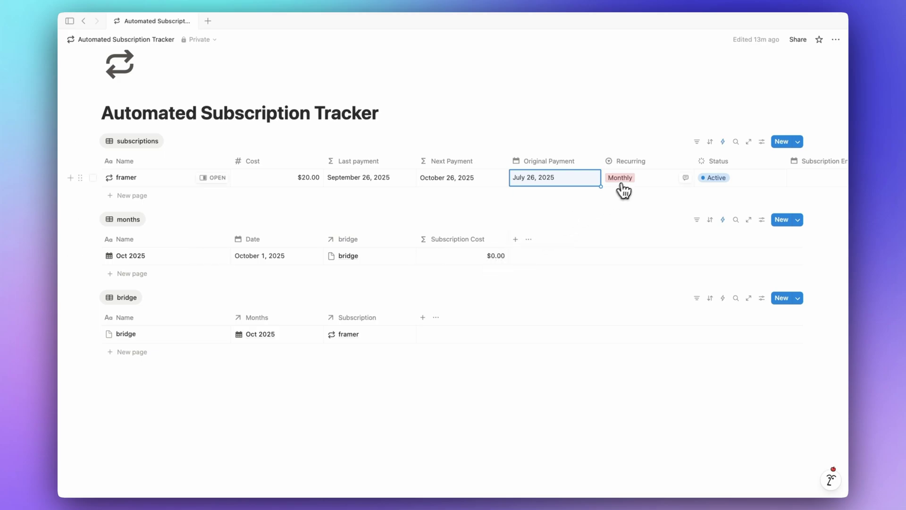
- Check the available status options of the framer subscription without changing its status
{"action": "scroll", "coordinate": [626, 189], "scroll_direction": "right", "scroll_amount": 3}
{"action": "left_click", "coordinate": [663, 179]}
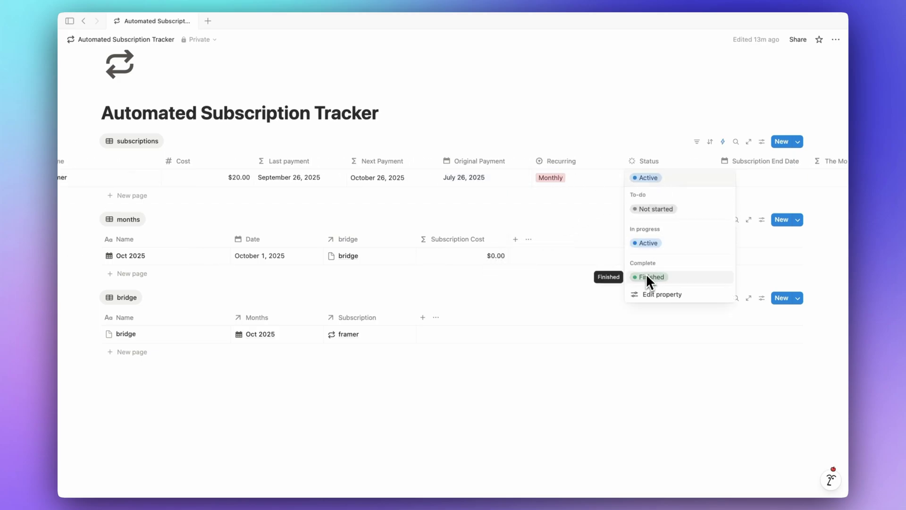
{"action": "key", "text": "Escape"}
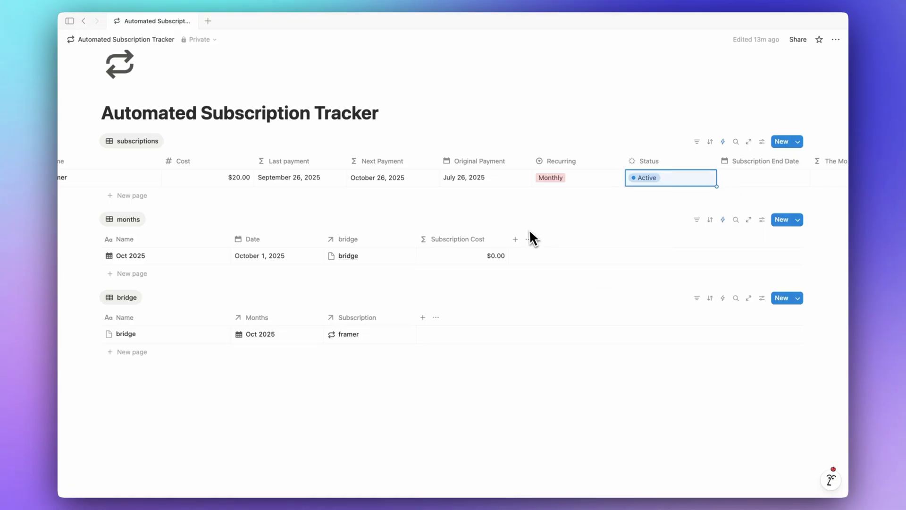
{"action": "scroll", "coordinate": [486, 181], "scroll_direction": "left", "scroll_amount": 3}
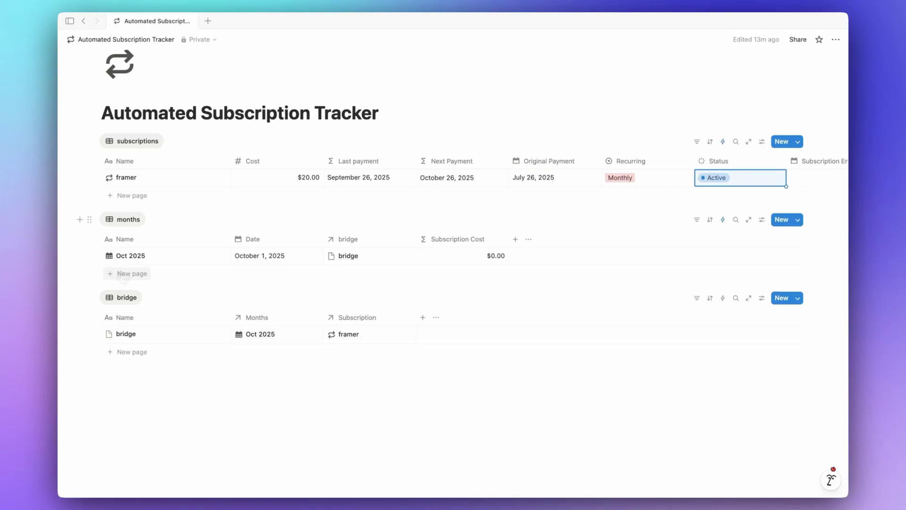
- Add a page to the months database and date it September 1, 2025
{"action": "left_click", "coordinate": [127, 273]}
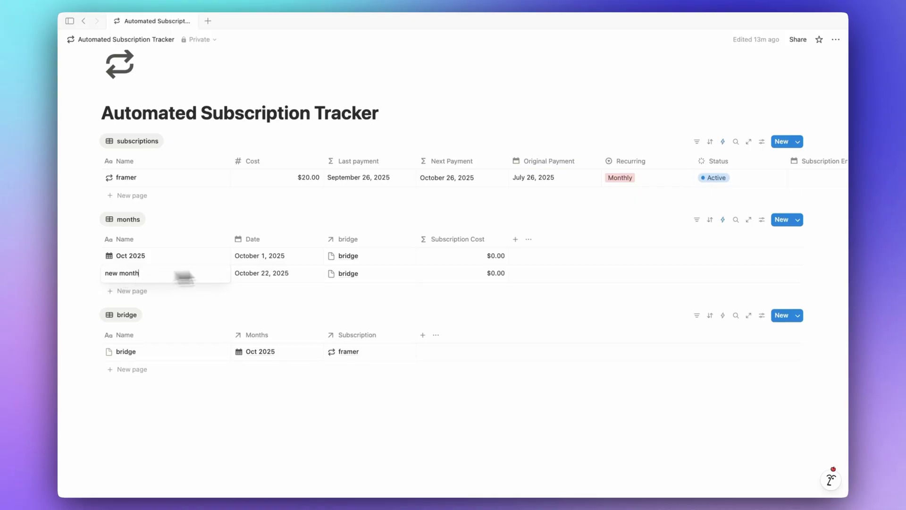
{"action": "left_click", "coordinate": [285, 272]}
{"action": "left_click", "coordinate": [321, 78]}
{"action": "left_click", "coordinate": [244, 107]}
- Add another page to the months database and date it August 1, 2025
{"action": "left_click", "coordinate": [260, 292]}
{"action": "left_click", "coordinate": [261, 297]}
{"action": "left_click", "coordinate": [318, 93]}
{"action": "left_click", "coordinate": [318, 94]}
{"action": "left_click", "coordinate": [302, 122]}
{"action": "key", "text": "Escape"}
- Add a further months page and set its date to July 1, 2025
{"action": "left_click", "coordinate": [127, 310]}
{"action": "left_click", "coordinate": [261, 308]}
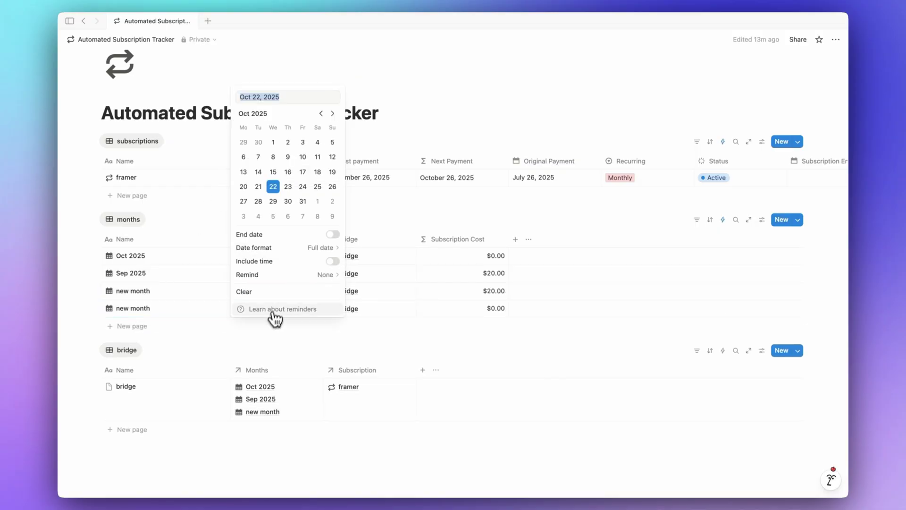
{"action": "left_click", "coordinate": [321, 113]}
{"action": "left_click", "coordinate": [321, 113]}
{"action": "left_click", "coordinate": [320, 114]}
{"action": "left_click", "coordinate": [258, 142]}
{"action": "key", "text": "Escape"}
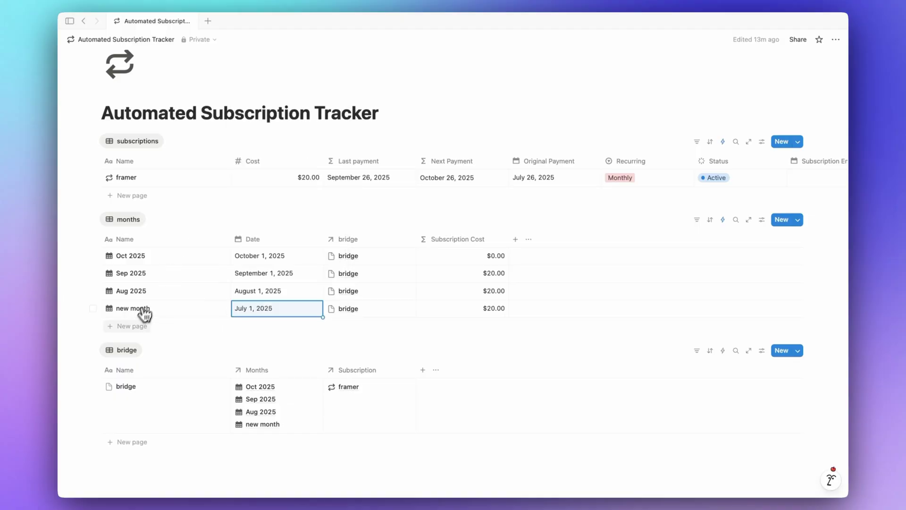
- Add a months page below the July entry and set its date to June 1, 2025
{"action": "left_click", "coordinate": [127, 325]}
{"action": "left_click", "coordinate": [264, 326]}
{"action": "left_click", "coordinate": [321, 131]}
{"action": "left_click", "coordinate": [321, 131]}
{"action": "left_click", "coordinate": [321, 130]}
{"action": "left_click", "coordinate": [320, 131]}
{"action": "left_click", "coordinate": [332, 159]}
{"action": "key", "text": "Escape"}
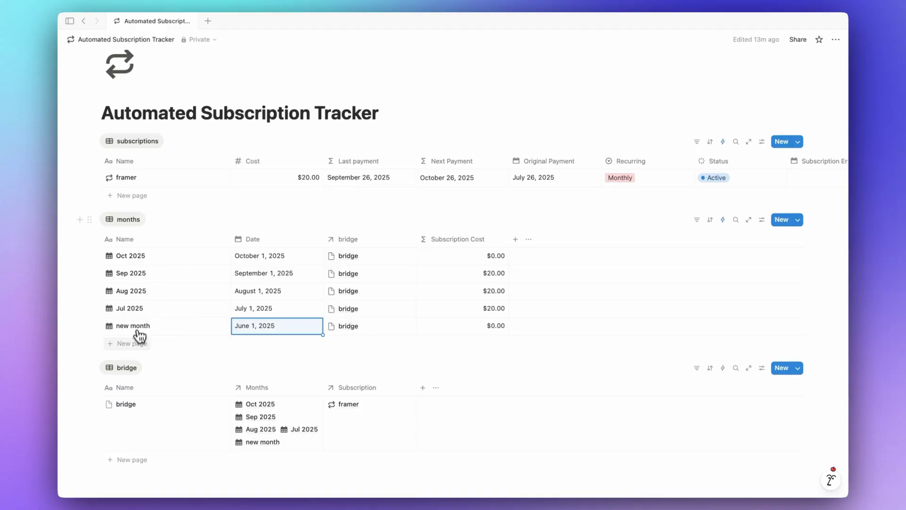
- Add a months page below the June entry and set its date to May 1, 2025
{"action": "left_click", "coordinate": [130, 343]}
{"action": "left_click", "coordinate": [261, 344]}
{"action": "left_click", "coordinate": [321, 148]}
{"action": "left_click", "coordinate": [321, 149]}
{"action": "left_click", "coordinate": [321, 148]}
{"action": "left_click", "coordinate": [321, 148]}
{"action": "left_click", "coordinate": [321, 148]}
{"action": "left_click", "coordinate": [288, 177]}
{"action": "key", "text": "Escape"}
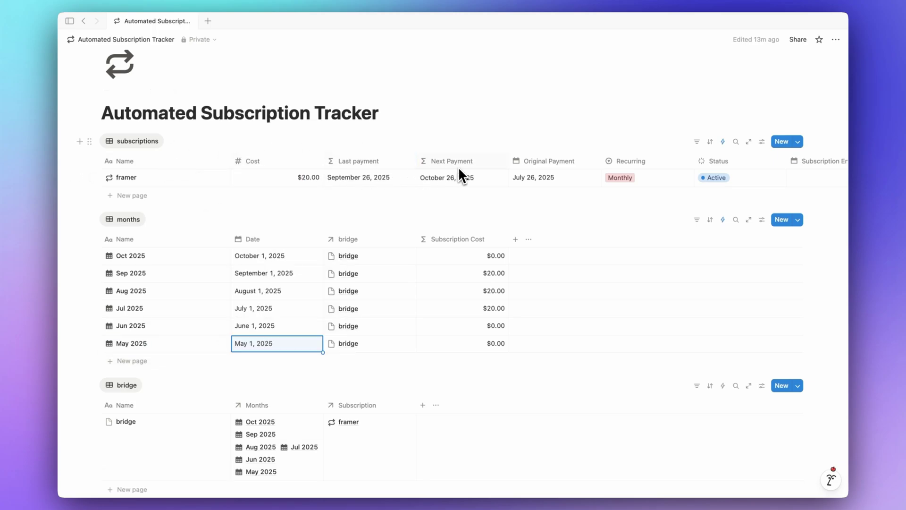
- Change the framer subscription's original payment date to June 7, 2025
{"action": "left_click", "coordinate": [522, 177]}
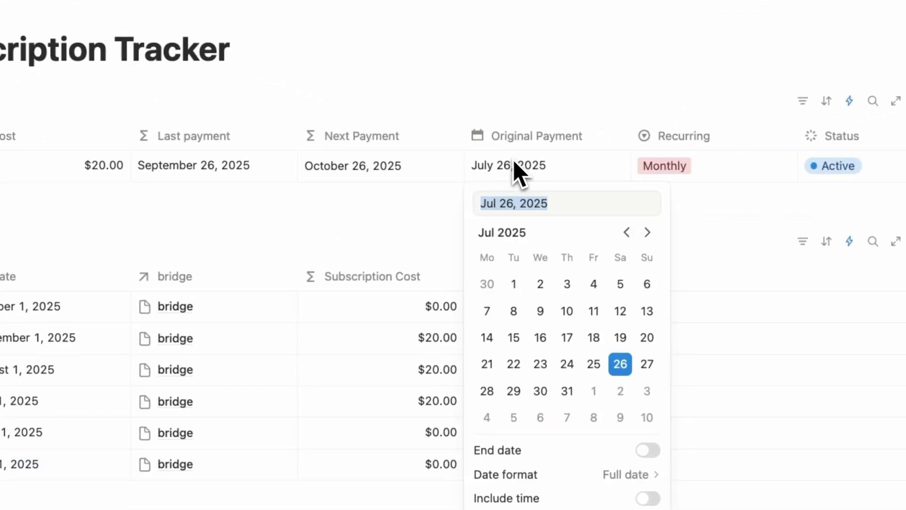
{"action": "left_click", "coordinate": [624, 233]}
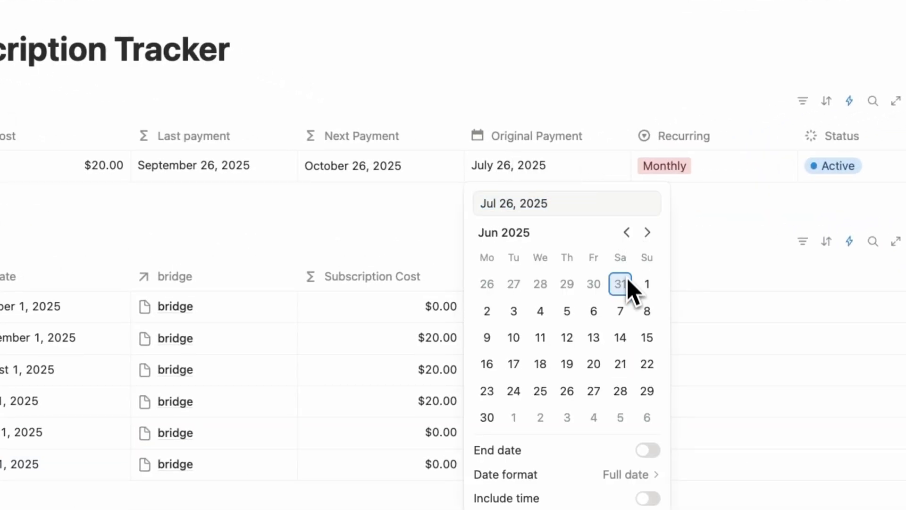
{"action": "left_click", "coordinate": [621, 311]}
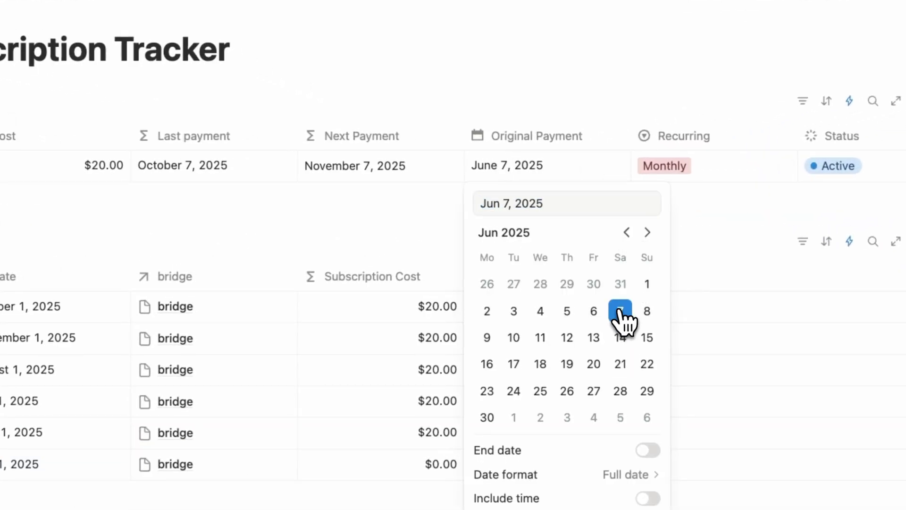
{"action": "key", "text": "Escape"}
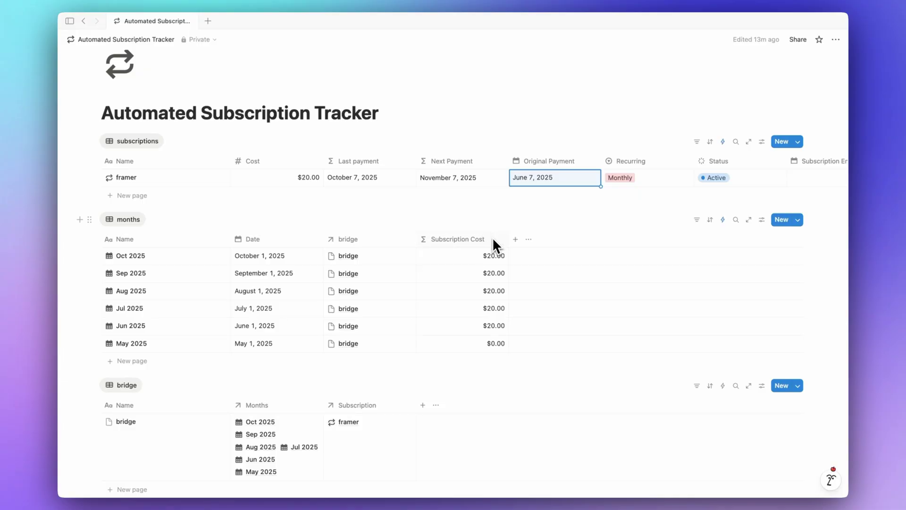
{"action": "key", "text": "Escape"}
- Change the framer subscription's original payment date to May 23, 2025
{"action": "left_click", "coordinate": [539, 188]}
{"action": "left_click", "coordinate": [596, 216]}
{"action": "left_click", "coordinate": [581, 287]}
{"action": "key", "text": "Escape"}
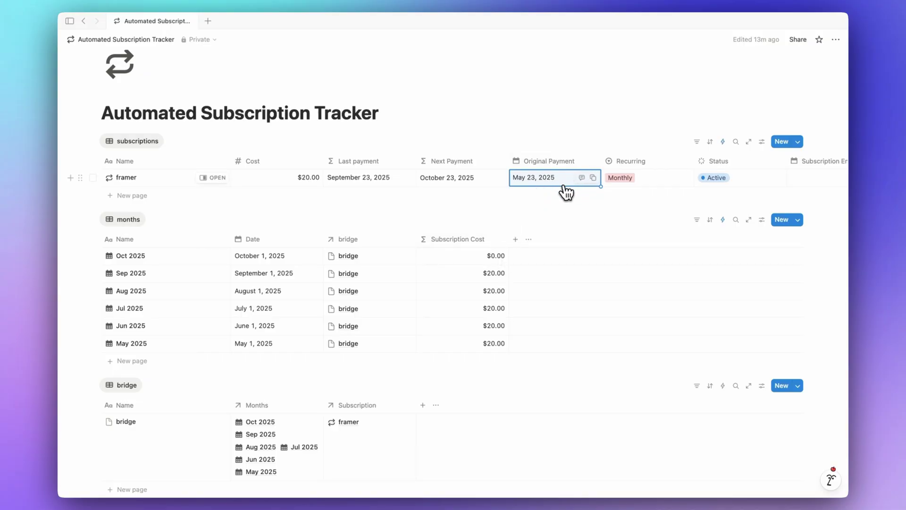
- Set the framer subscription's end date to August 24, 2025 and its status to Finished
{"action": "scroll", "coordinate": [562, 193], "scroll_direction": "right", "scroll_amount": 10}
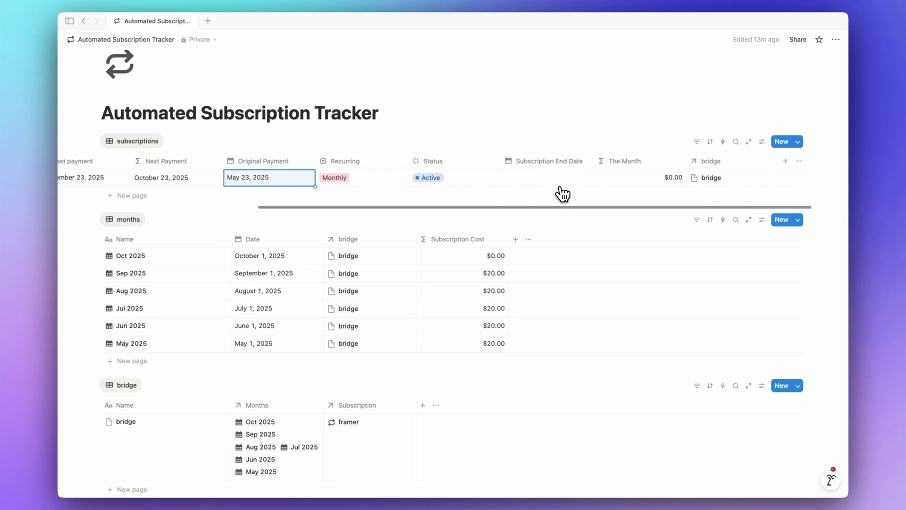
{"action": "left_click", "coordinate": [514, 188]}
{"action": "left_click", "coordinate": [542, 215]}
{"action": "left_click", "coordinate": [541, 214]}
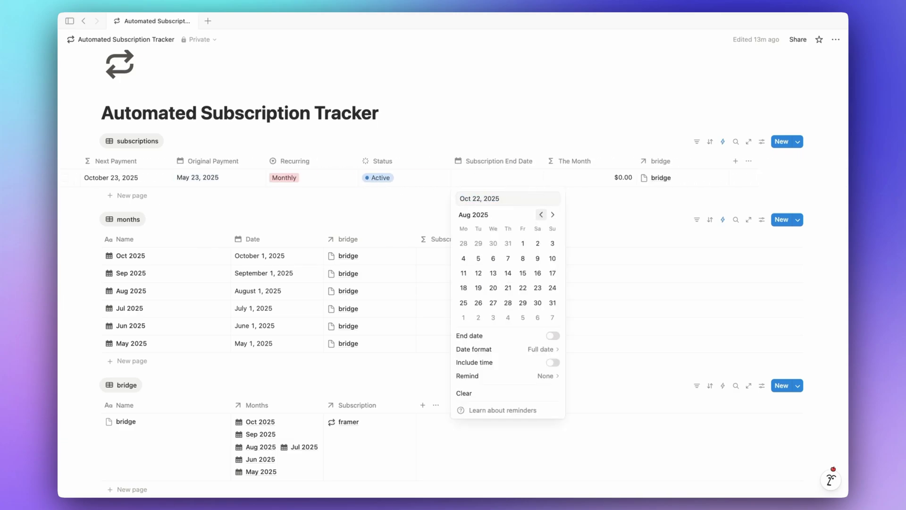
{"action": "left_click", "coordinate": [501, 178]}
{"action": "left_click", "coordinate": [502, 178]}
{"action": "left_click", "coordinate": [541, 215]}
{"action": "left_click", "coordinate": [541, 215]}
{"action": "left_click", "coordinate": [553, 287]}
{"action": "left_click", "coordinate": [403, 179]}
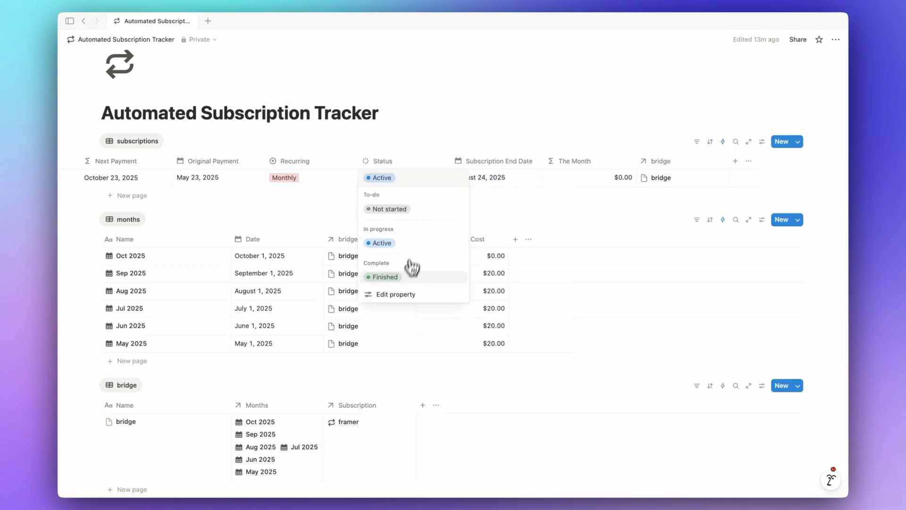
{"action": "left_click", "coordinate": [403, 277]}
- Change the framer subscription's end date to August 16, 2025
{"action": "left_click", "coordinate": [488, 184]}
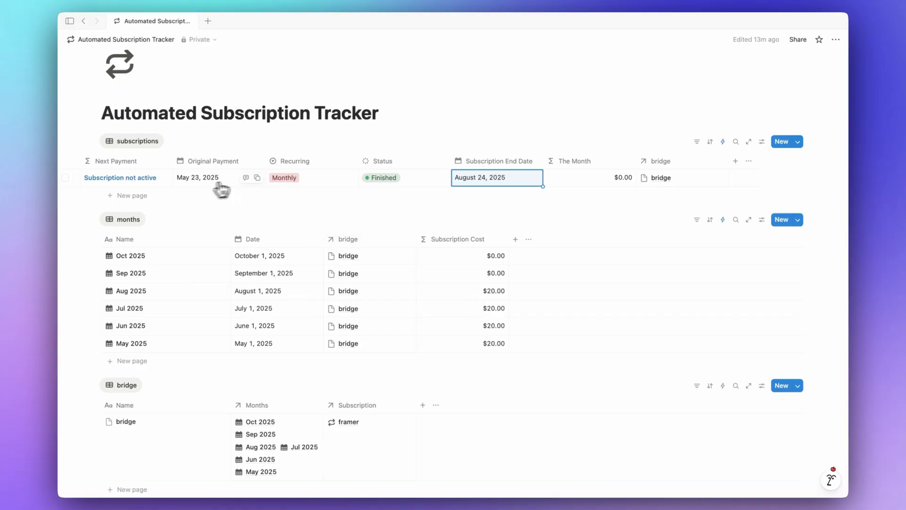
{"action": "key", "text": "Return"}
{"action": "left_click", "coordinate": [536, 275]}
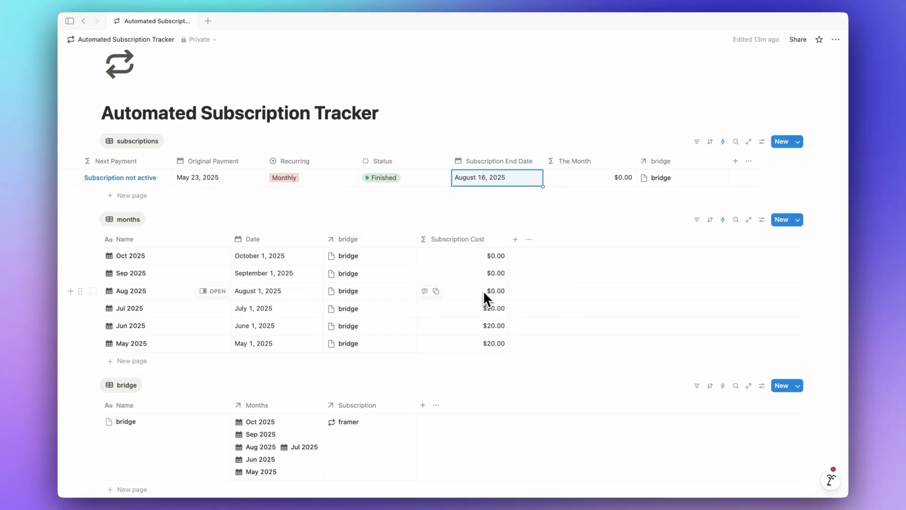
- Add a new page to the subscriptions database below framer and name it Notion ai
{"action": "scroll", "coordinate": [453, 177], "scroll_direction": "left", "scroll_amount": 7}
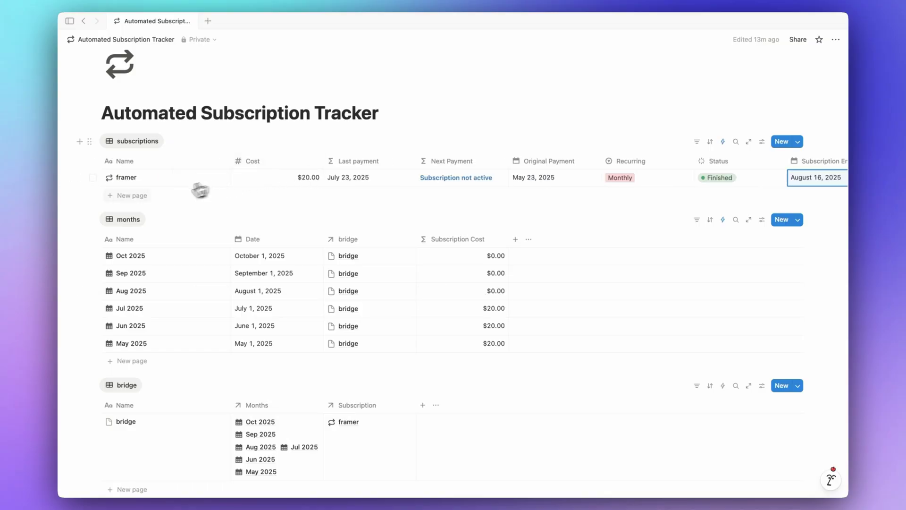
{"action": "left_click", "coordinate": [141, 195]}
{"action": "left_click", "coordinate": [214, 195]}
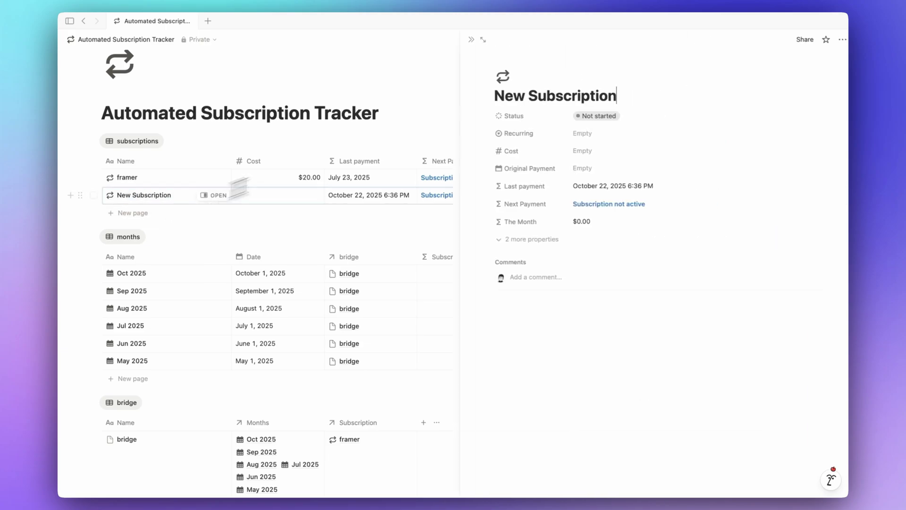
{"action": "triple_click", "coordinate": [524, 94]}
{"action": "type", "text": "Notion ai"}
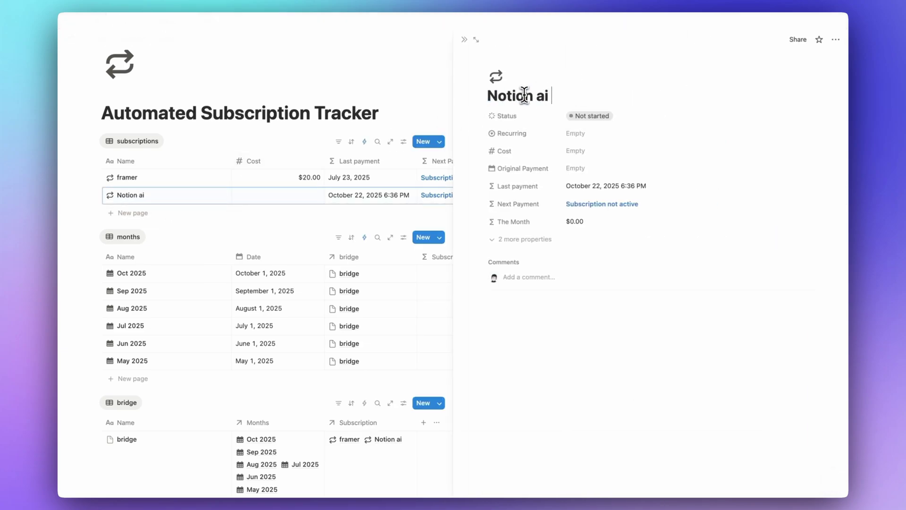
- Set the Notion ai subscription's recurrence to Monthly and its cost to $10
{"action": "left_click", "coordinate": [576, 134]}
{"action": "left_click", "coordinate": [595, 166]}
{"action": "left_click", "coordinate": [595, 152]}
{"action": "type", "text": "10"}
{"action": "key", "text": "Return"}
- Set the Notion ai subscription's original payment date to July 18, 2025
{"action": "left_click", "coordinate": [609, 168]}
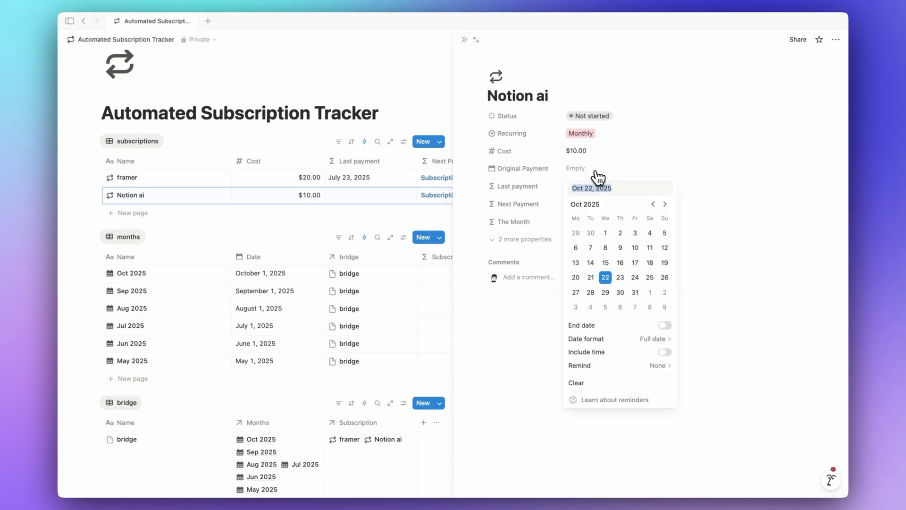
{"action": "left_click", "coordinate": [653, 204]}
{"action": "left_click", "coordinate": [653, 204]}
{"action": "left_click", "coordinate": [635, 263]}
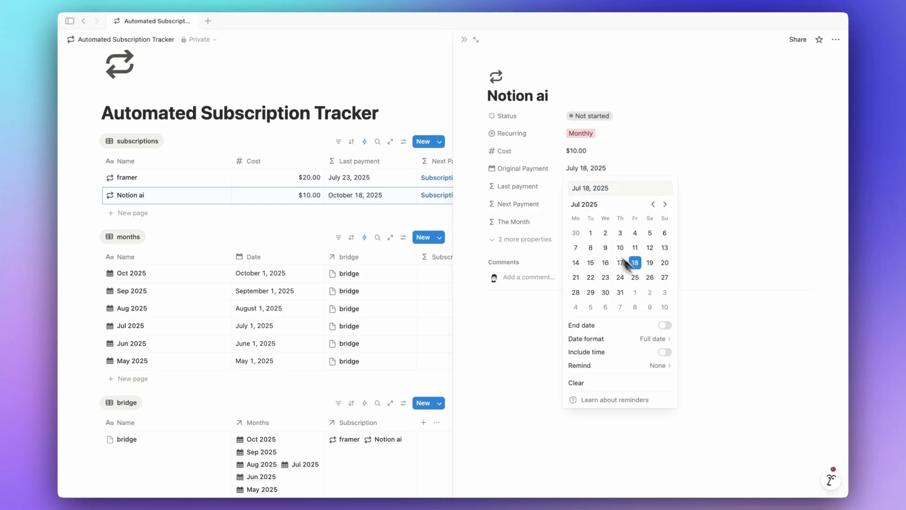
{"action": "left_click", "coordinate": [516, 151]}
- Set the Notion ai subscription's status to Active and close its page
{"action": "left_click", "coordinate": [612, 117]}
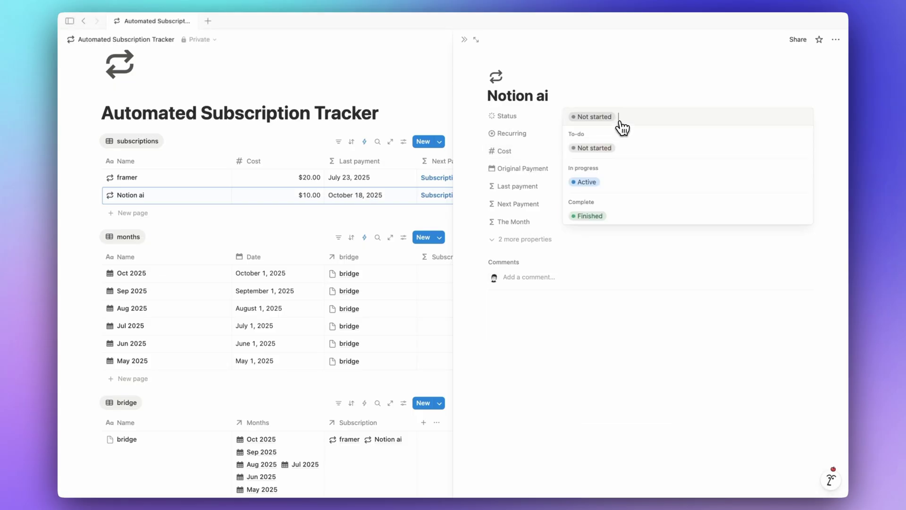
{"action": "left_click", "coordinate": [604, 183]}
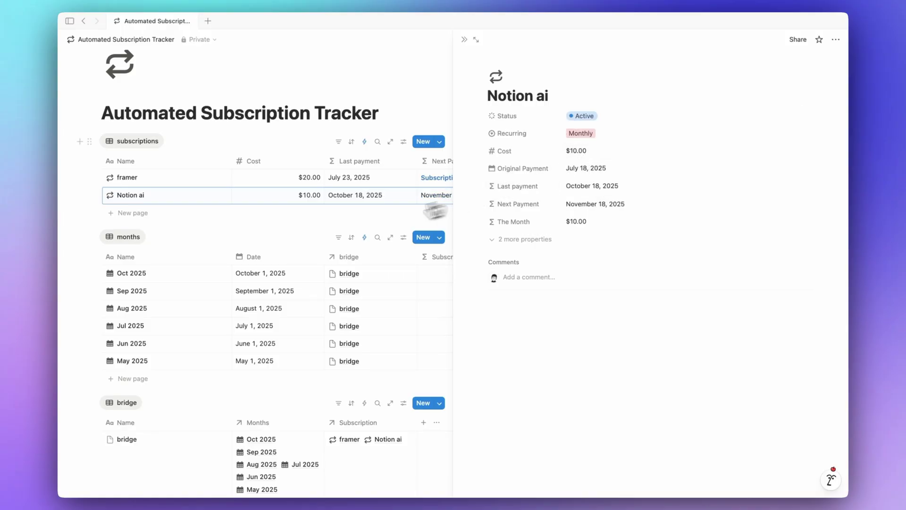
{"action": "key", "text": "Escape"}
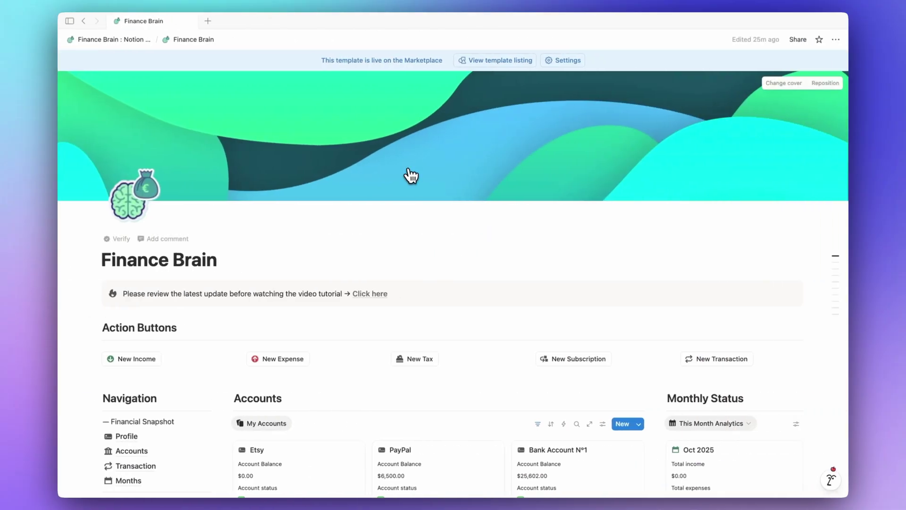
- Look through the Finance Brain dashboard, including the profile page and the accounts, This Month, budgeting, goals and debts sections
{"action": "scroll", "coordinate": [411, 175], "scroll_direction": "down", "scroll_amount": 5}
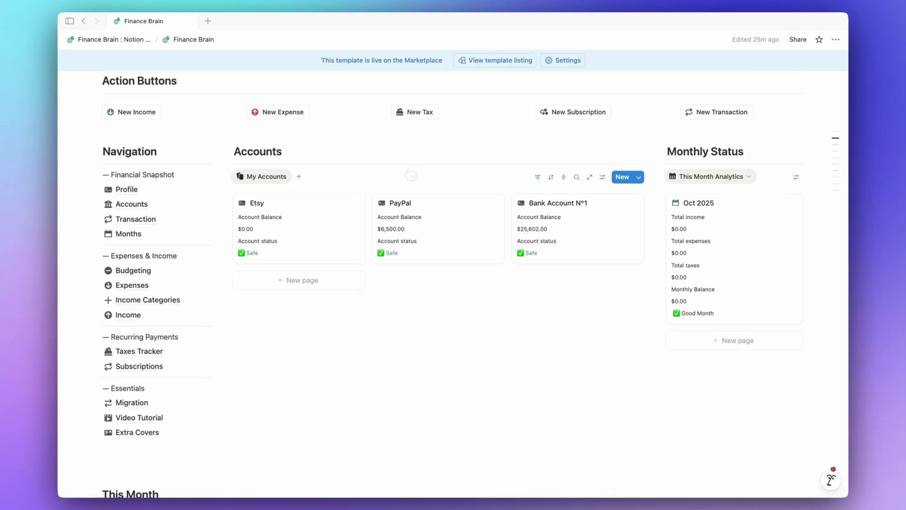
{"action": "mouse_move", "coordinate": [126, 190]}
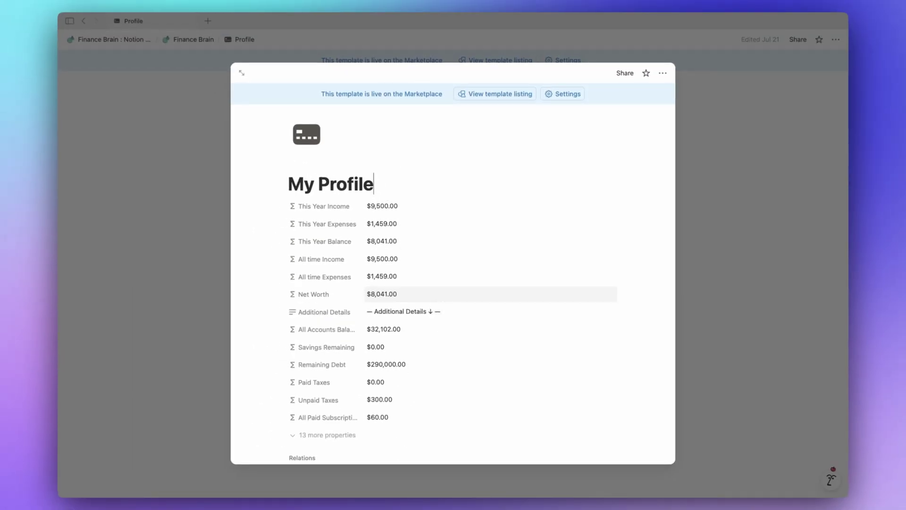
{"action": "left_click", "coordinate": [198, 77]}
{"action": "left_click", "coordinate": [189, 39]}
{"action": "scroll", "coordinate": [394, 306], "scroll_direction": "down", "scroll_amount": 5}
{"action": "scroll", "coordinate": [393, 305], "scroll_direction": "down", "scroll_amount": 10}
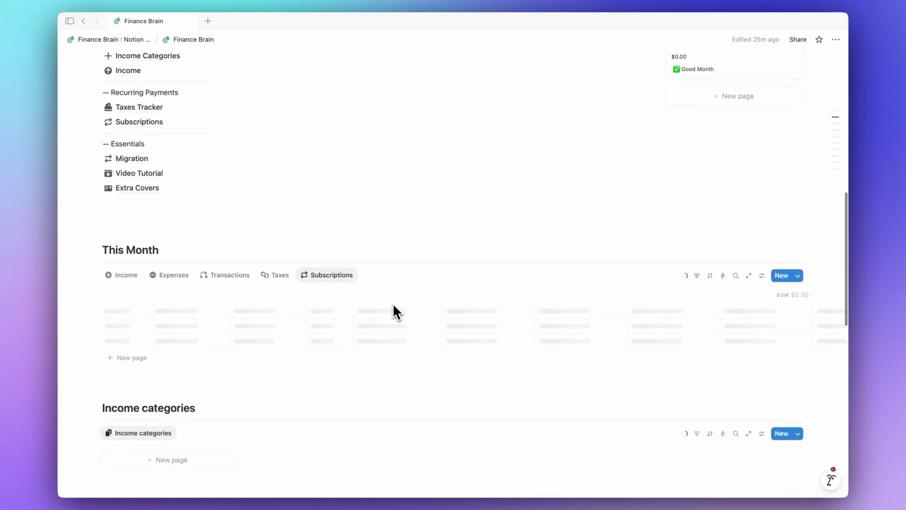
{"action": "scroll", "coordinate": [393, 305], "scroll_direction": "down", "scroll_amount": 6}
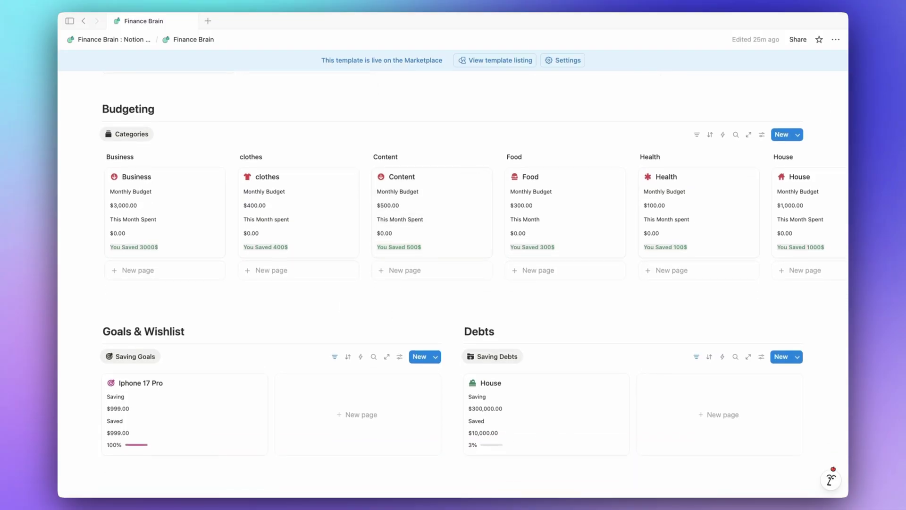
{"action": "scroll", "coordinate": [393, 303], "scroll_direction": "up", "scroll_amount": 15}
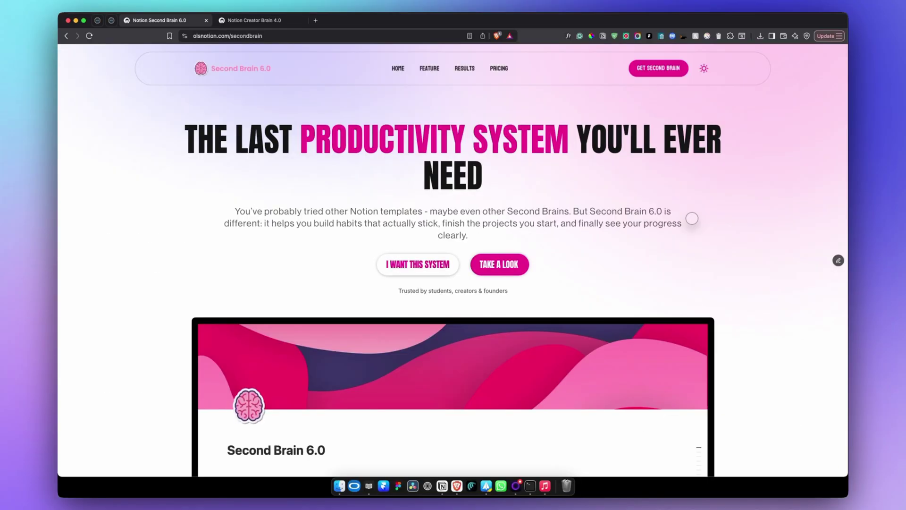
- Switch to the browser and look through the Second Brain 6.0 and Creator Brain 4.0 template pages
{"action": "scroll", "coordinate": [692, 218], "scroll_direction": "down", "scroll_amount": 20}
{"action": "scroll", "coordinate": [692, 218], "scroll_direction": "down", "scroll_amount": 20}
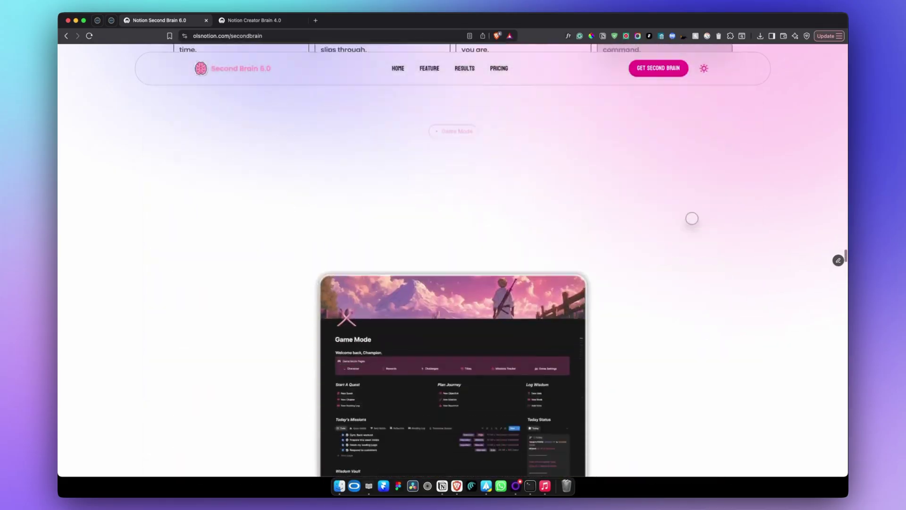
{"action": "scroll", "coordinate": [692, 218], "scroll_direction": "down", "scroll_amount": 3}
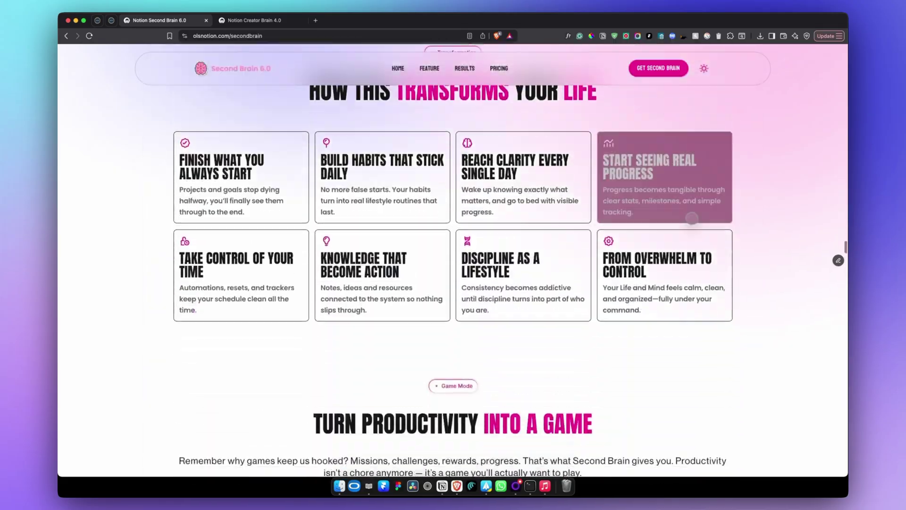
{"action": "scroll", "coordinate": [692, 218], "scroll_direction": "down", "scroll_amount": 9}
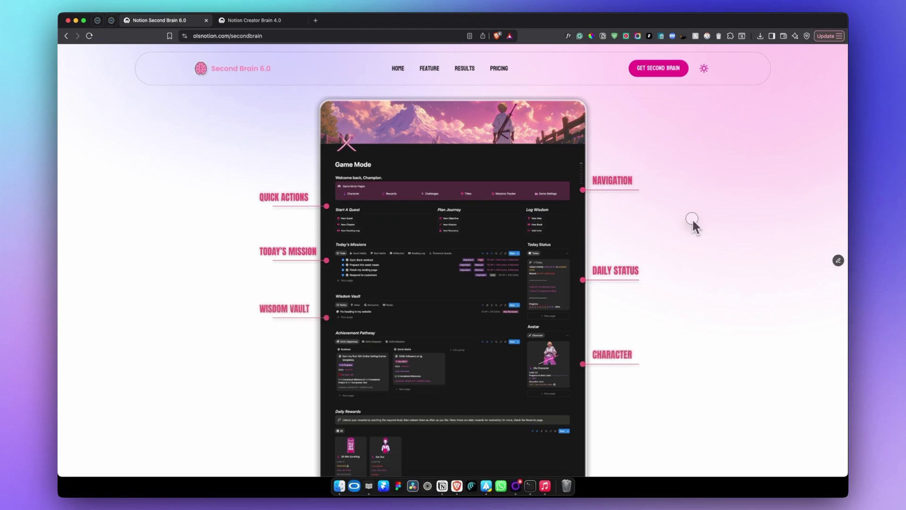
{"action": "left_click", "coordinate": [252, 20]}
{"action": "scroll", "coordinate": [589, 314], "scroll_direction": "down", "scroll_amount": 3}
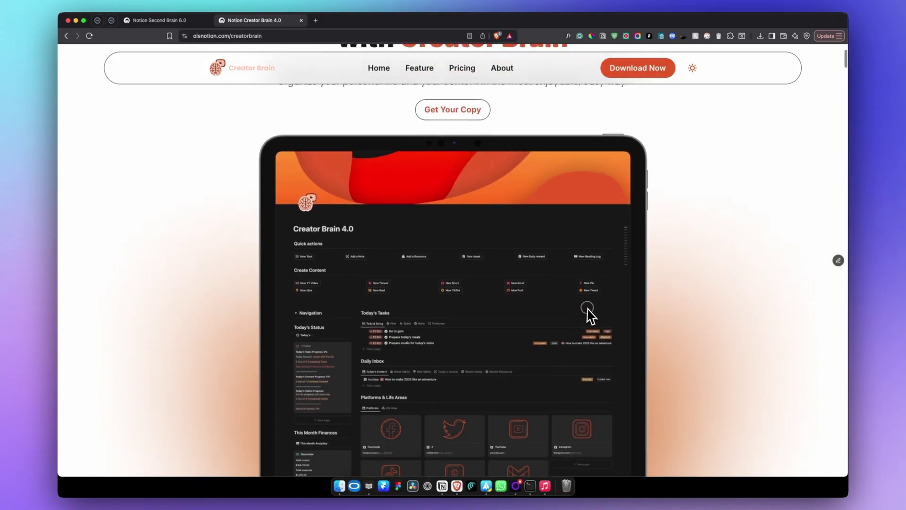
{"action": "scroll", "coordinate": [589, 314], "scroll_direction": "down", "scroll_amount": 3}
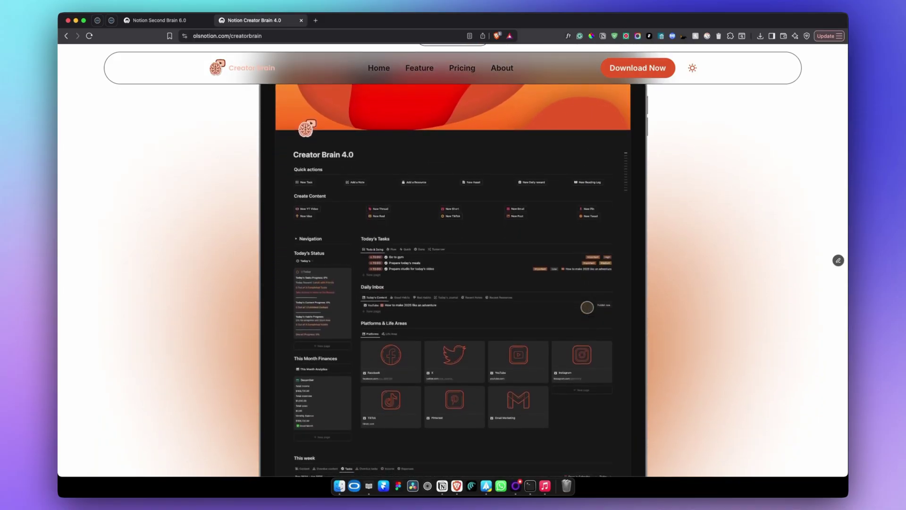